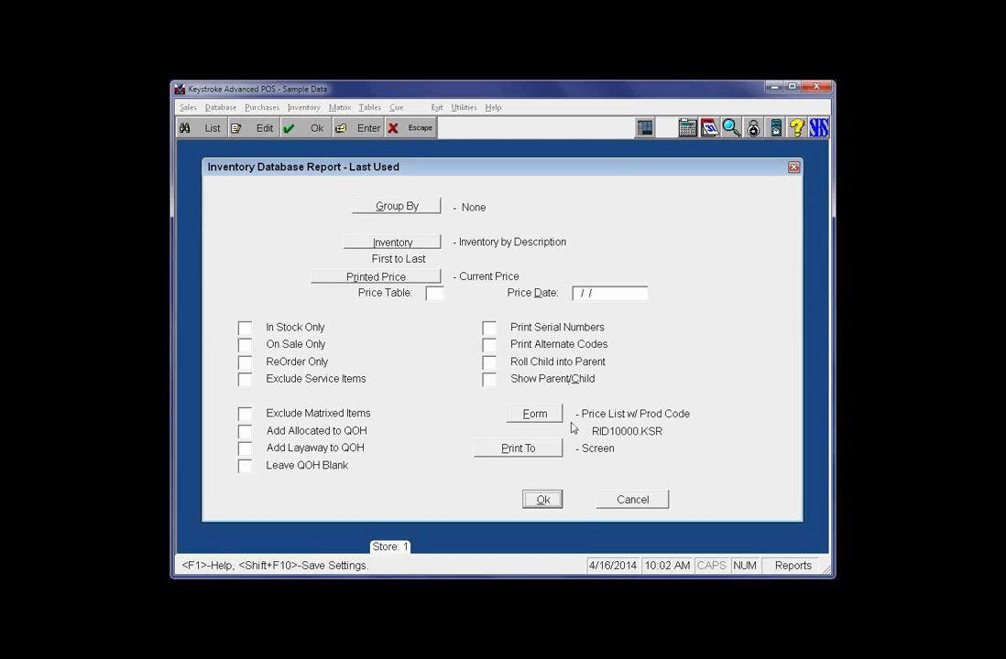
- Run the inventory database report to the screen, page through the price list from first to last page, and close it
{"action": "left_click", "coordinate": [546, 504]}
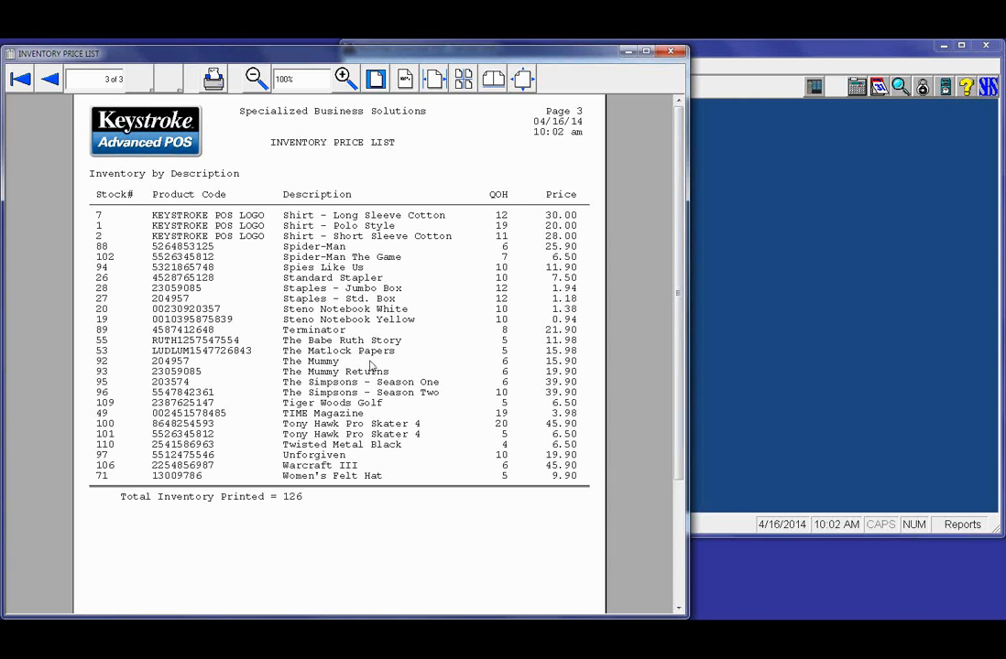
{"action": "left_click", "coordinate": [16, 81]}
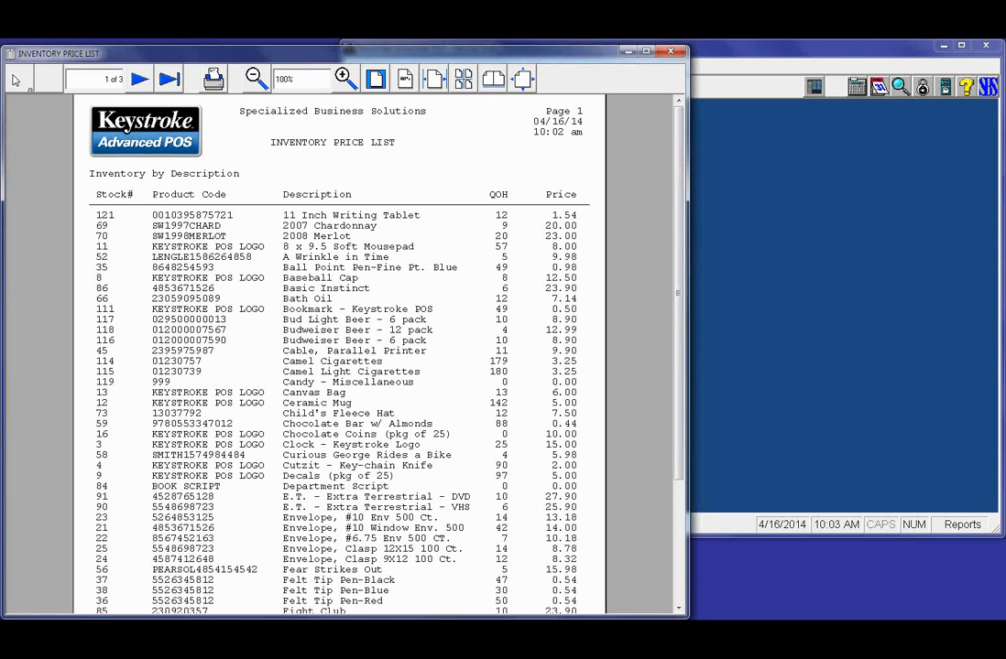
{"action": "left_click", "coordinate": [139, 80]}
{"action": "left_click", "coordinate": [140, 80]}
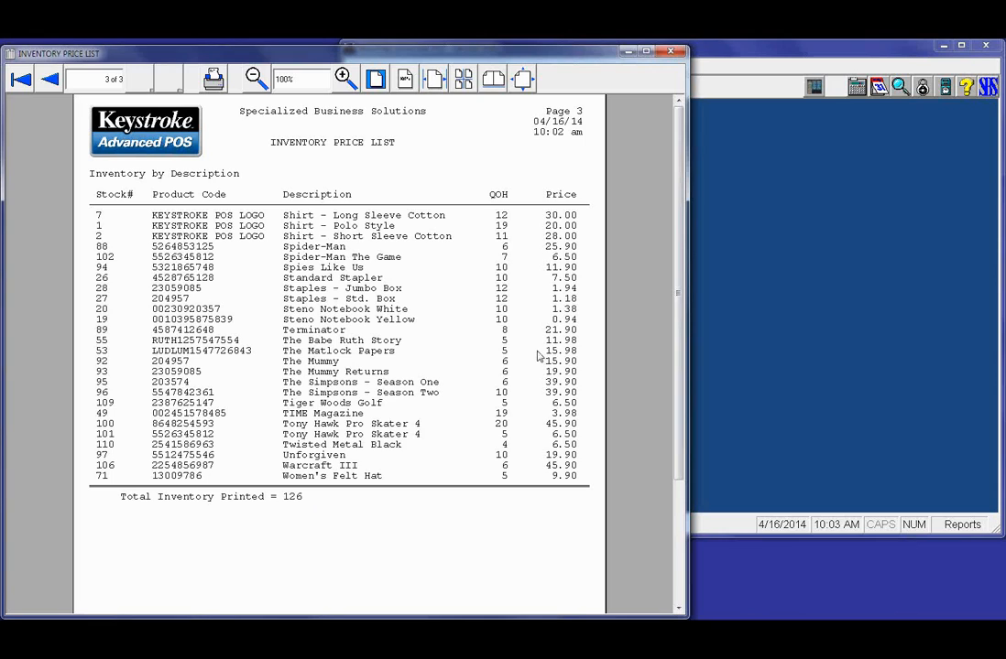
{"action": "left_click", "coordinate": [673, 53]}
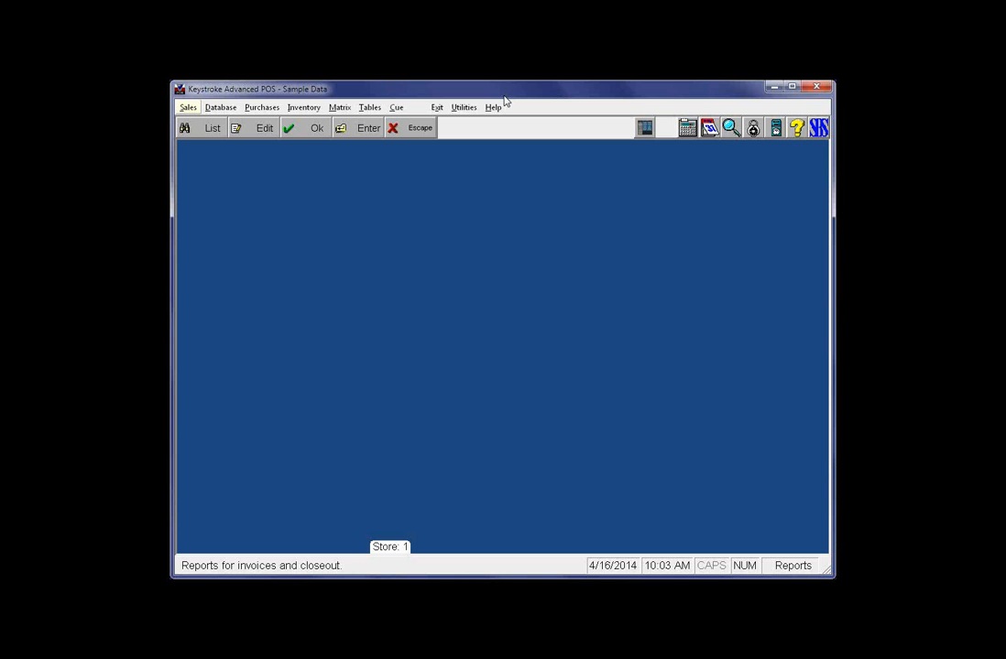
- Run the unfiltered inventory database report to the screen again and close its preview
{"action": "key", "text": "Left"}
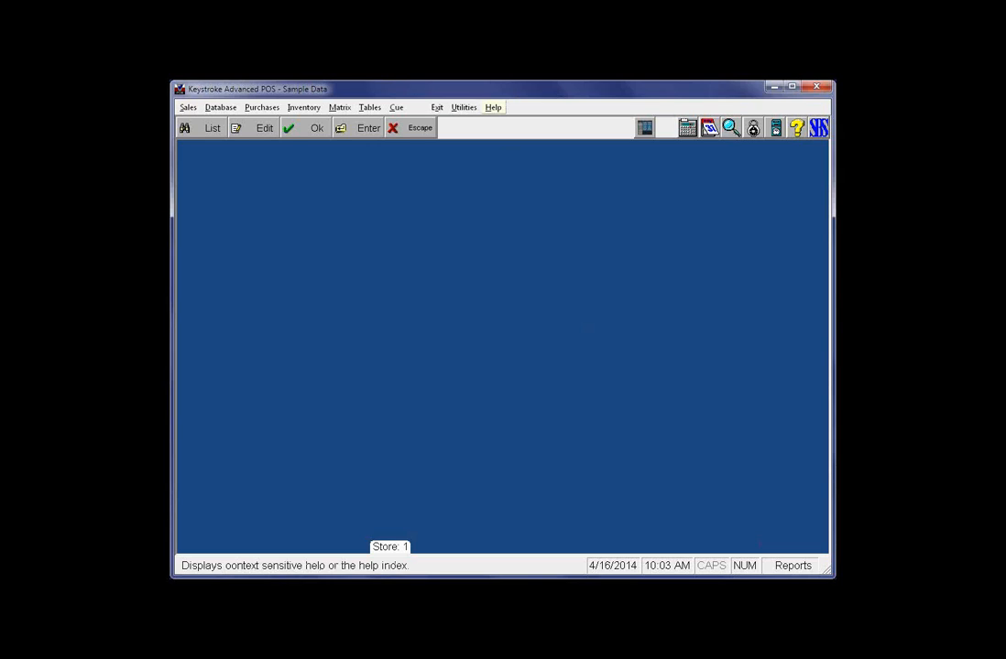
{"action": "key", "text": "Return"}
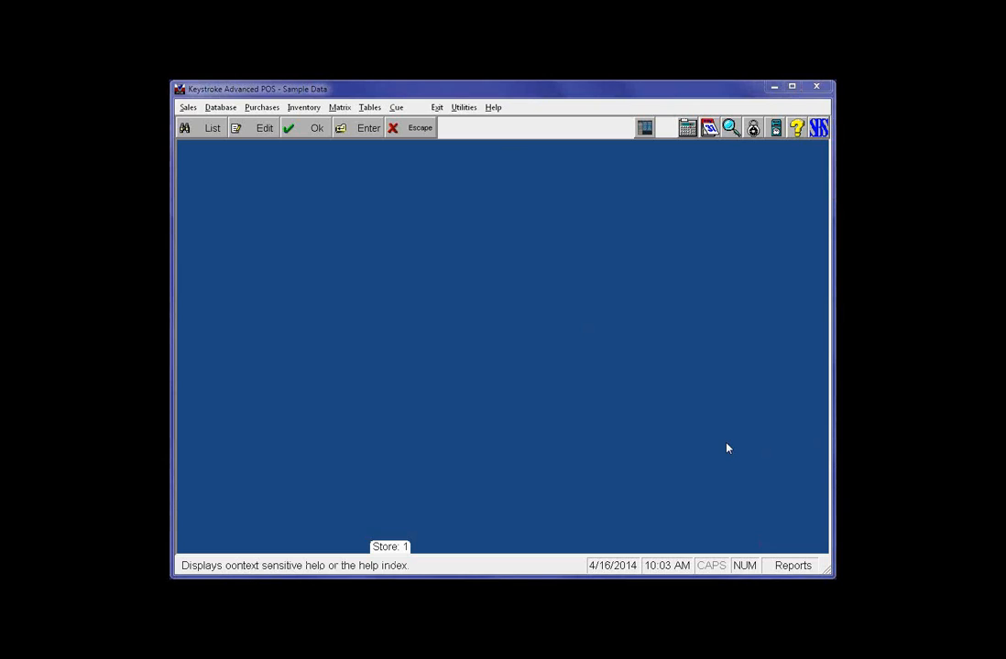
{"action": "left_click", "coordinate": [304, 108]}
{"action": "left_click", "coordinate": [316, 123]}
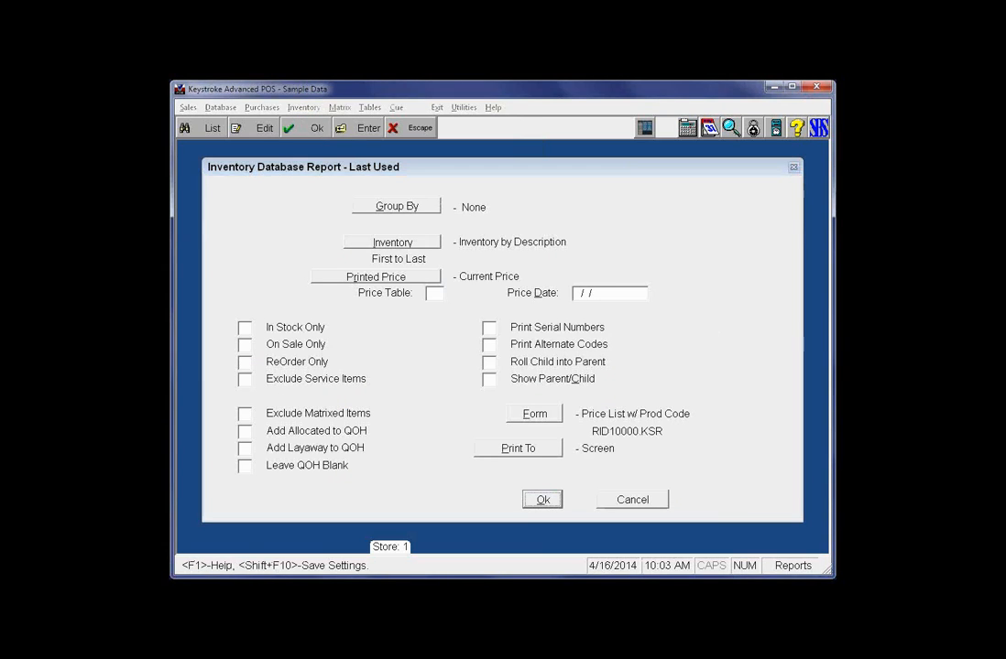
{"action": "left_click", "coordinate": [546, 500]}
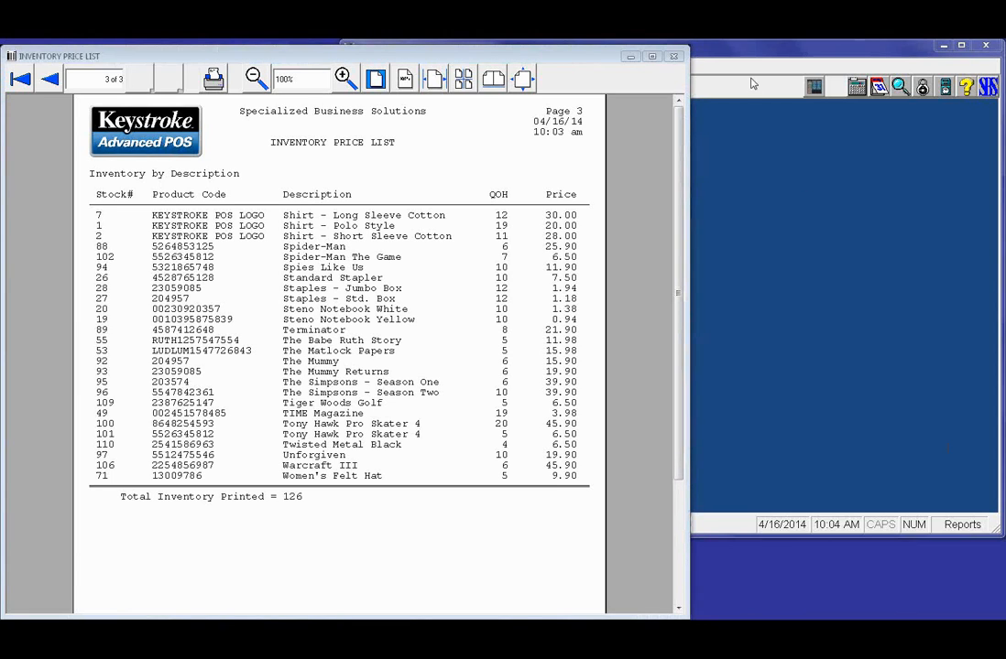
{"action": "left_click", "coordinate": [667, 55]}
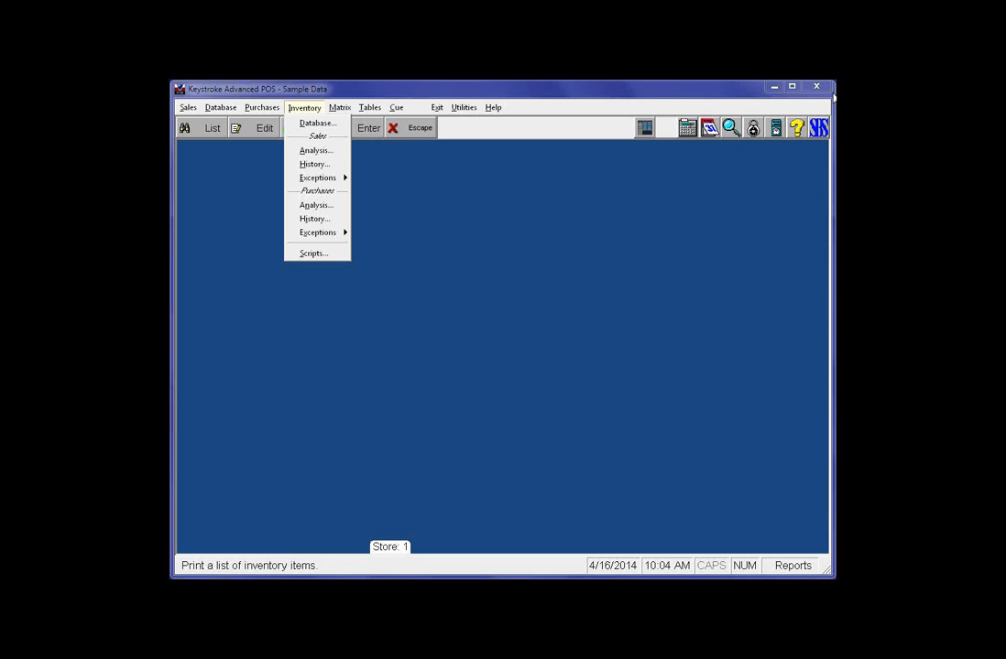
- Insert the Inventory list's Description field into the inventory filter of the Inventory Database Report
{"action": "left_click", "coordinate": [305, 128]}
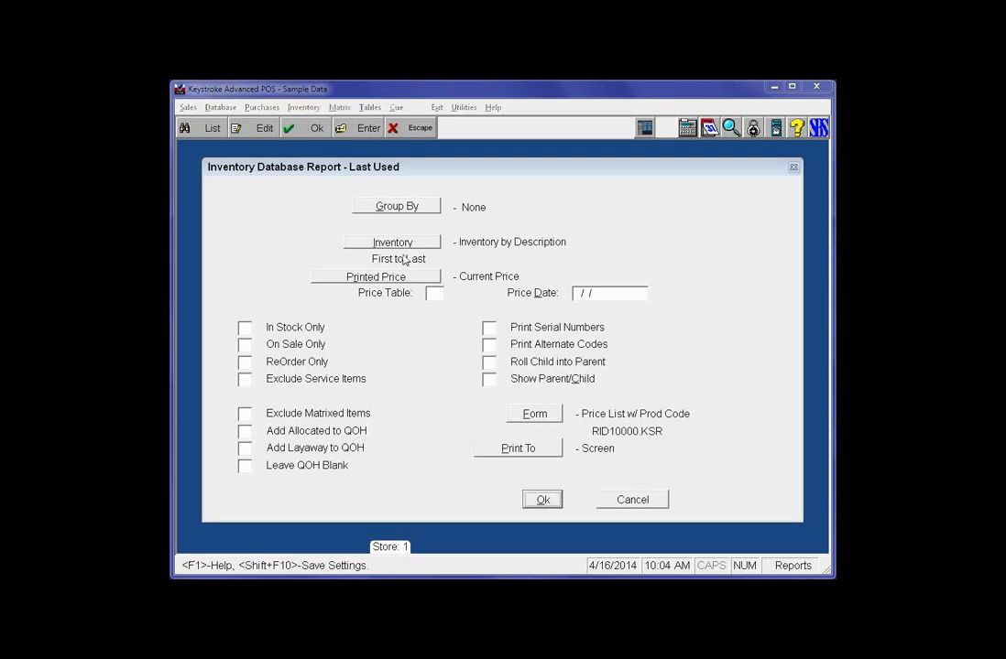
{"action": "left_click", "coordinate": [404, 244]}
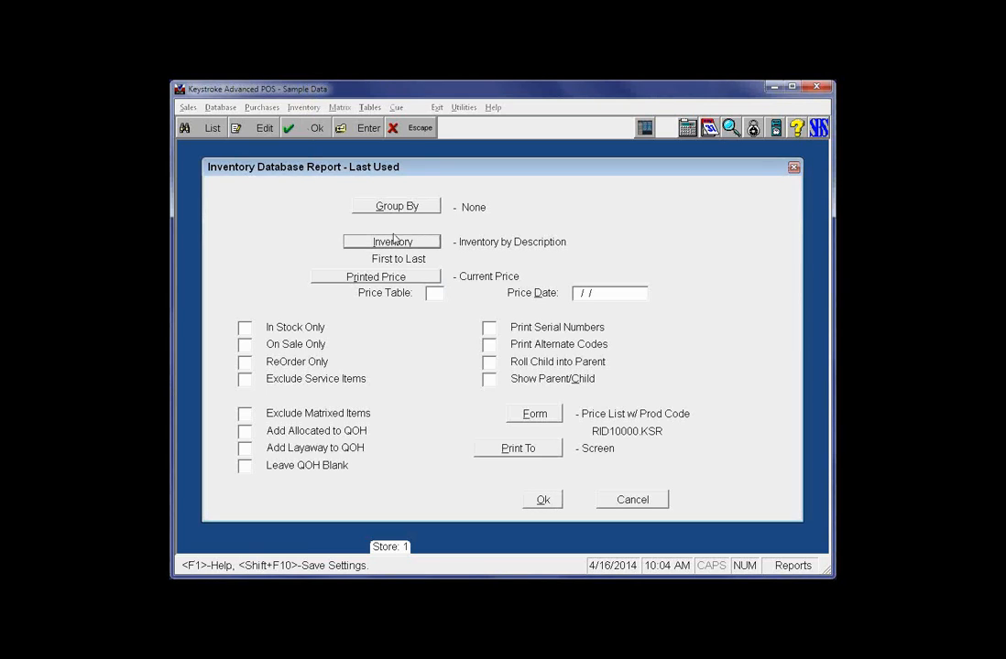
{"action": "left_click", "coordinate": [396, 242]}
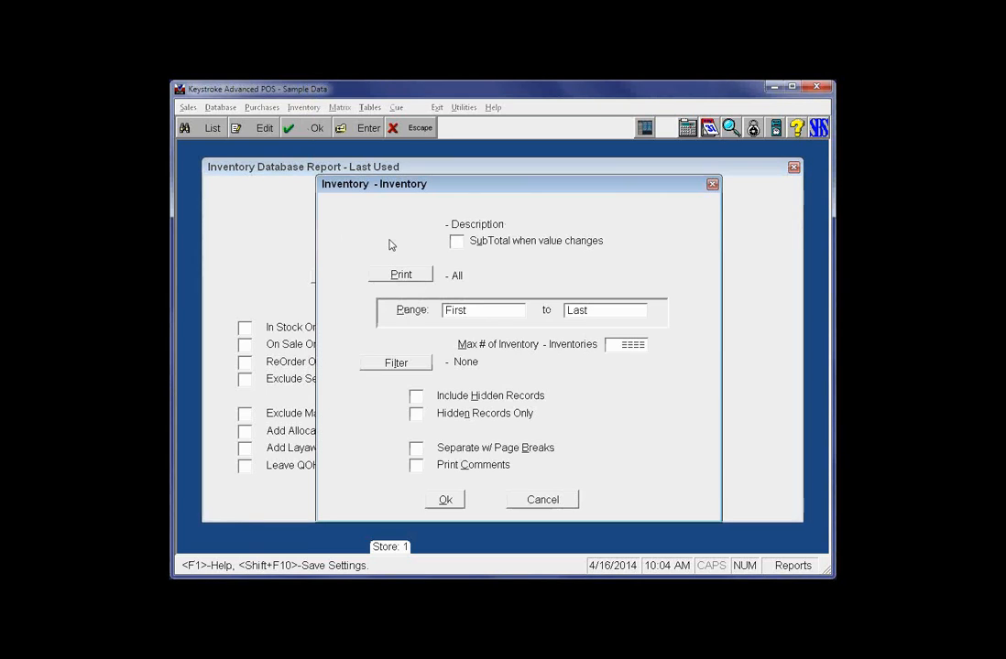
{"action": "left_click", "coordinate": [395, 363]}
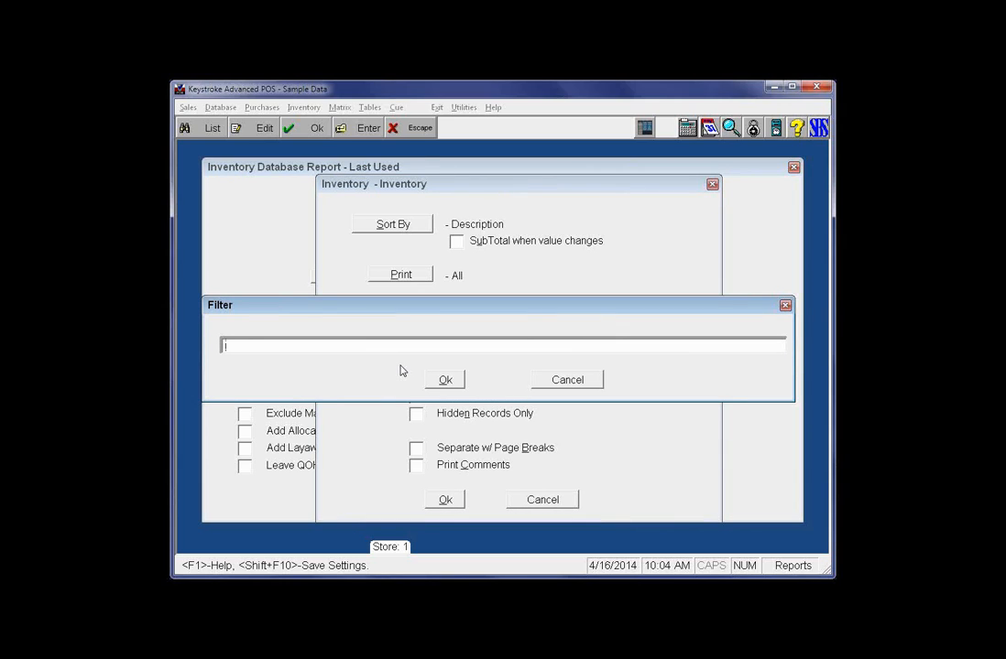
{"action": "key", "text": "F2"}
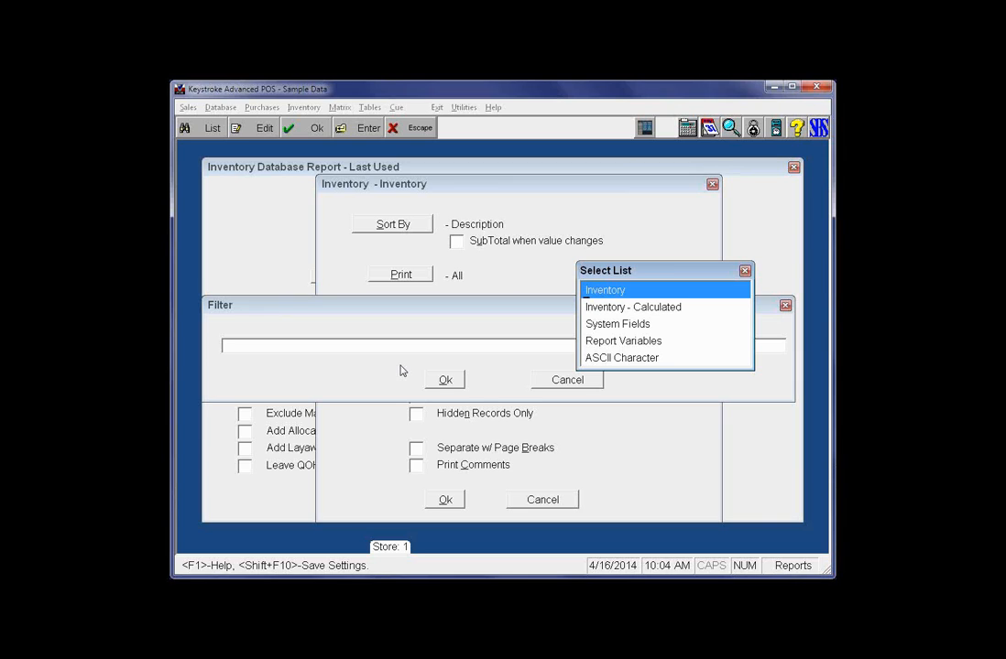
{"action": "key", "text": "Return"}
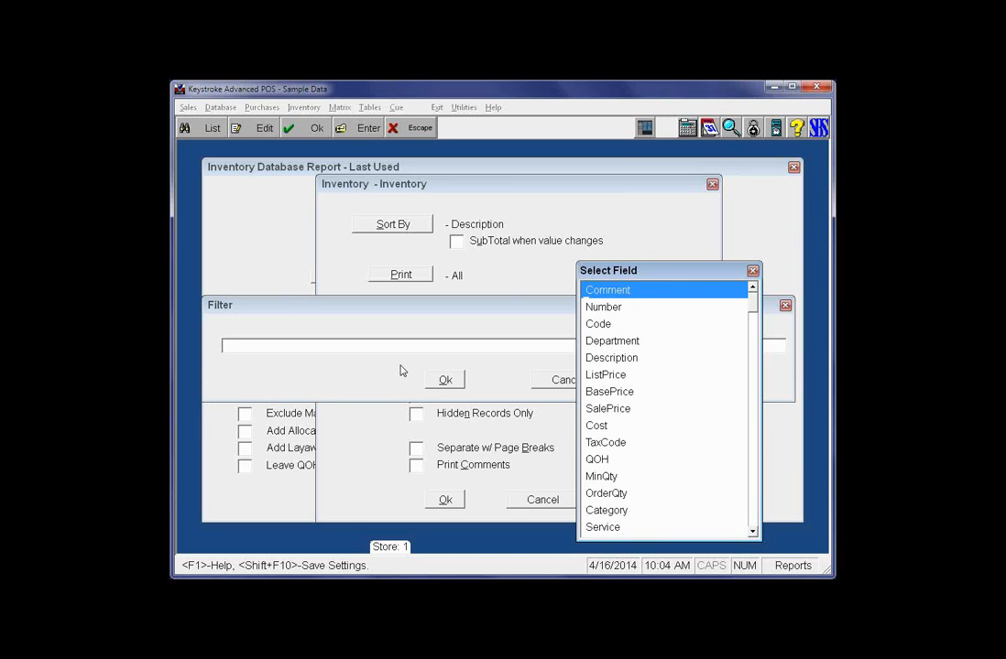
{"action": "key", "text": "Down"}
{"action": "key", "text": "Down"}
{"action": "key", "text": "Down"}
{"action": "key", "text": "Down"}
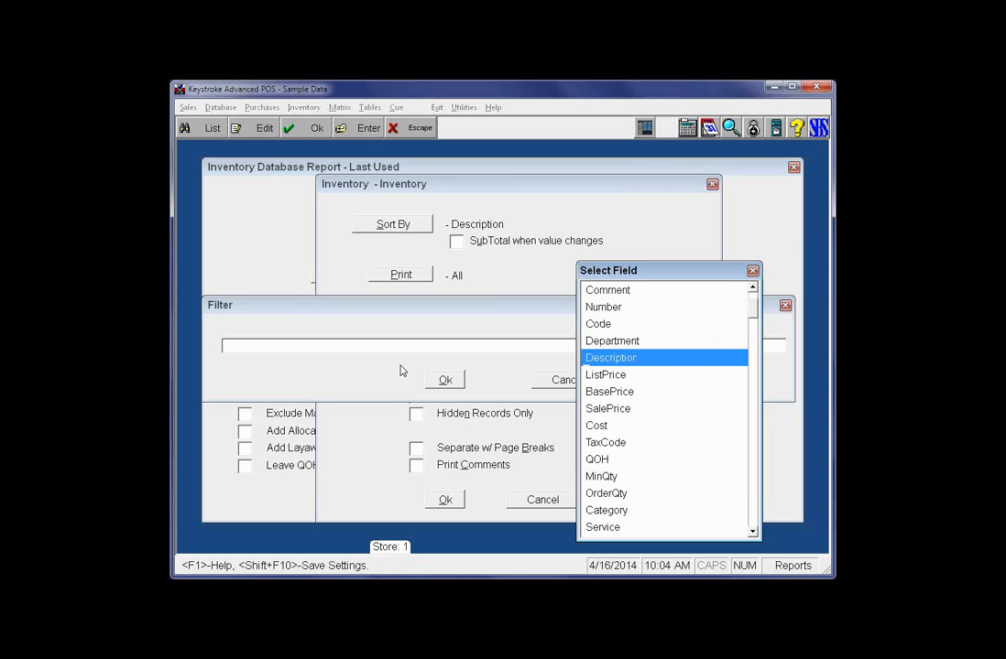
{"action": "key", "text": "Return"}
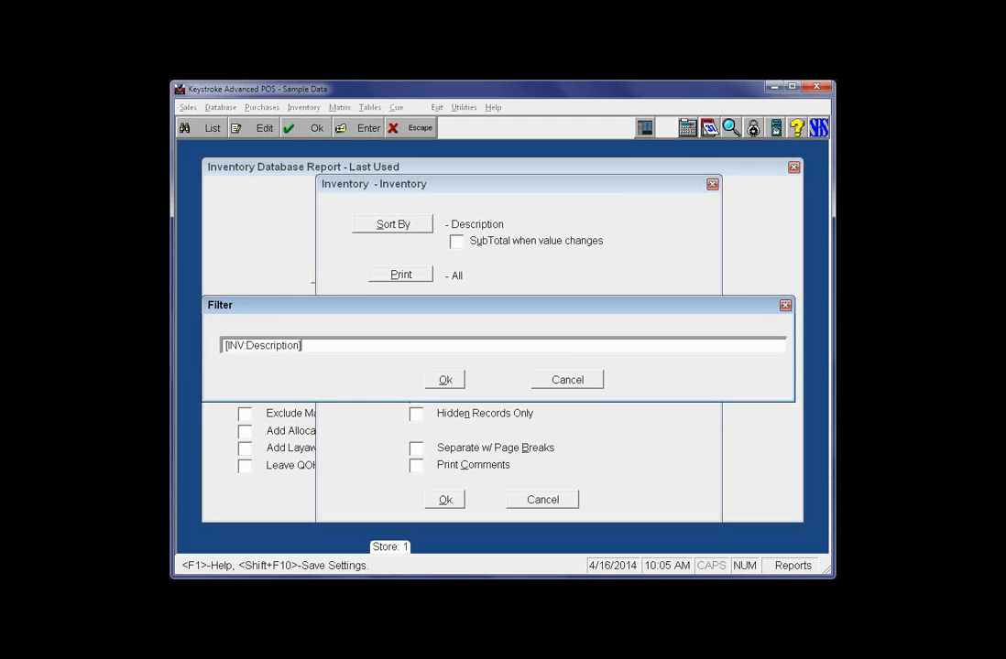
- Consult the help on filters and formula operators and read the example for the "Begins with" operator
{"action": "key", "text": "Return"}
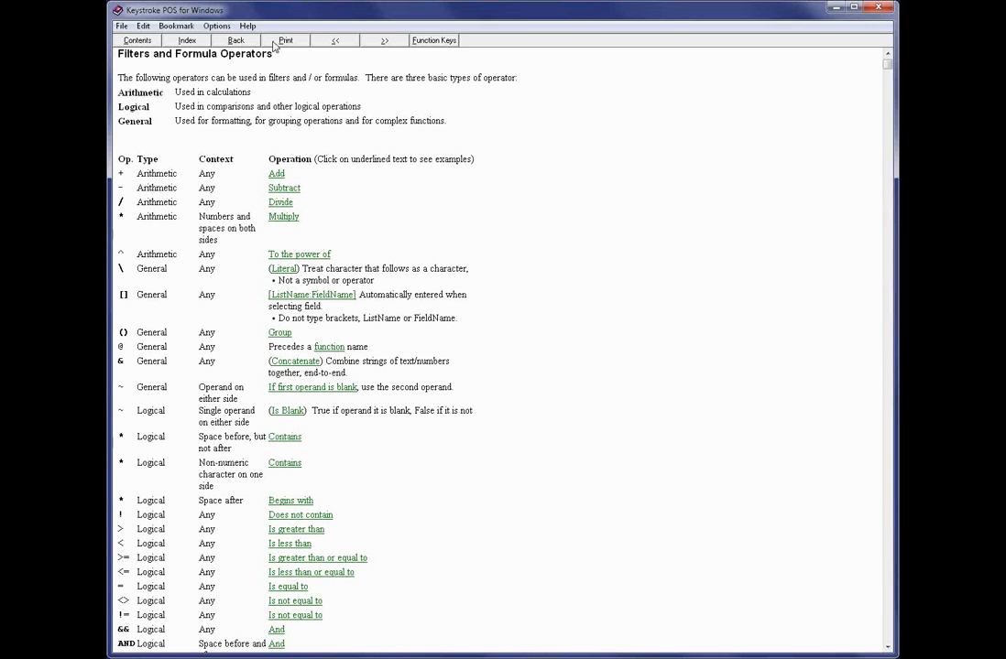
{"action": "left_click", "coordinate": [224, 41]}
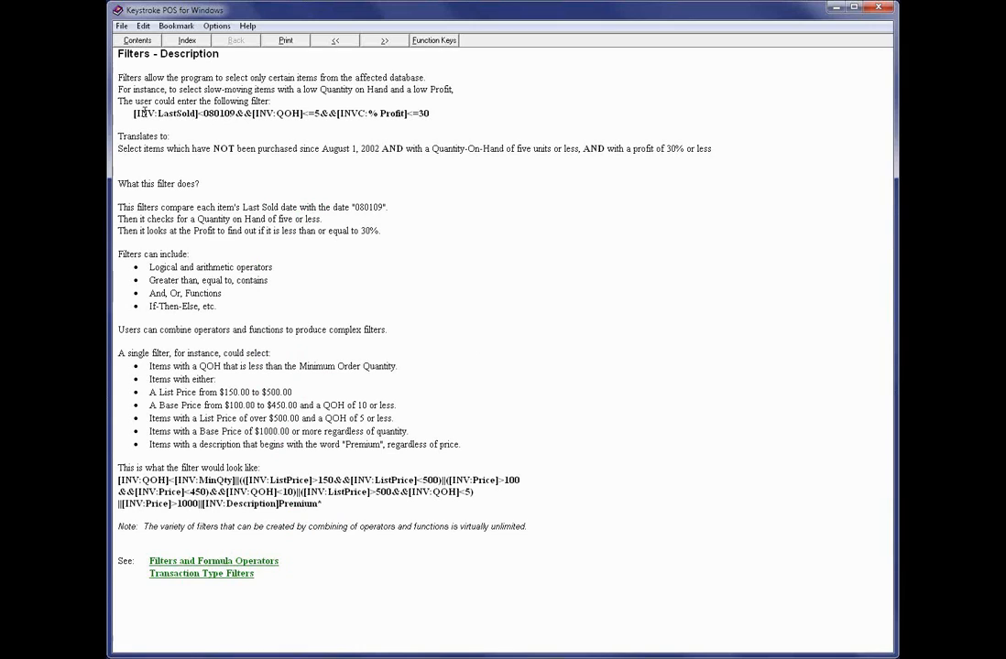
{"action": "left_click", "coordinate": [181, 563]}
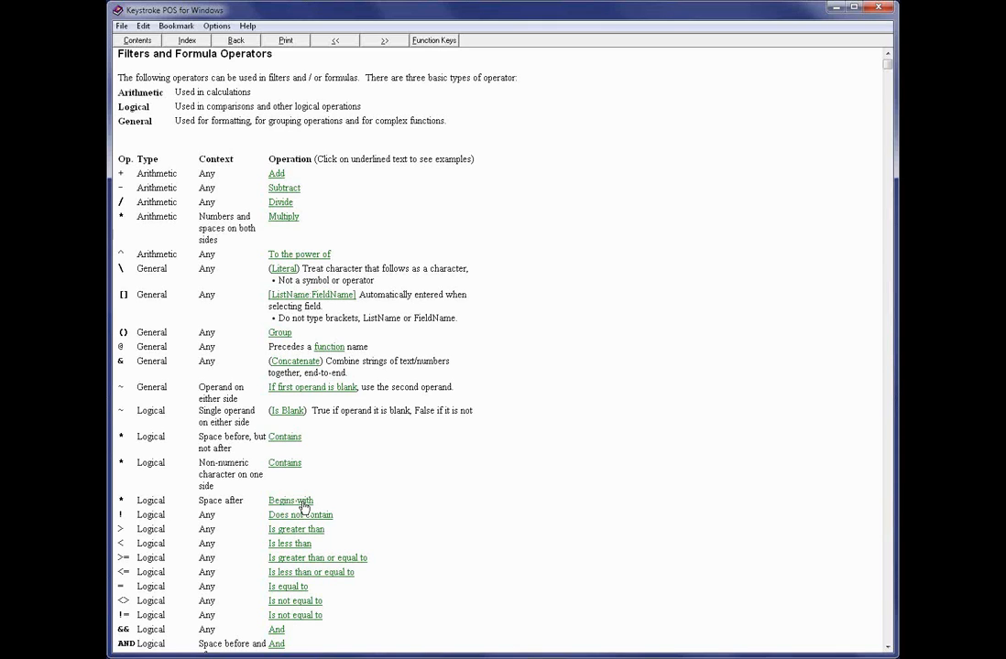
{"action": "left_click", "coordinate": [303, 506]}
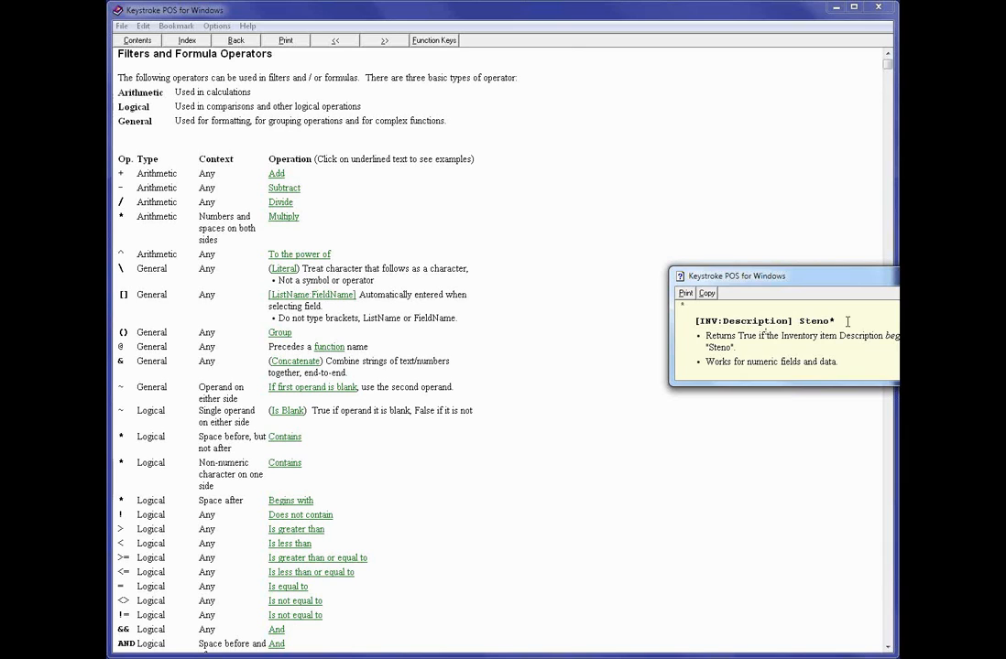
{"action": "left_click_drag", "start_coordinate": [1005, 277], "coordinate": [887, 283]}
{"action": "key", "text": "Escape"}
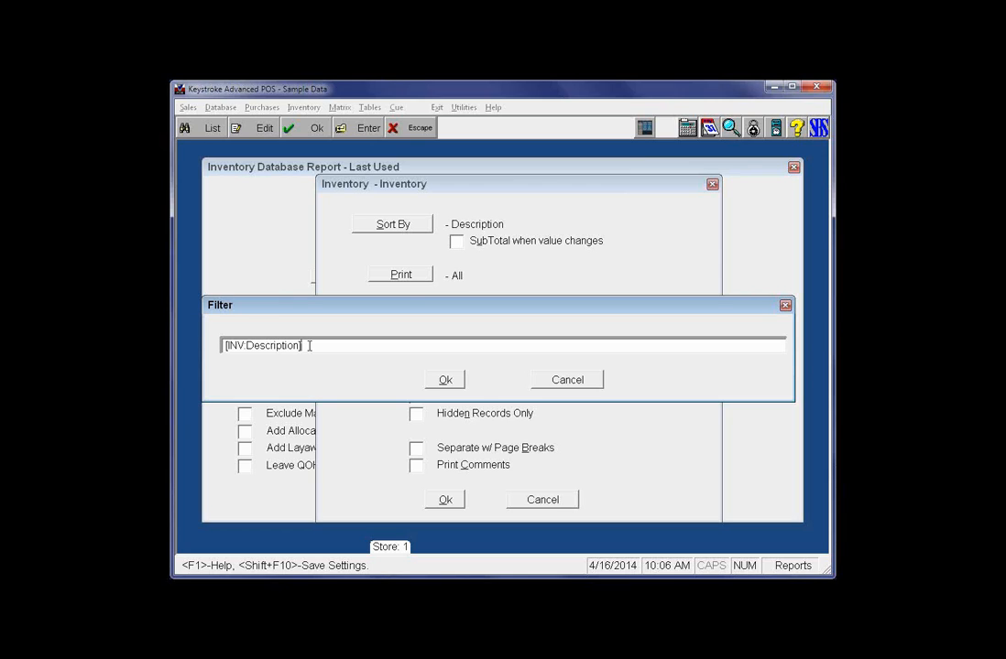
- Complete the filter as [INV:Description] The* and run the filtered inventory report to the screen
{"action": "type", "text": "The*"}
{"action": "left_click", "coordinate": [446, 380]}
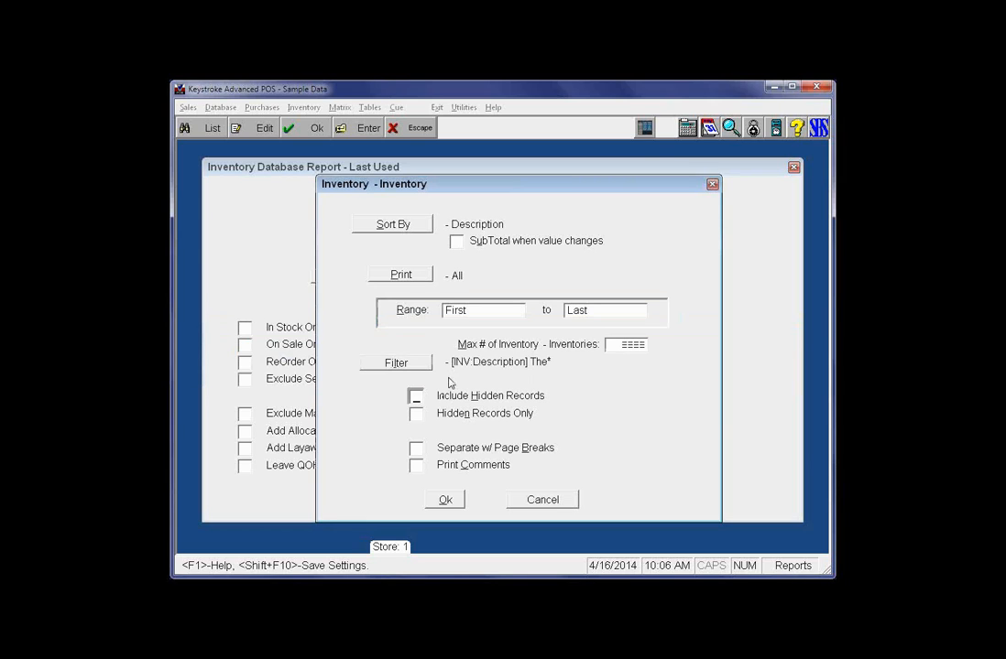
{"action": "left_click", "coordinate": [447, 500]}
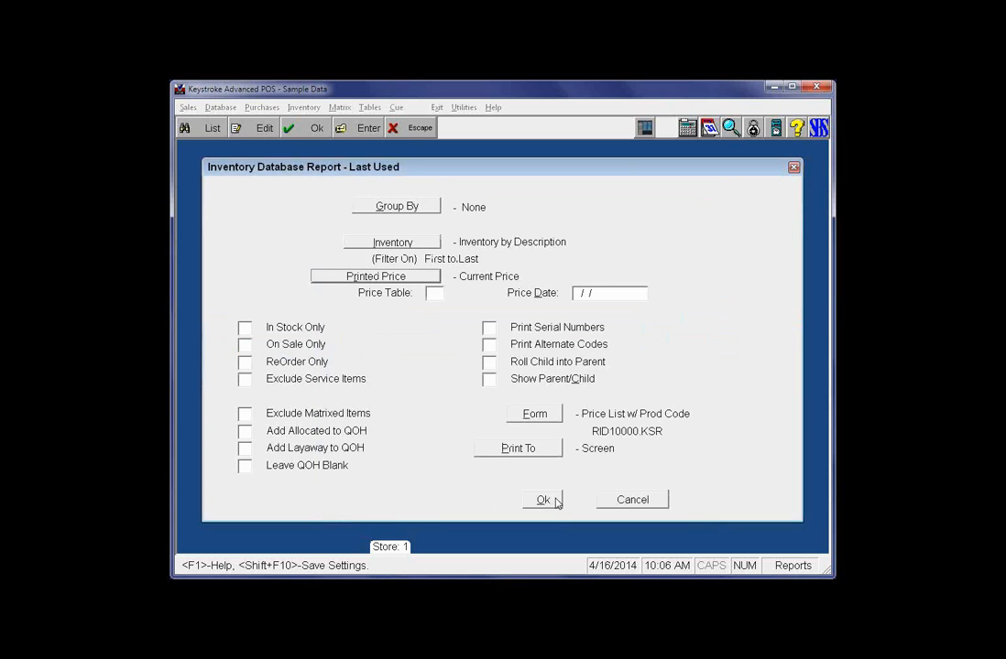
{"action": "left_click", "coordinate": [540, 502]}
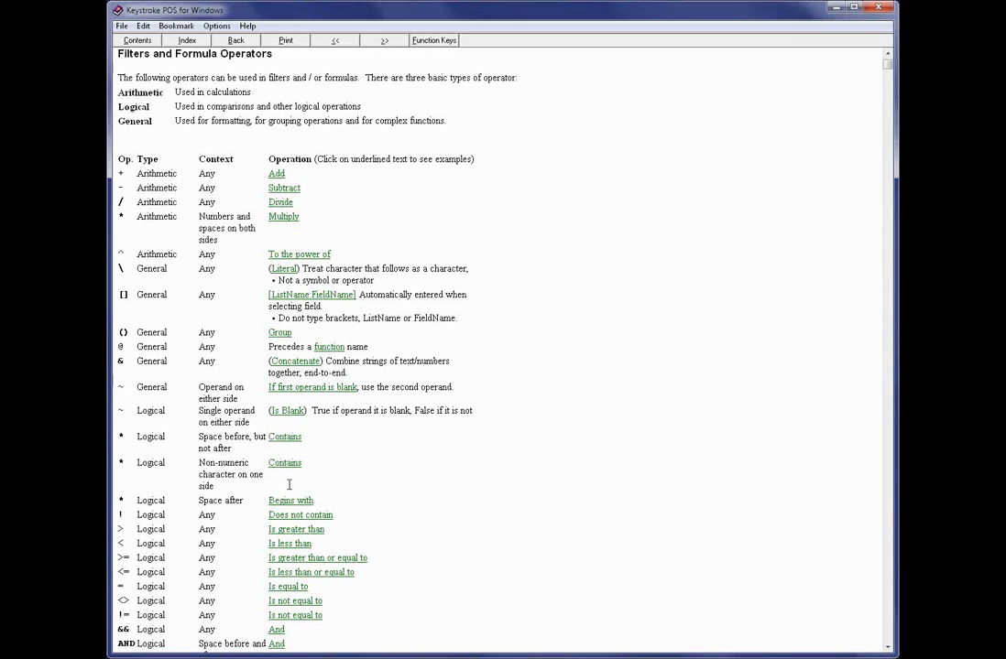
- Examine the two "Contains" operator entries in the filter operators help and read the example for non-numeric characters
{"action": "left_click_drag", "start_coordinate": [233, 485], "coordinate": [119, 437]}
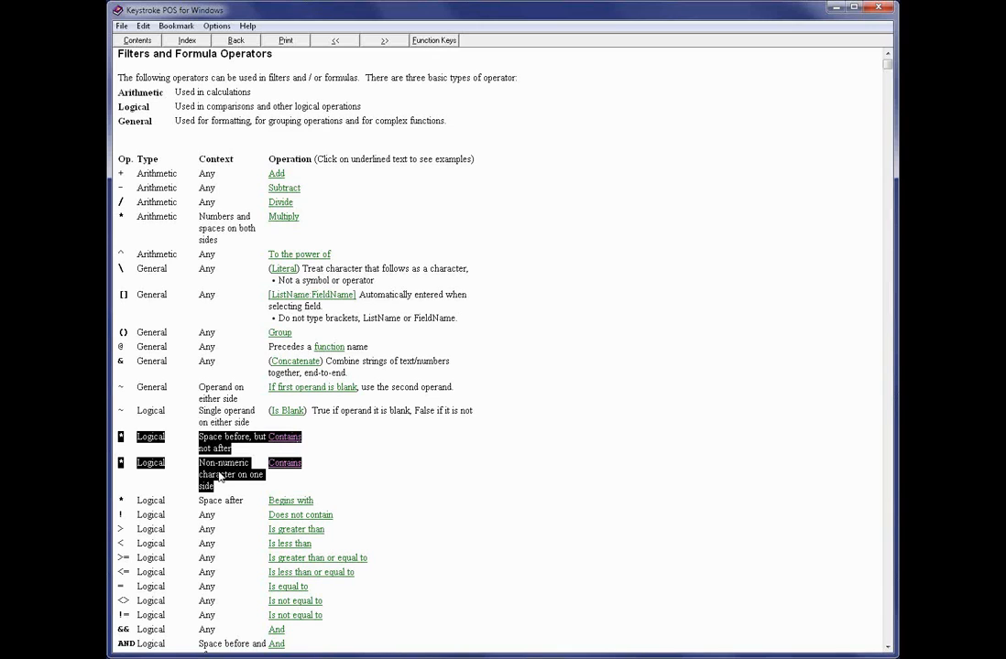
{"action": "left_click", "coordinate": [297, 472]}
{"action": "left_click", "coordinate": [290, 469]}
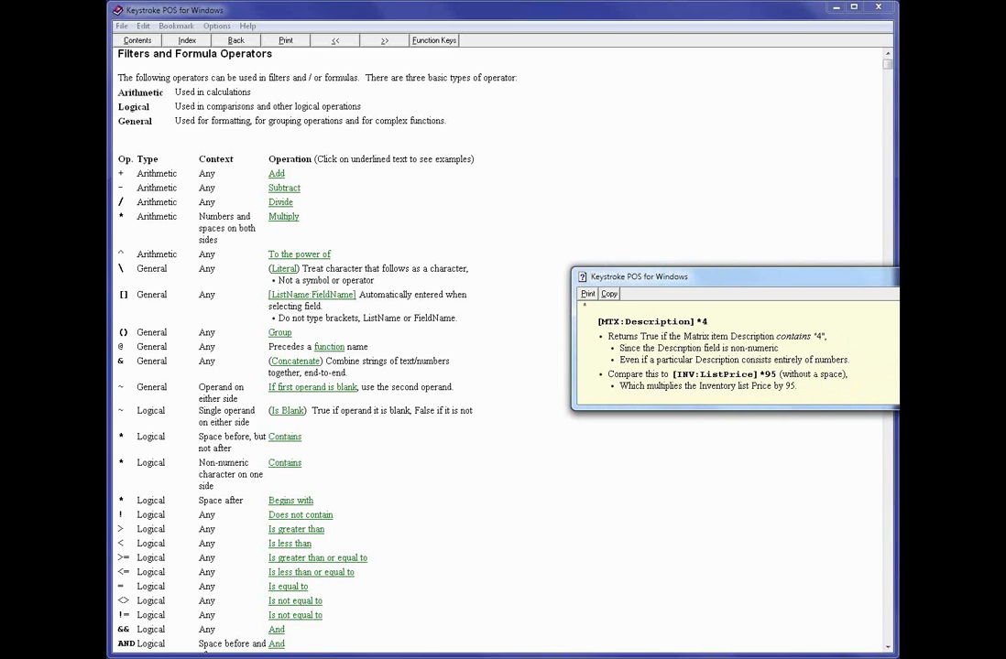
{"action": "key", "text": "Escape"}
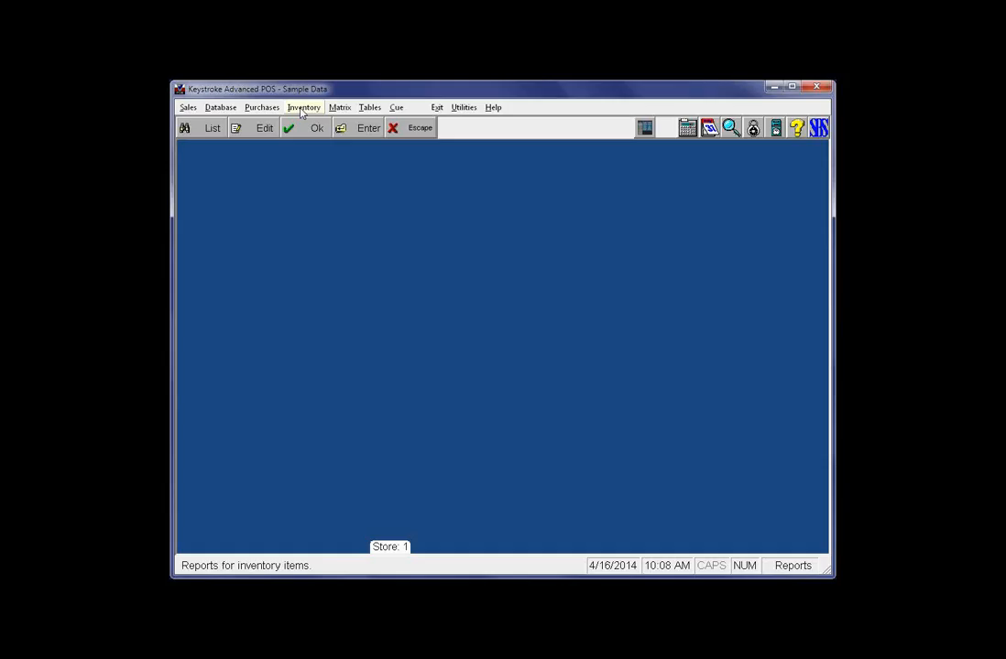
- Reopen the inventory filter of the Inventory Database Report and clear its expression
{"action": "left_click", "coordinate": [304, 107]}
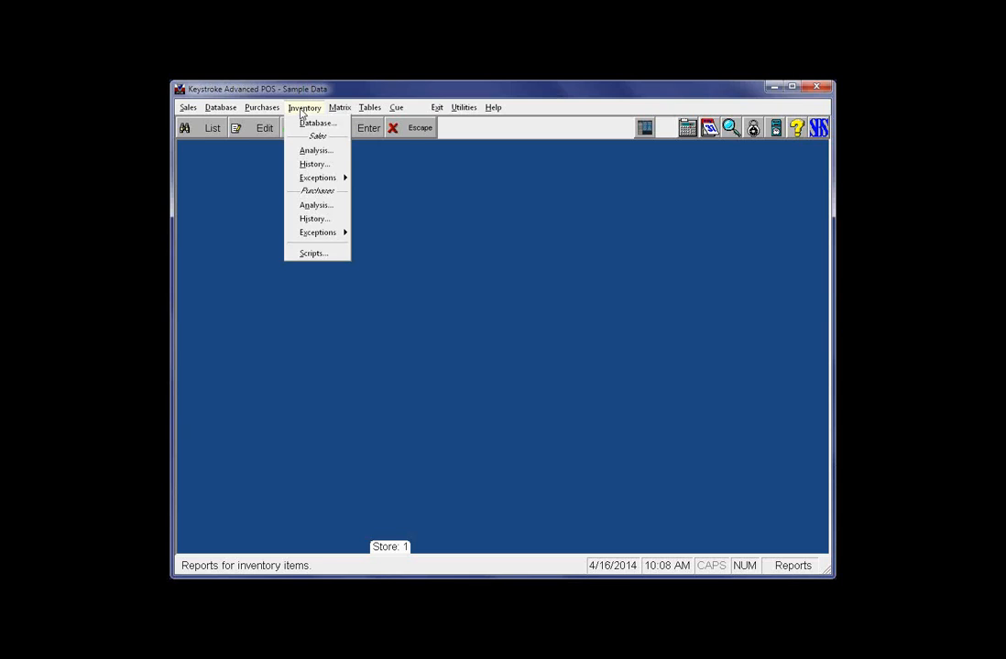
{"action": "left_click", "coordinate": [319, 125]}
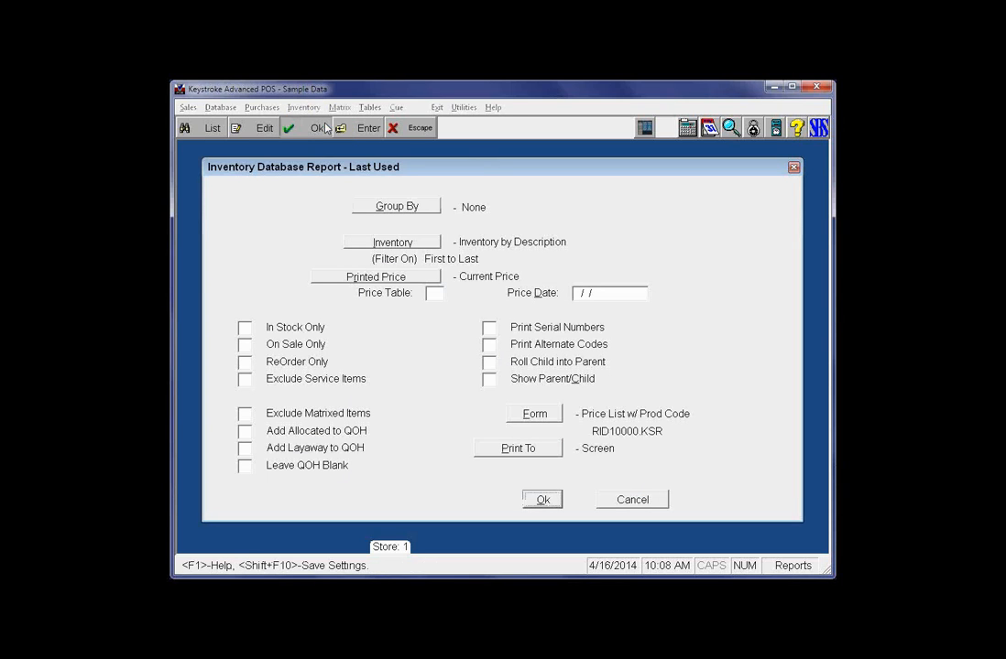
{"action": "left_click", "coordinate": [400, 242]}
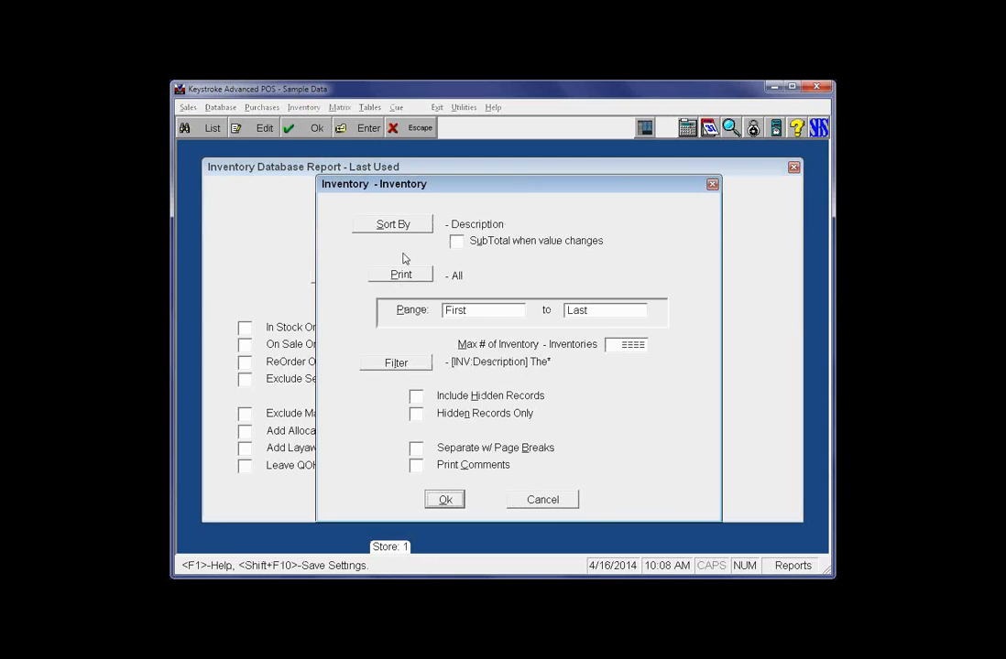
{"action": "left_click", "coordinate": [396, 364]}
{"action": "key", "text": "Delete"}
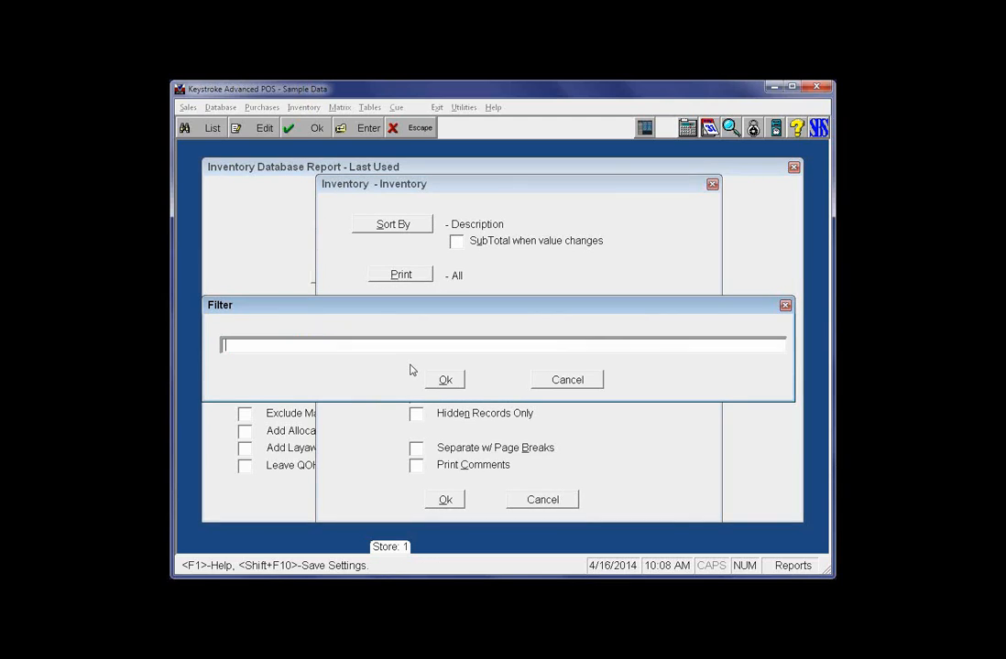
{"action": "key", "text": "Return"}
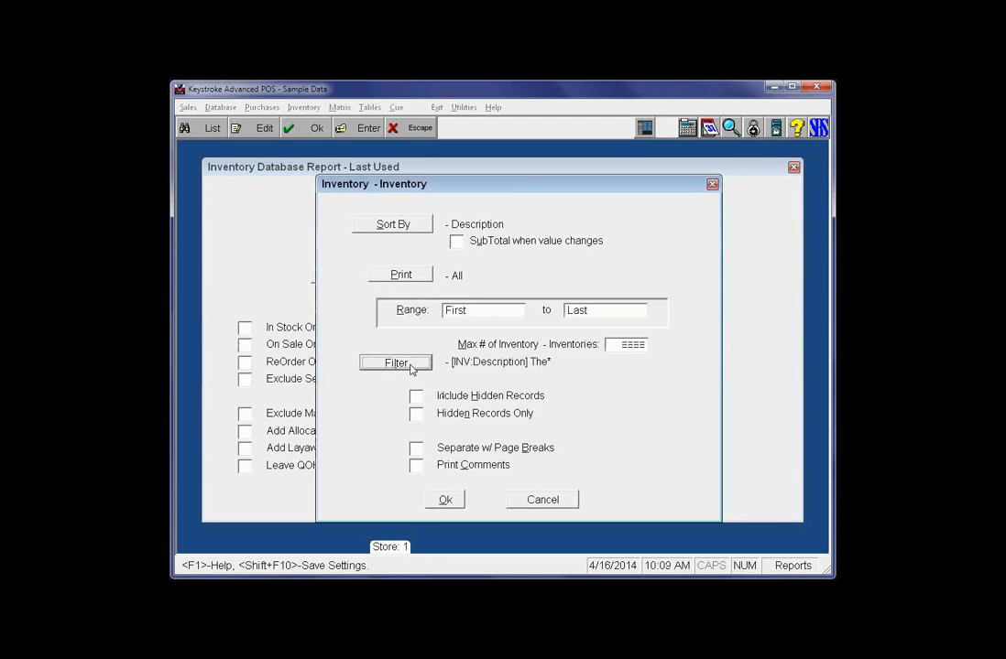
- Insert the Inventory list's Description field into the emptied filter
{"action": "left_click", "coordinate": [411, 369]}
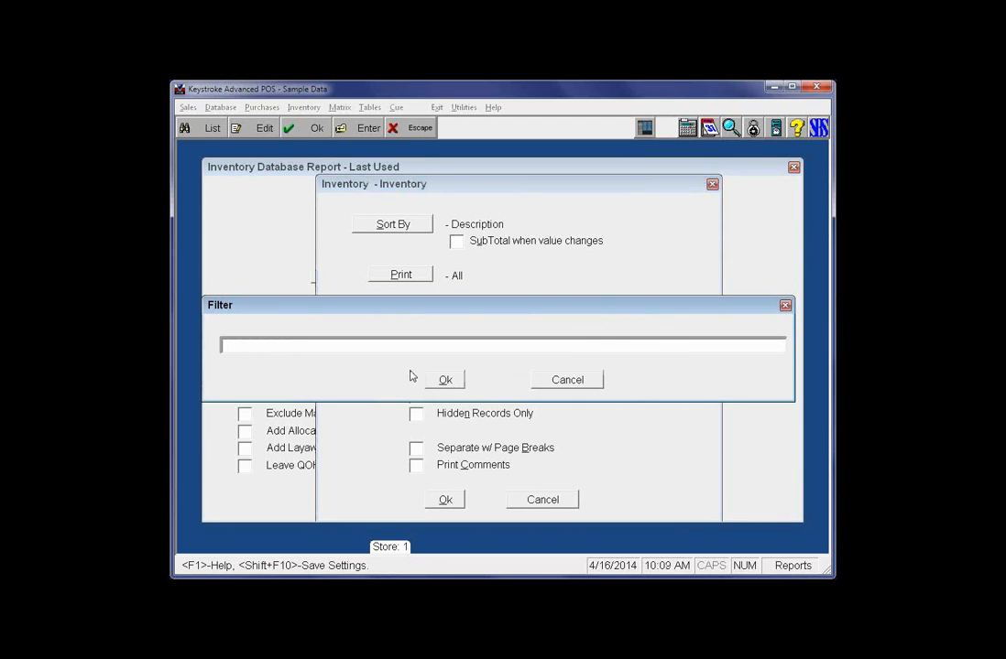
{"action": "key", "text": "F2"}
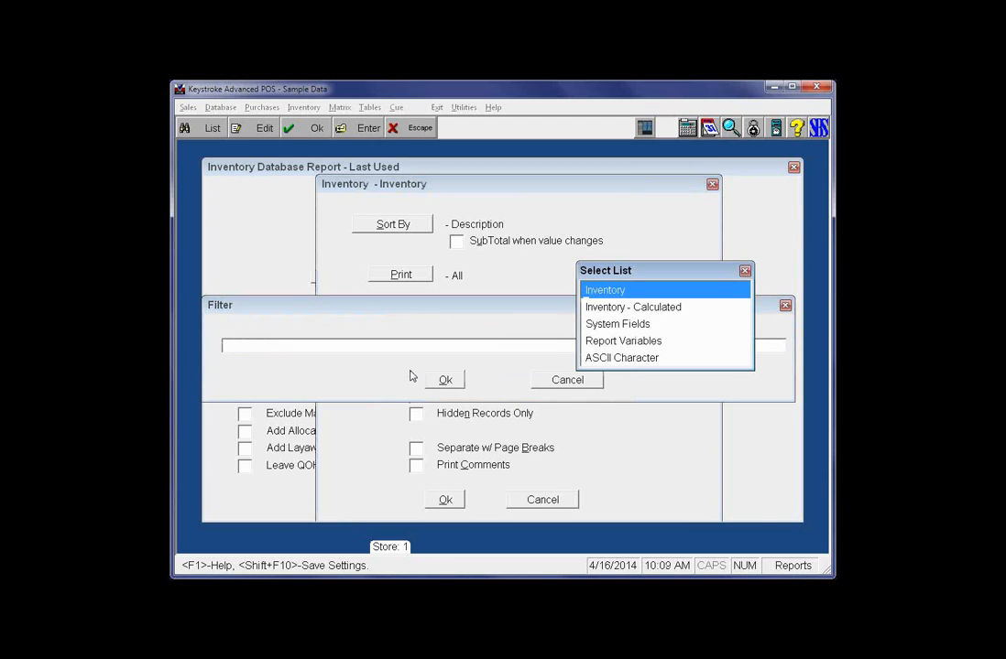
{"action": "key", "text": "Return"}
{"action": "key", "text": "Down"}
{"action": "key", "text": "Down"}
{"action": "key", "text": "Down"}
{"action": "key", "text": "Escape"}
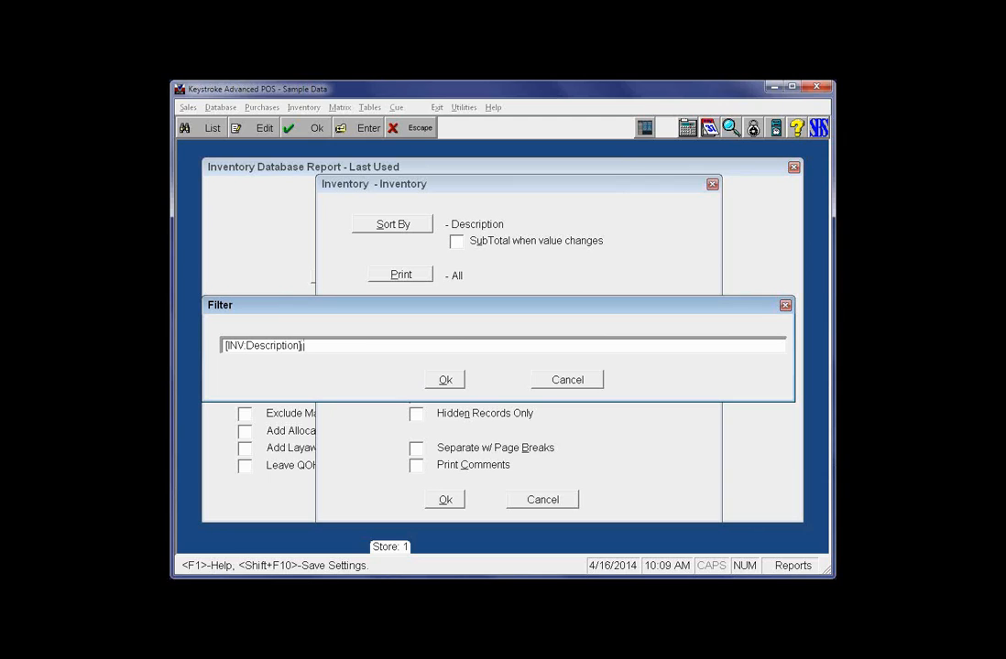
- Complete the filter as [INV:Description] *the, run the filtered inventory report to the screen, and close it after reviewing
{"action": "key", "text": "shift+Home"}
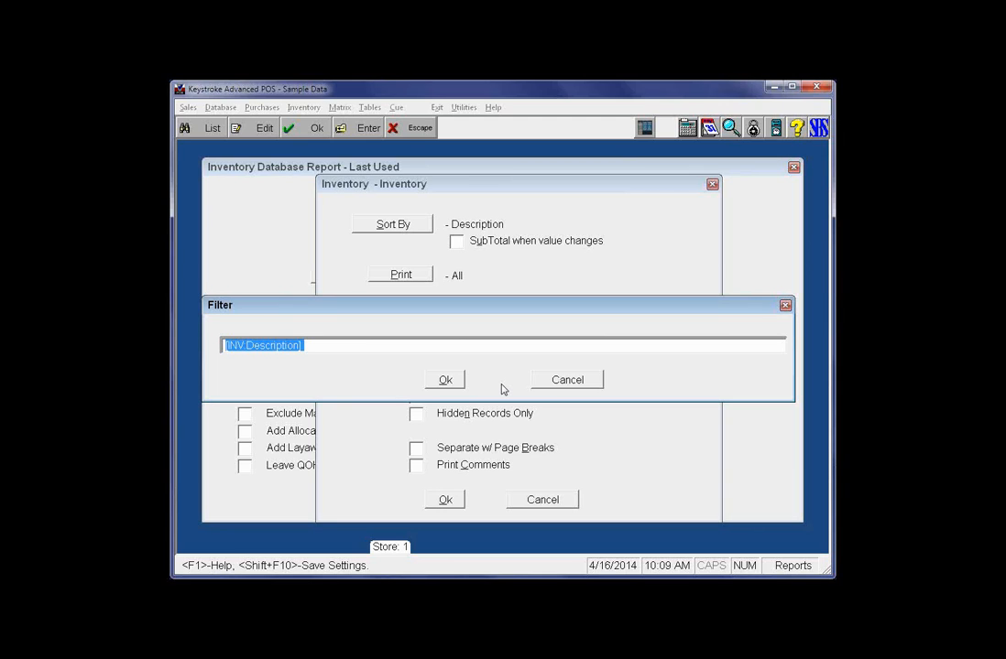
{"action": "key", "text": "End"}
{"action": "type", "text": "*"}
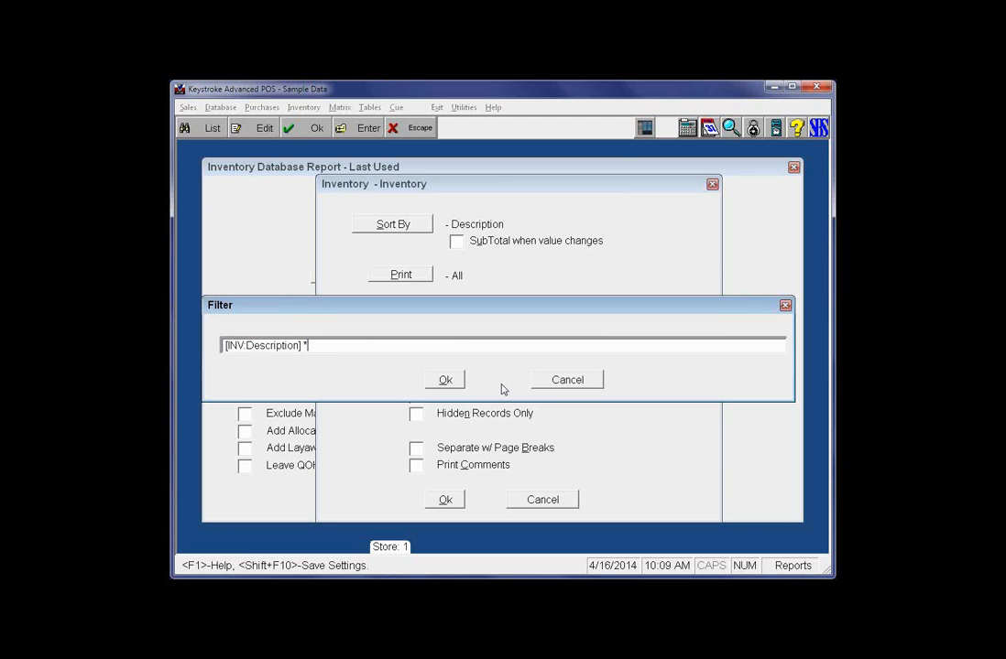
{"action": "type", "text": "the"}
{"action": "key", "text": "Tab"}
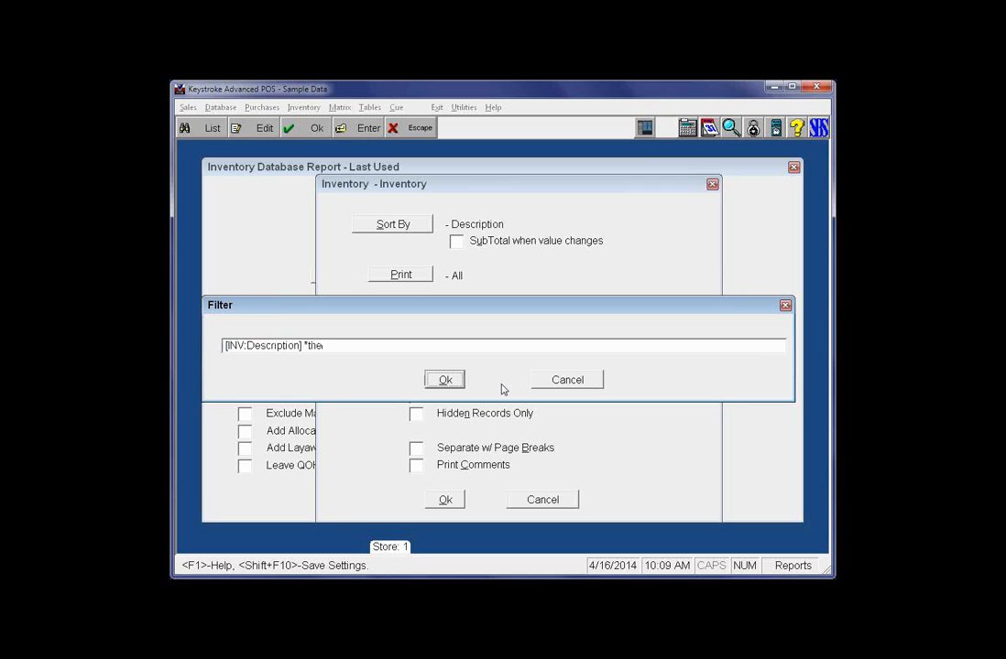
{"action": "left_click", "coordinate": [445, 379]}
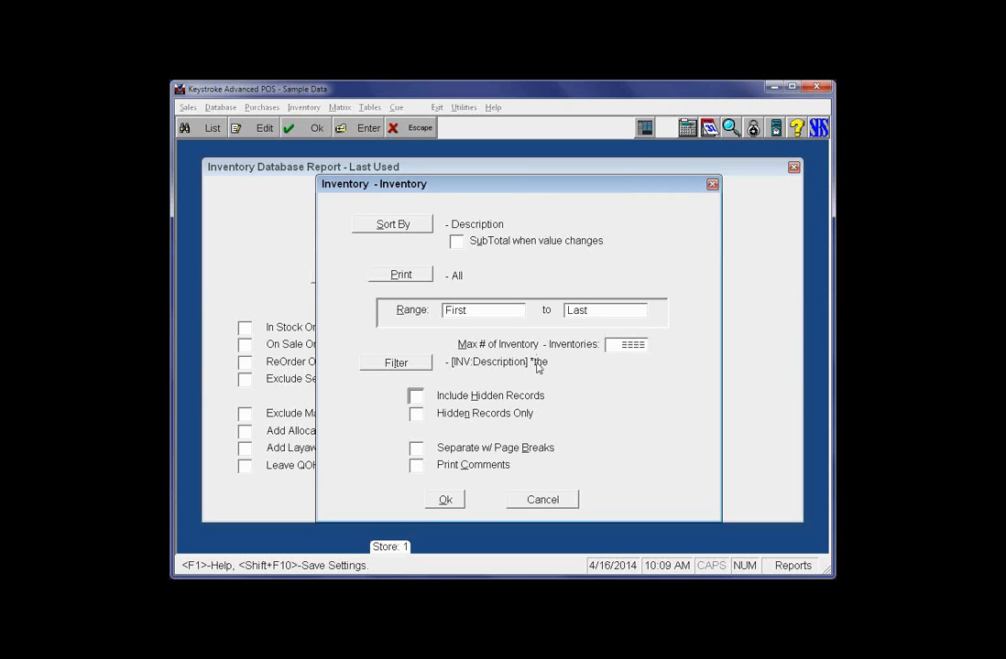
{"action": "left_click", "coordinate": [449, 500]}
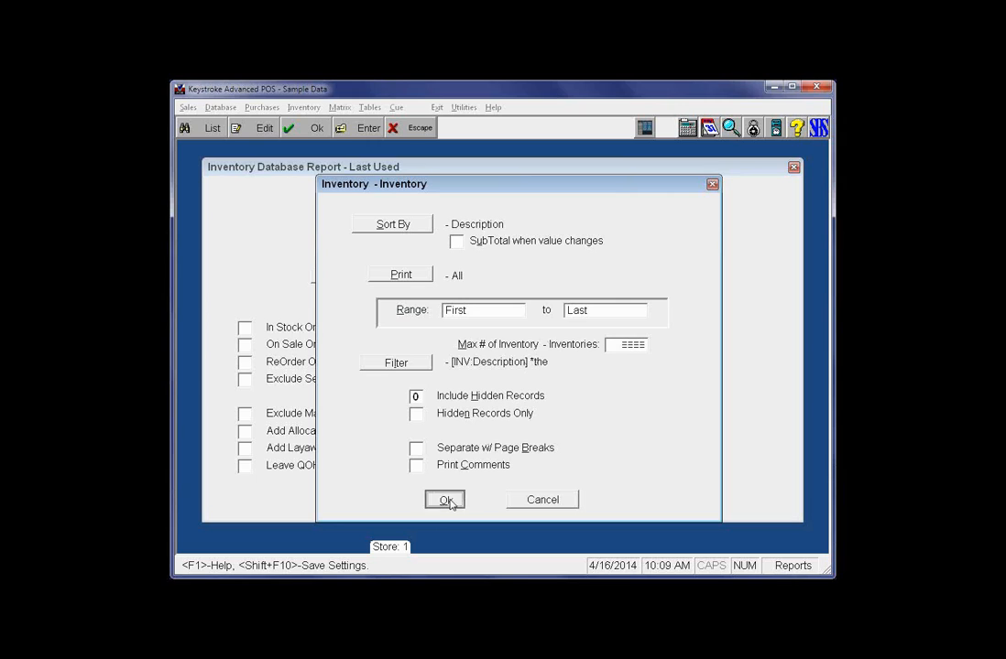
{"action": "left_click", "coordinate": [545, 500]}
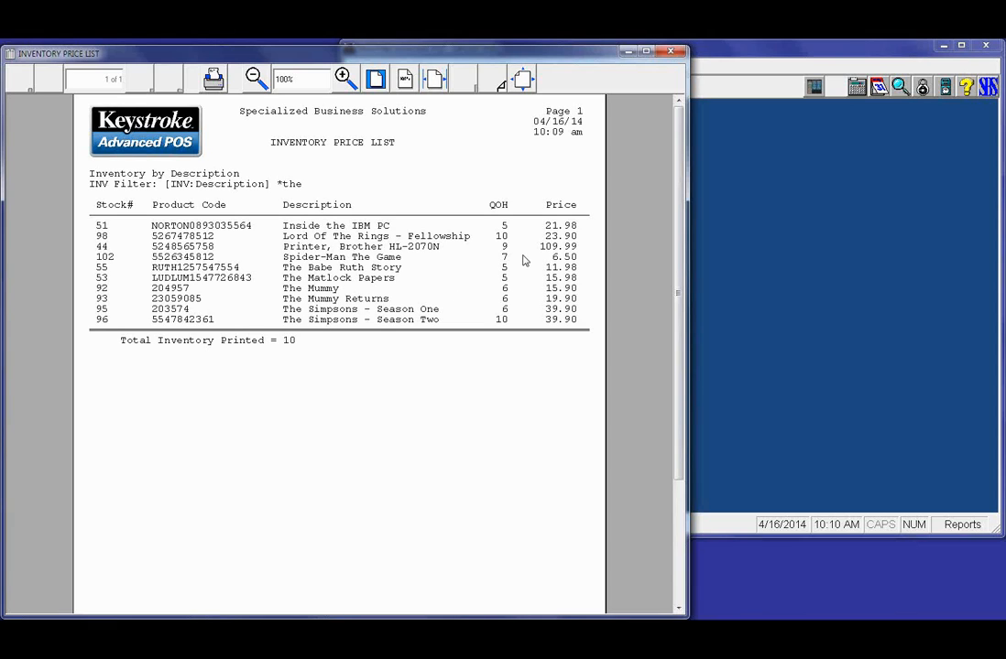
{"action": "left_click", "coordinate": [676, 53]}
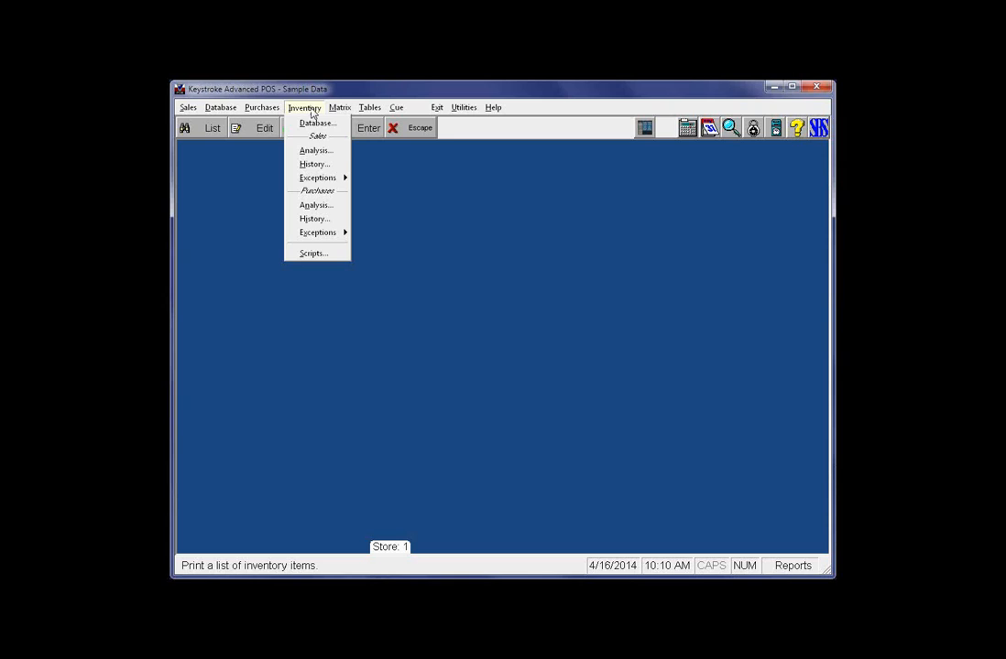
- Query the inventory database for stock number 121 and check the department and category on its main screen
{"action": "left_click", "coordinate": [310, 122]}
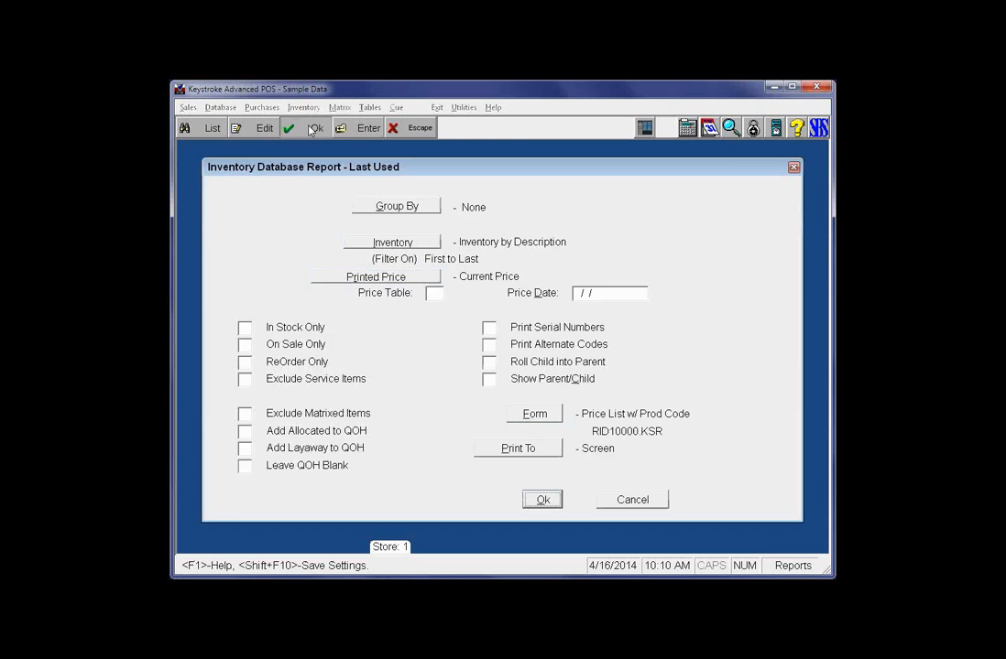
{"action": "left_click", "coordinate": [399, 245]}
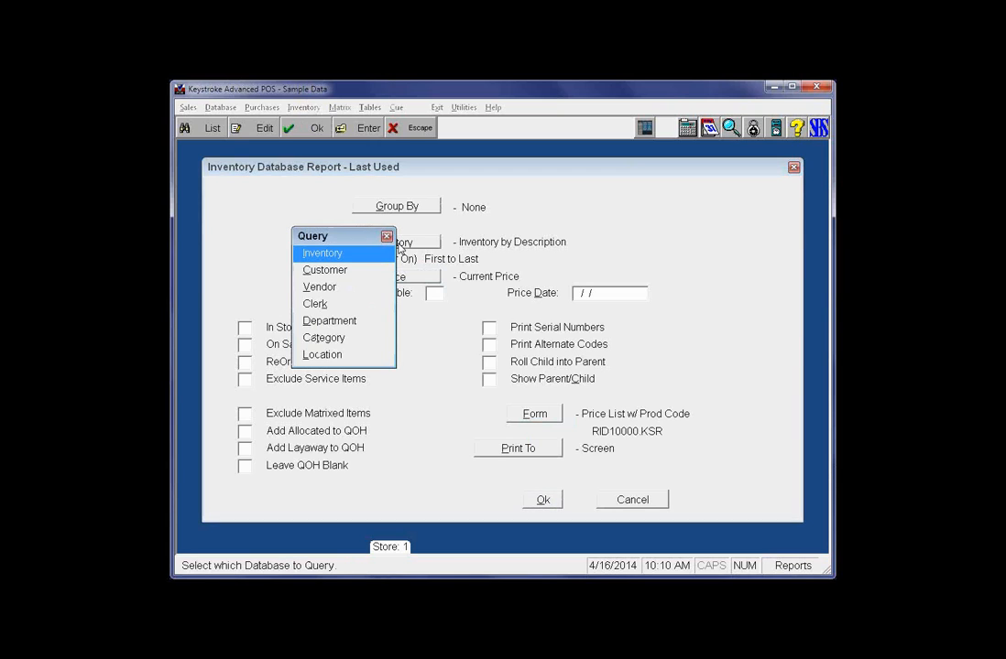
{"action": "key", "text": "Return"}
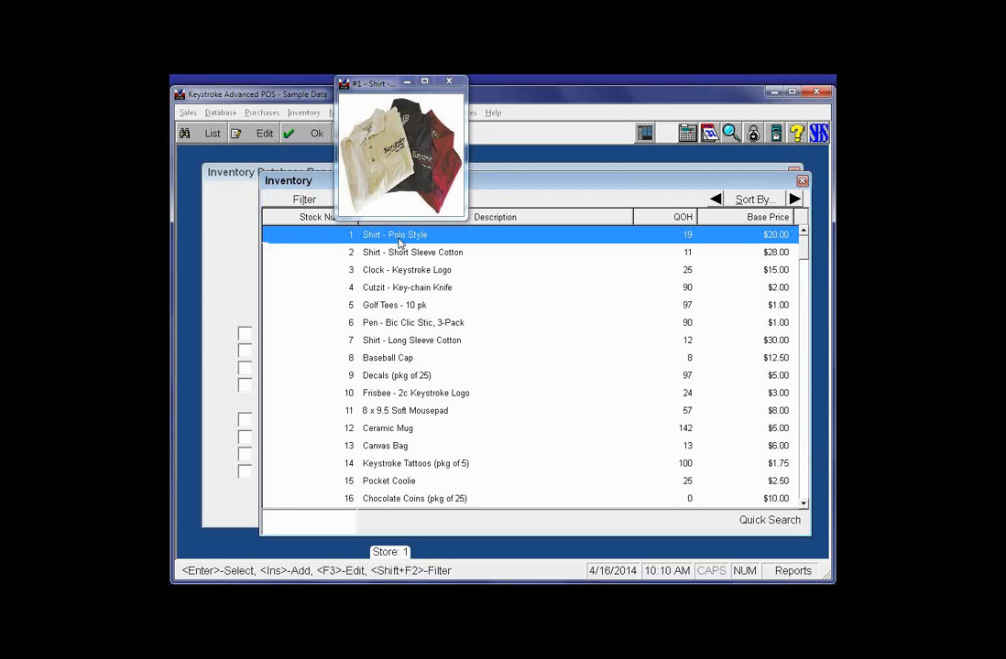
{"action": "type", "text": "12"}
{"action": "type", "text": "1"}
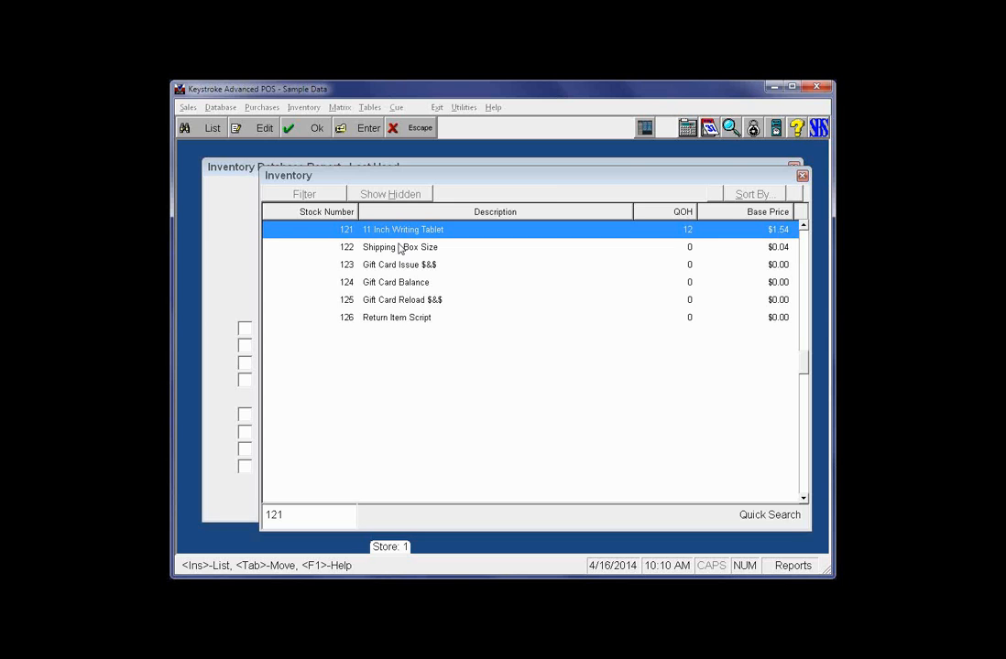
{"action": "key", "text": "Return"}
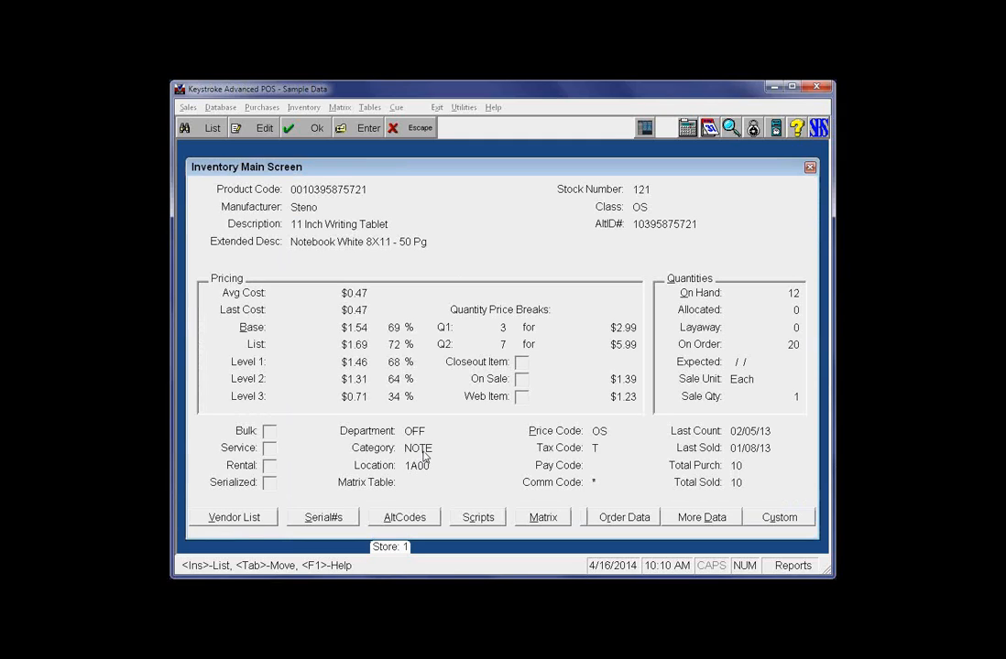
{"action": "key", "text": "Escape"}
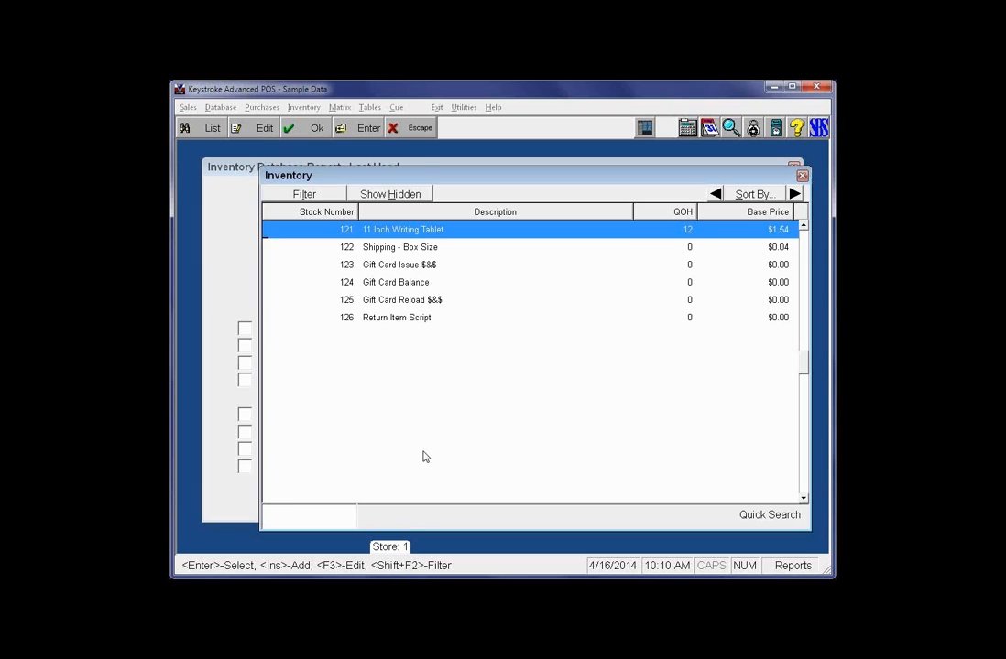
- Page back through the inventory list to the office supplies after stock number 18 and open one item's record
{"action": "key", "text": "Page_Up"}
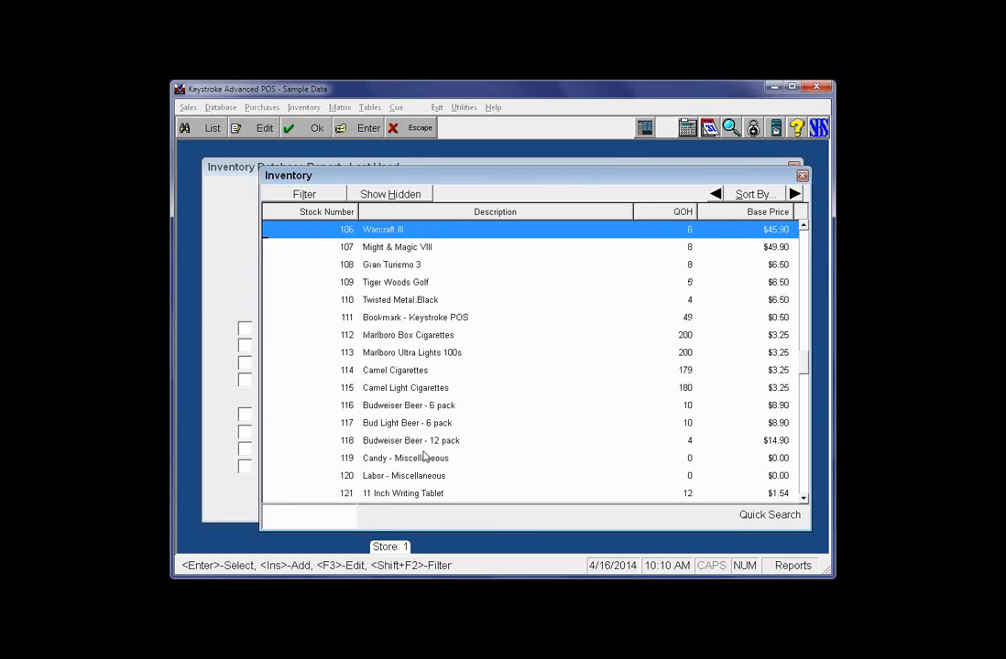
{"action": "key", "text": "Page_Up"}
{"action": "key", "text": "Down"}
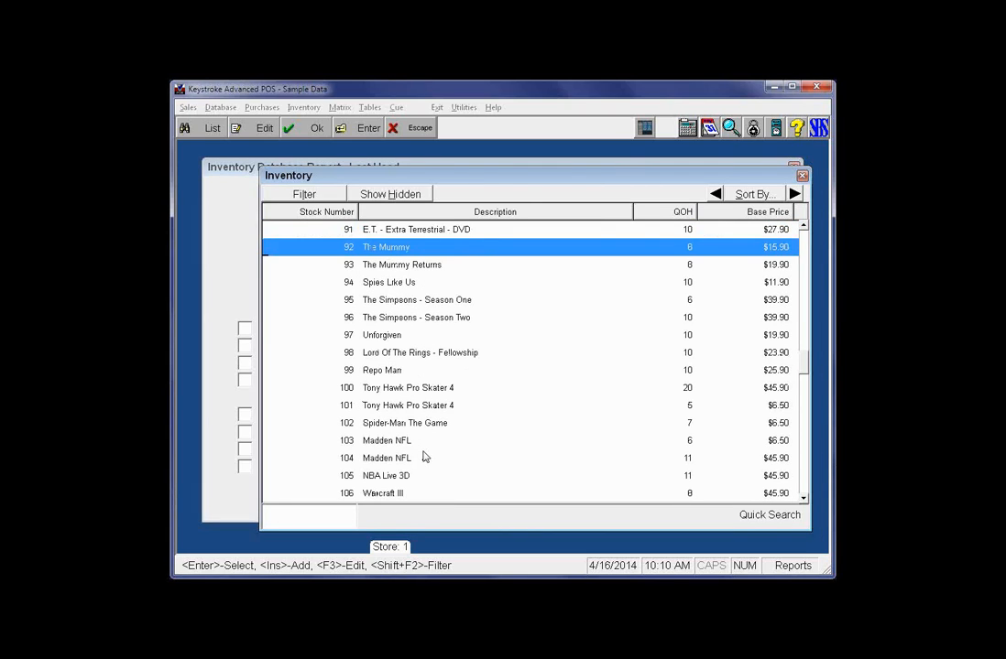
{"action": "key", "text": "Page_Up"}
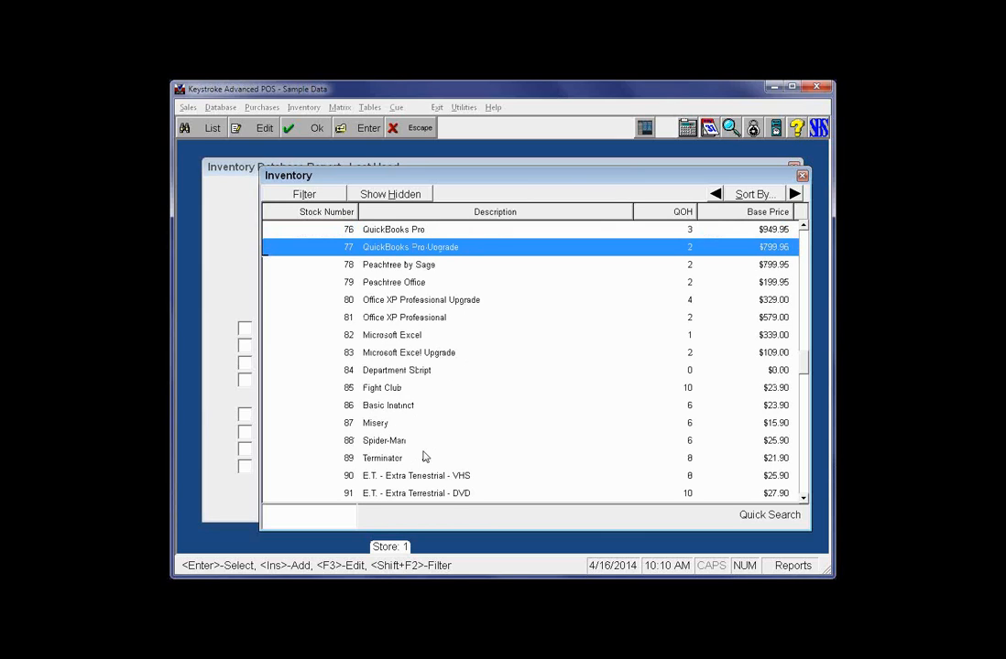
{"action": "key", "text": "Page_Up"}
{"action": "key", "text": "Page_Up"}
{"action": "key", "text": "Page_Up"}
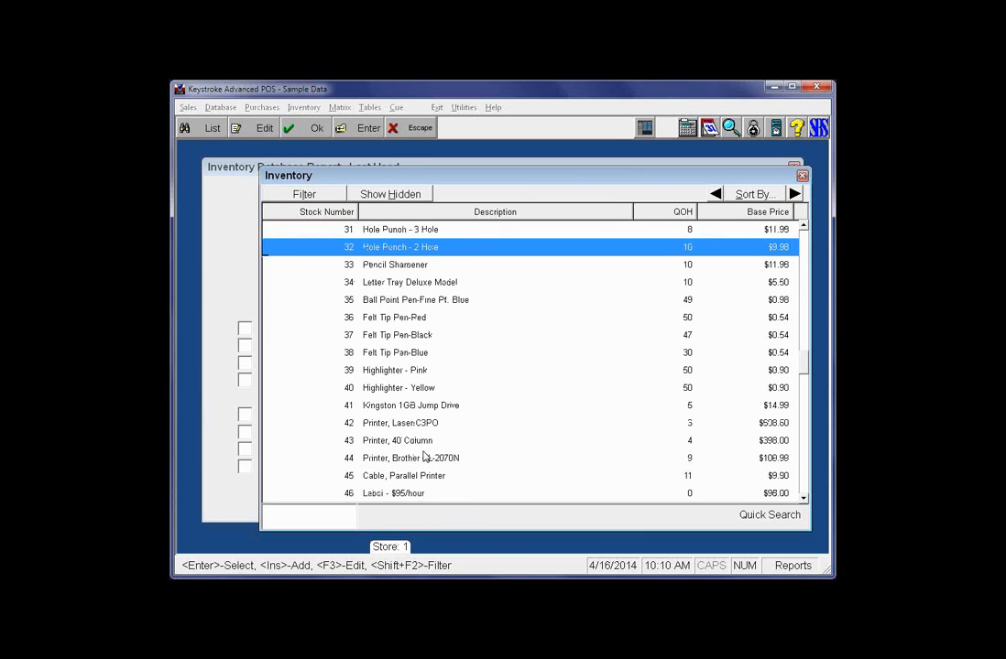
{"action": "key", "text": "Page_Up"}
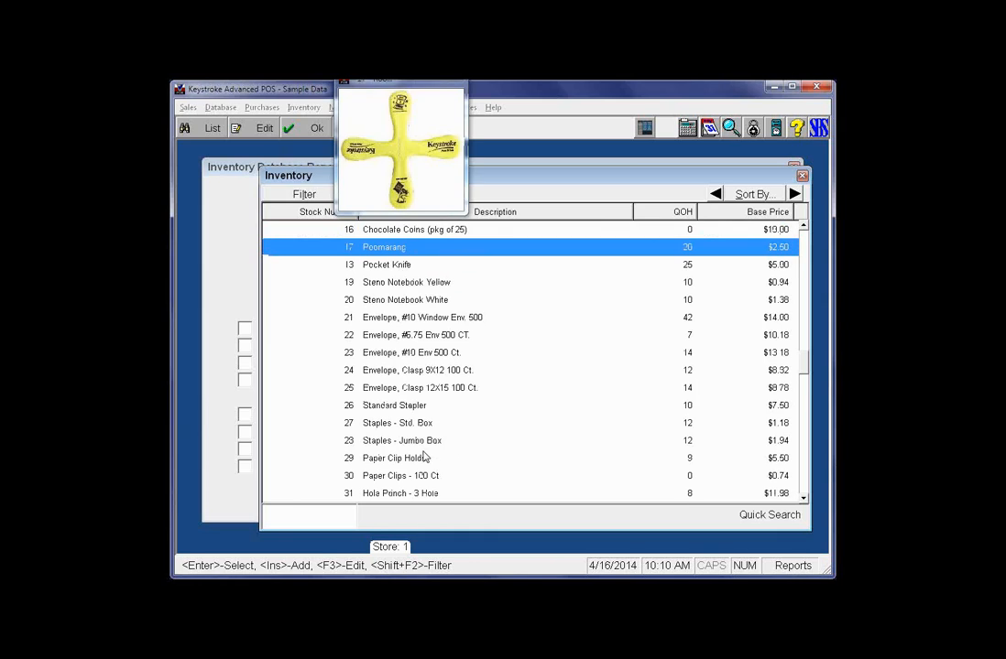
{"action": "key", "text": "Down"}
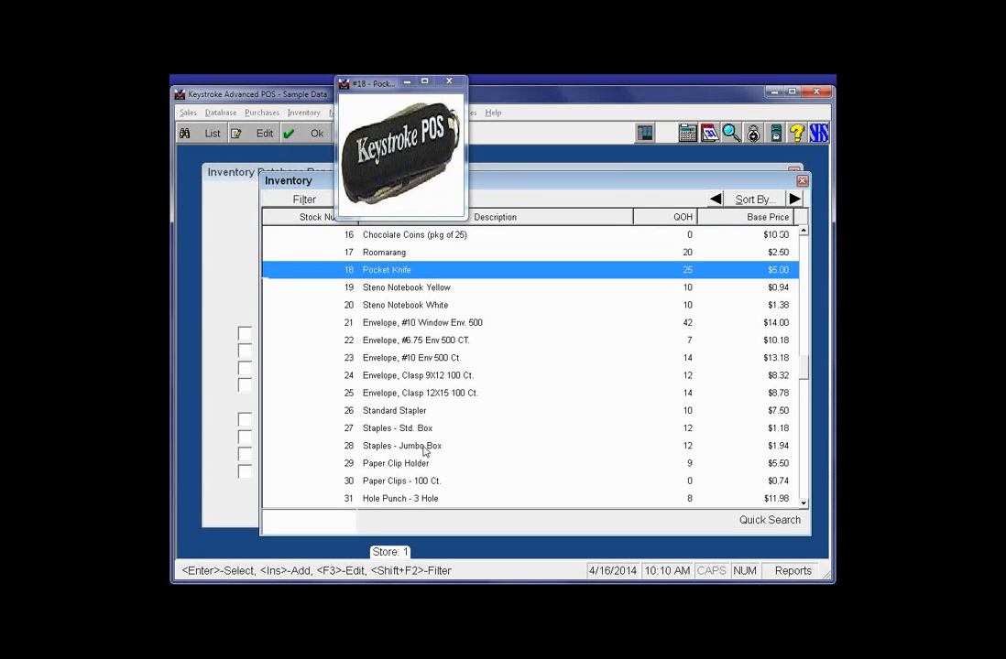
{"action": "key", "text": "Down"}
{"action": "key", "text": "Down"}
{"action": "key", "text": "Down"}
{"action": "key", "text": "Return"}
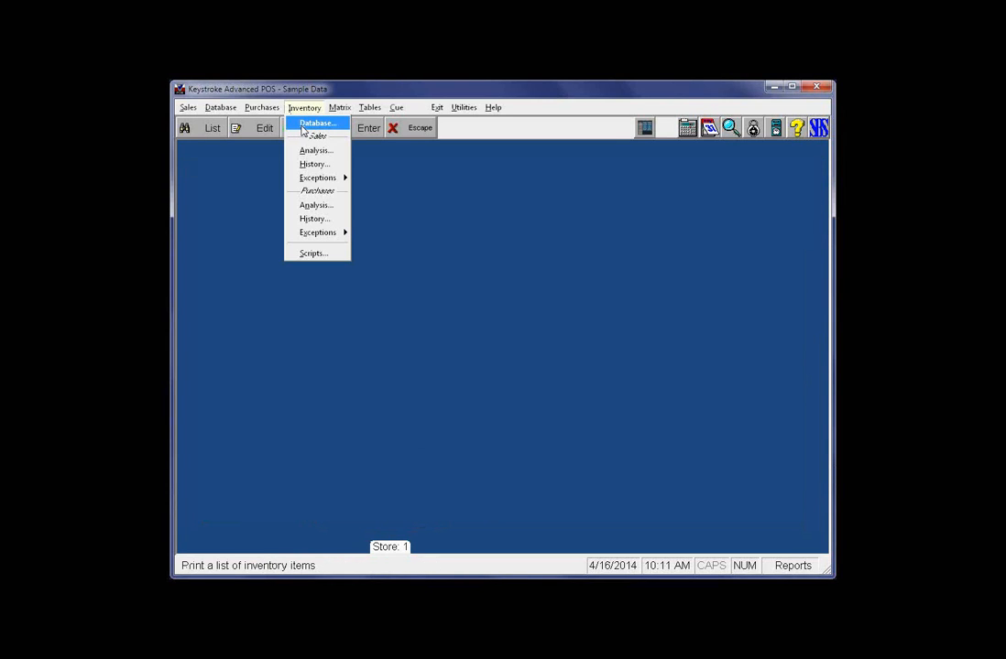
- Replace the report's inventory filter expression with the Inventory list's Department field
{"action": "left_click", "coordinate": [310, 123]}
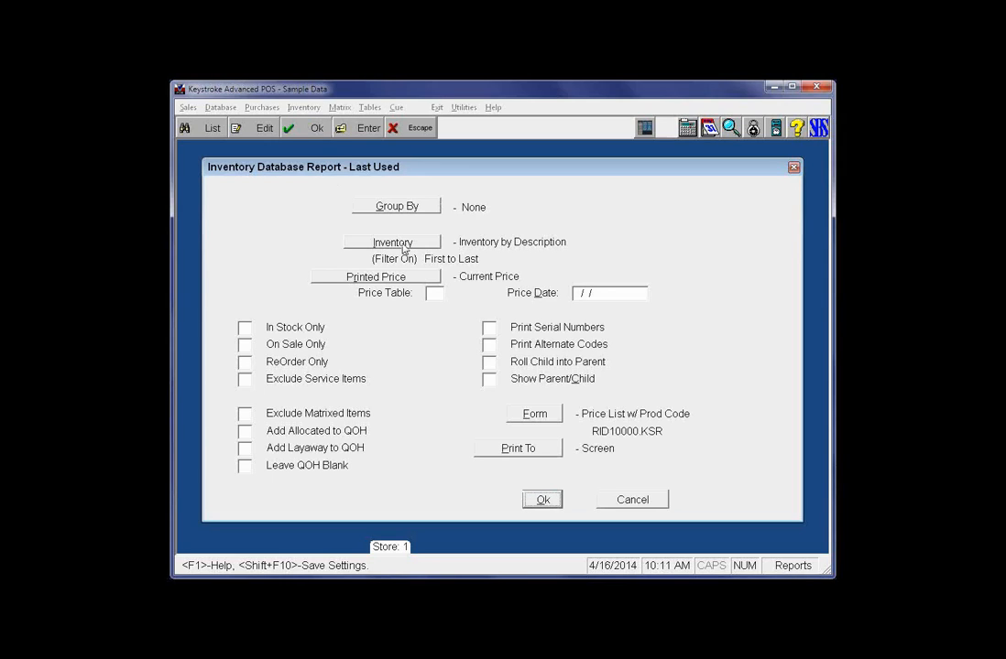
{"action": "left_click", "coordinate": [403, 243]}
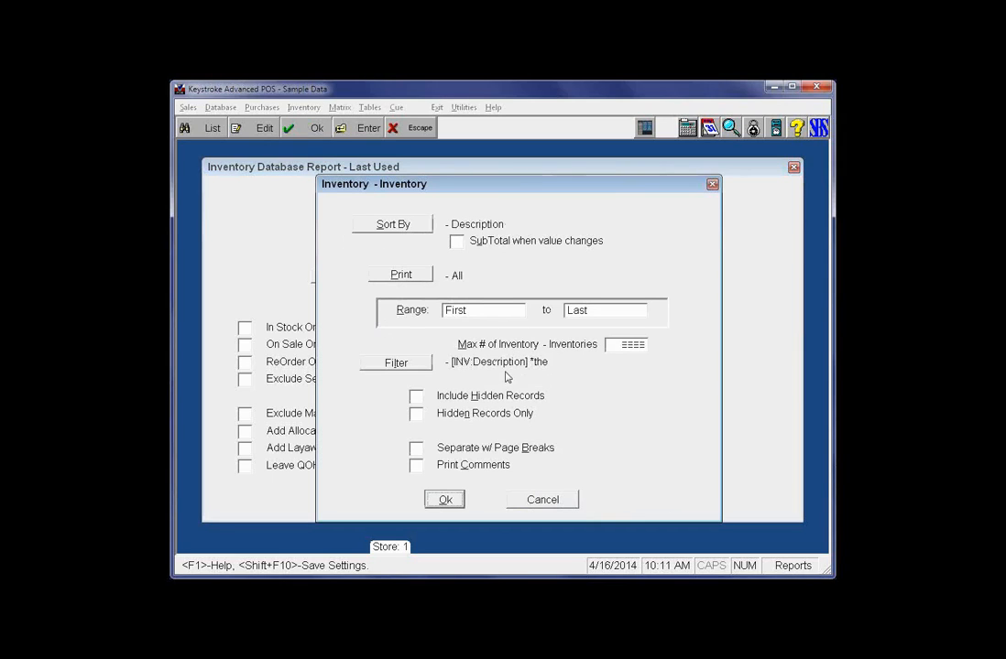
{"action": "left_click", "coordinate": [399, 364]}
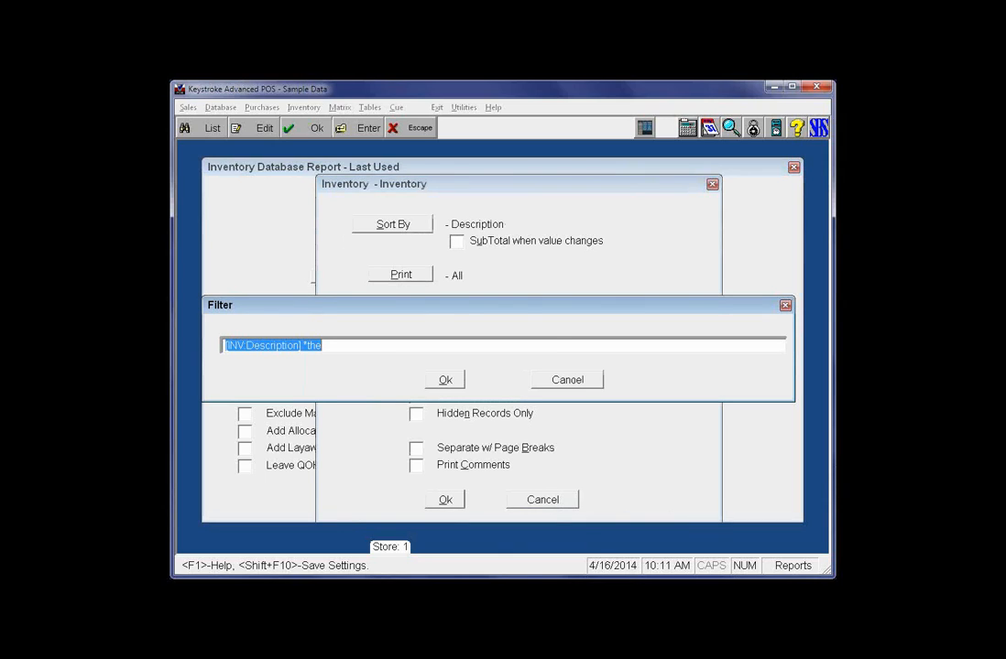
{"action": "key", "text": "Delete"}
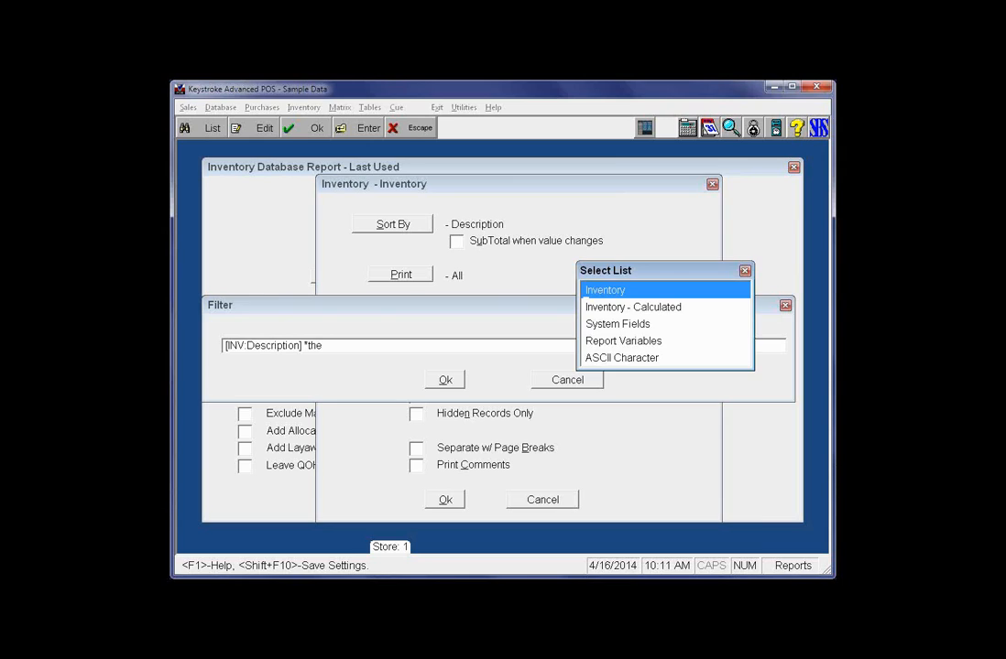
{"action": "key", "text": "Return"}
{"action": "key", "text": "Down"}
{"action": "key", "text": "Down"}
{"action": "key", "text": "Down"}
{"action": "key", "text": "Down"}
{"action": "key", "text": "Up"}
{"action": "key", "text": "Return"}
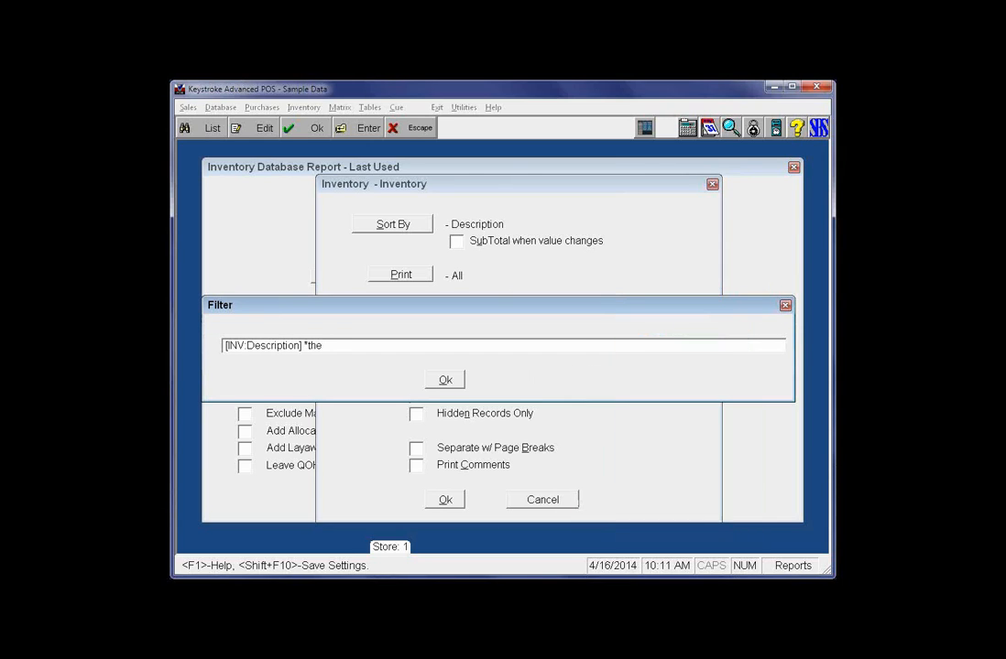
- Complete the filter expression as [INV:Department]=OFF
{"action": "type", "text": "="}
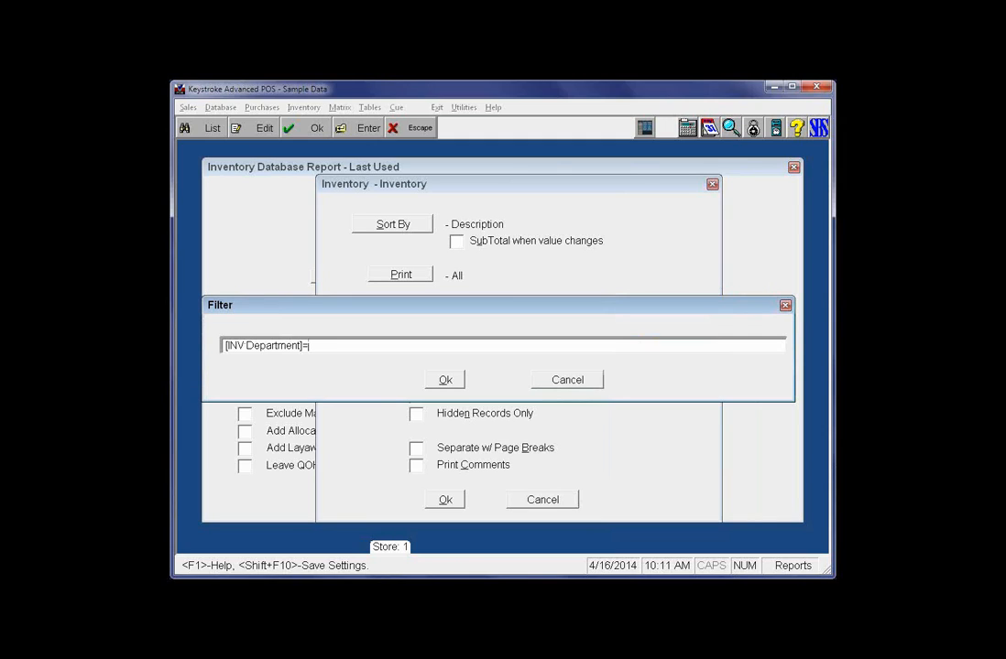
{"action": "key", "text": "Caps_Lock"}
{"action": "type", "text": "OFF"}
{"action": "key", "text": "Tab"}
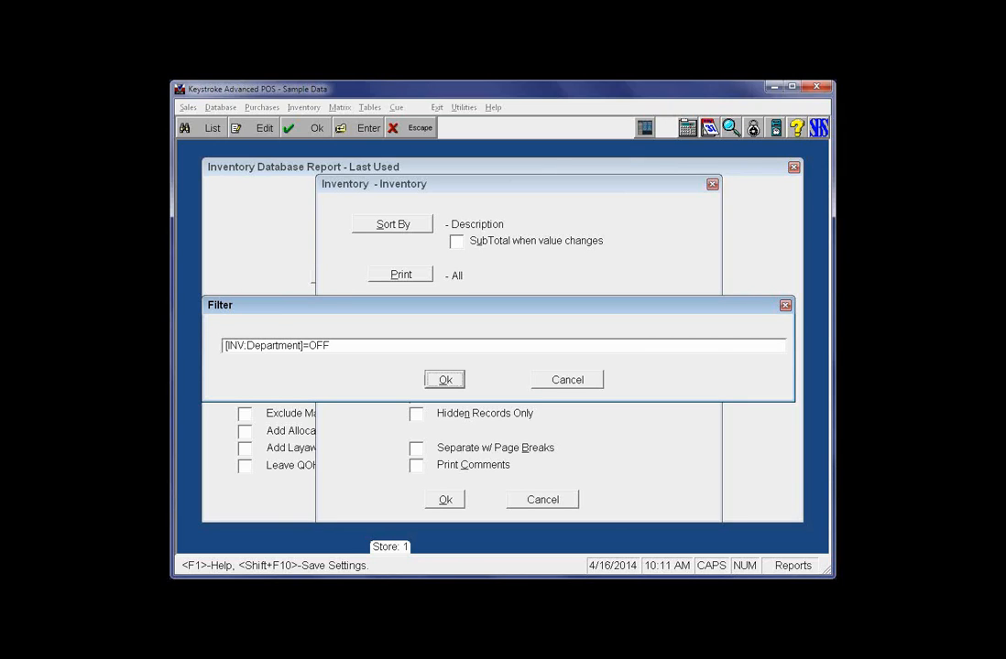
- Accept the [INV:Department]=OFF filter and the inventory settings, and print the inventory database report to the screen
{"action": "key", "text": "Return"}
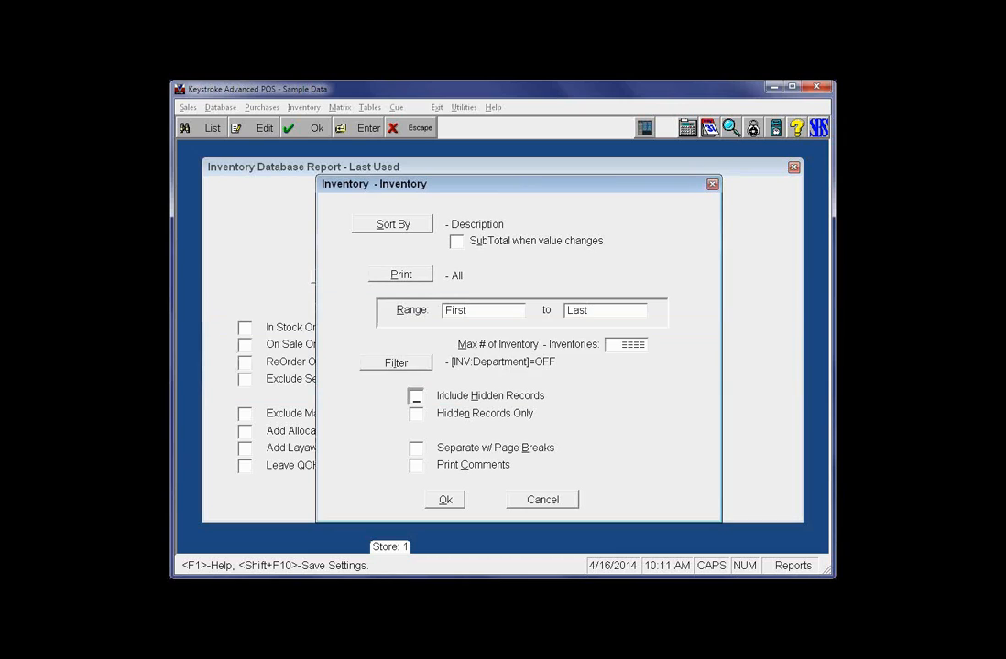
{"action": "key", "text": "F10"}
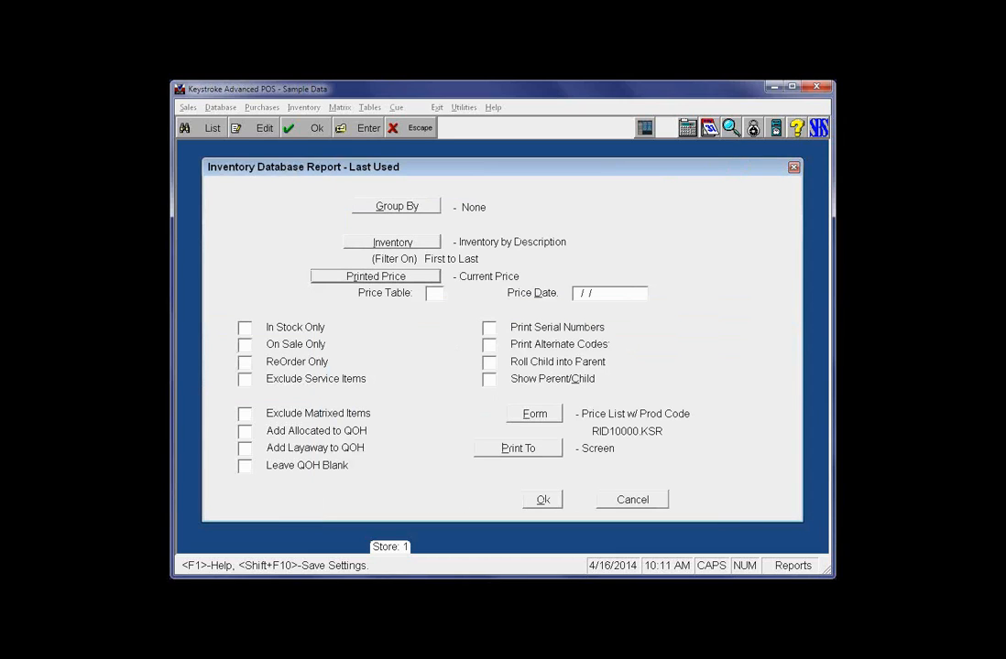
{"action": "key", "text": "F10"}
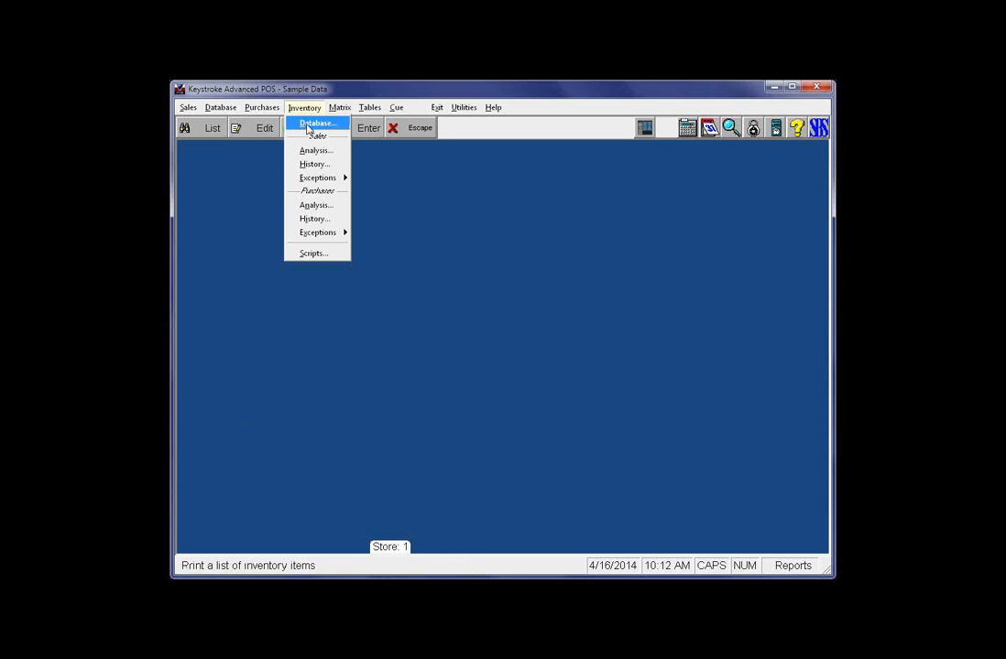
- Save the last used inventory database report settings as Office Supplies - Price List, shared with all registers through register 0
{"action": "left_click", "coordinate": [307, 126]}
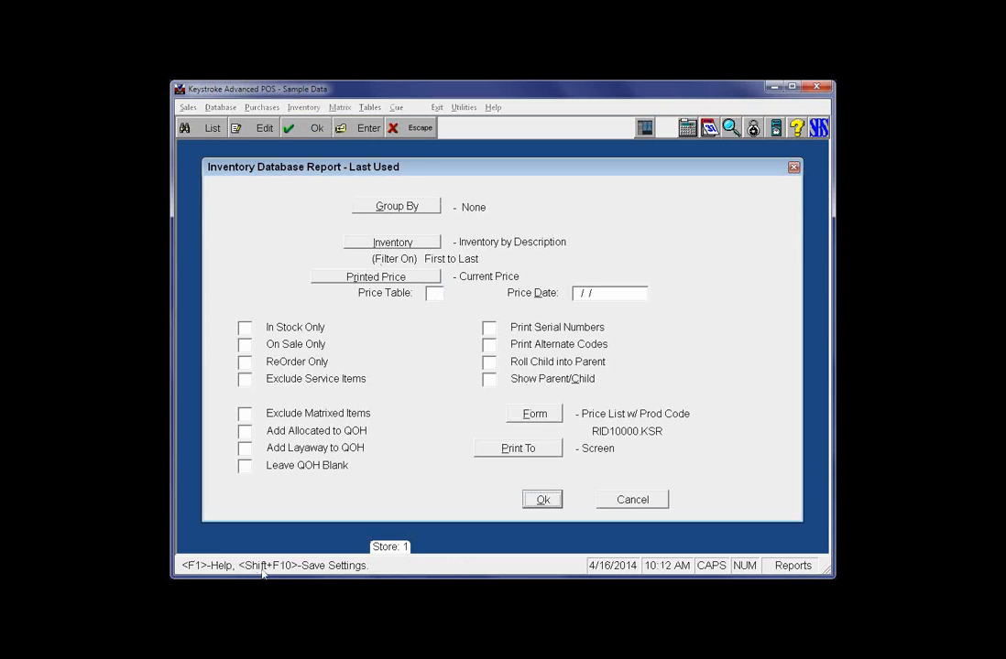
{"action": "left_click", "coordinate": [340, 567]}
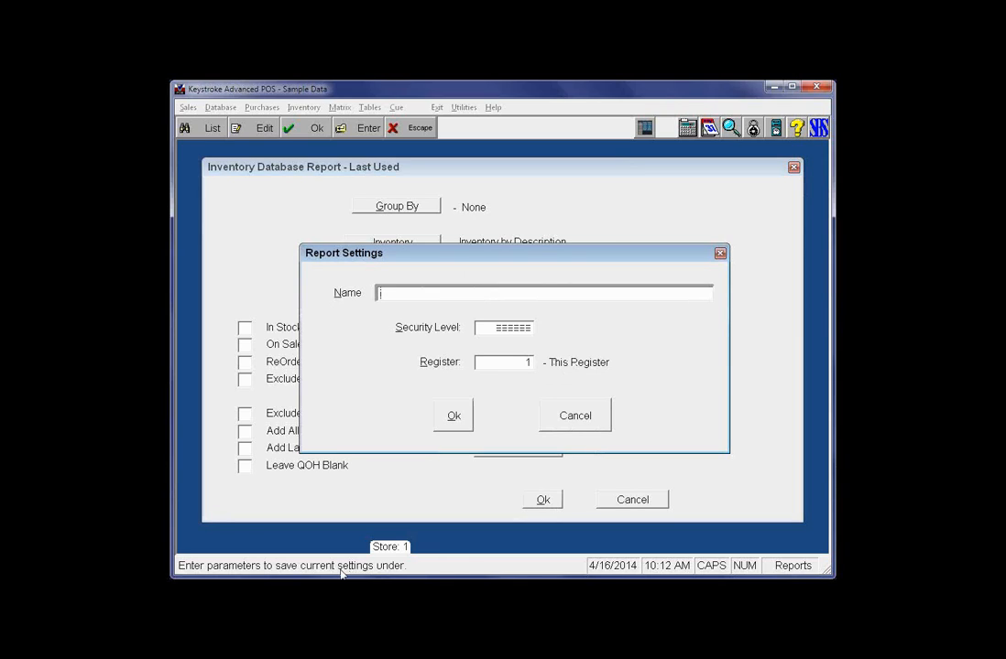
{"action": "type", "text": "Office Supplies - Price List"}
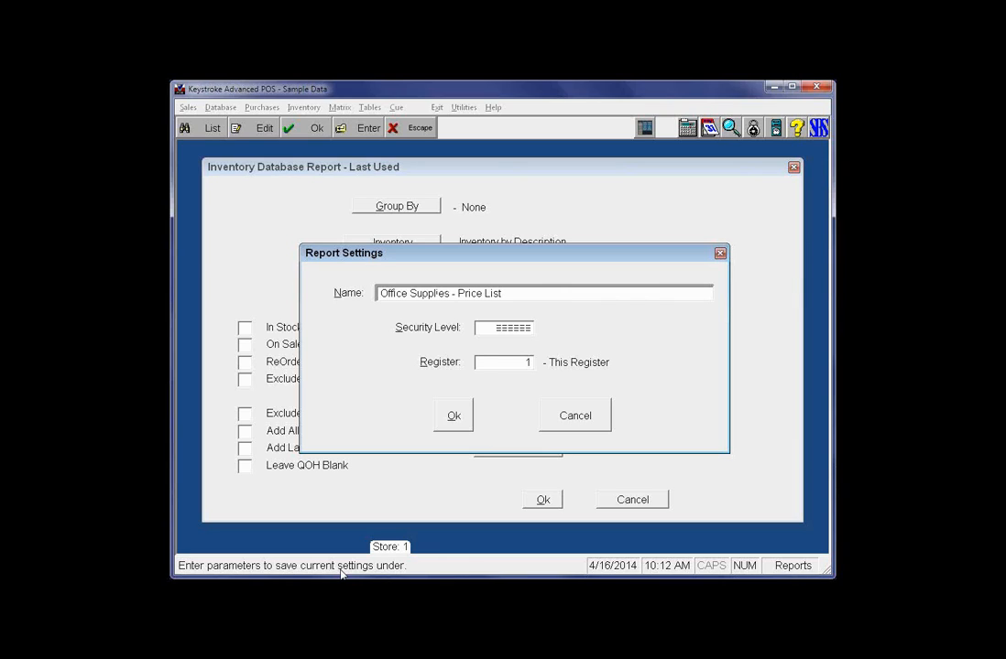
{"action": "key", "text": "Tab"}
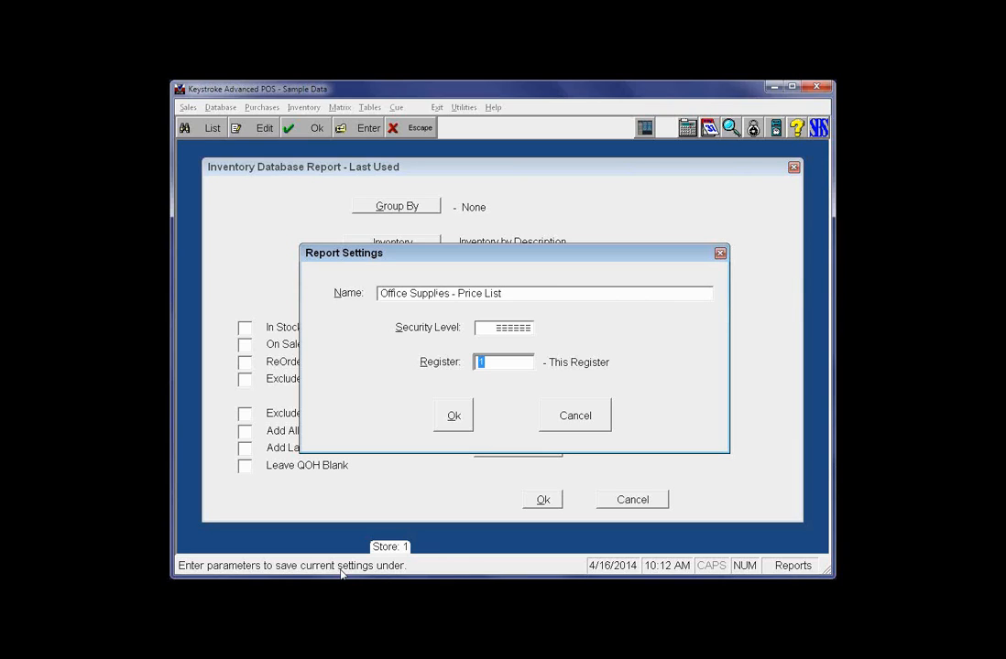
{"action": "type", "text": "0"}
{"action": "key", "text": "Tab"}
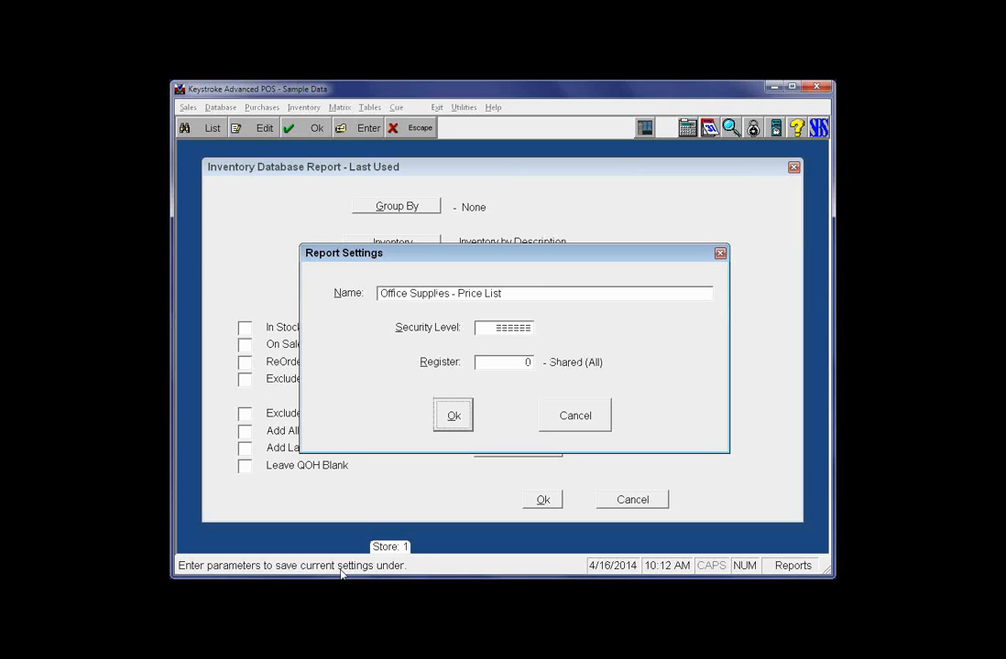
{"action": "key", "text": "Return"}
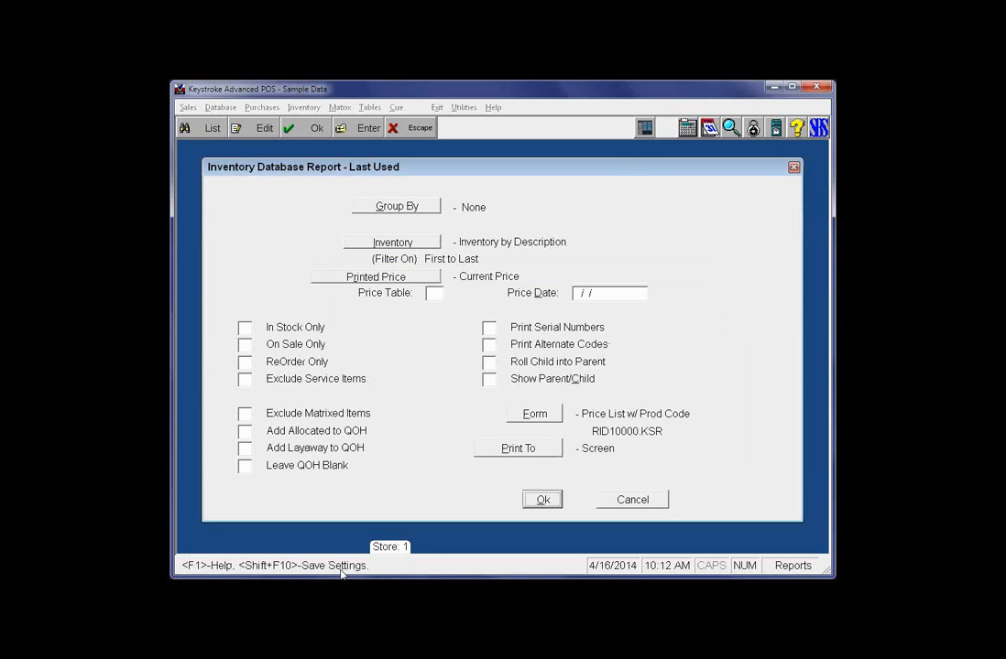
- Accept the report, reopen it with the shared Office Supplies - Price List settings and check its inventory filter
{"action": "key", "text": "Return"}
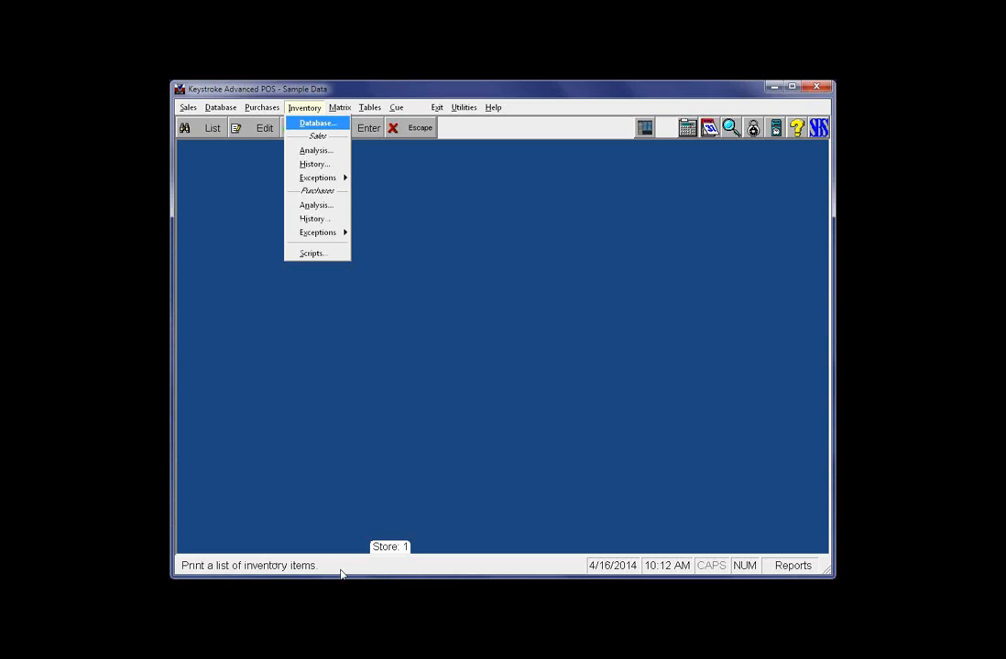
{"action": "key", "text": "Return"}
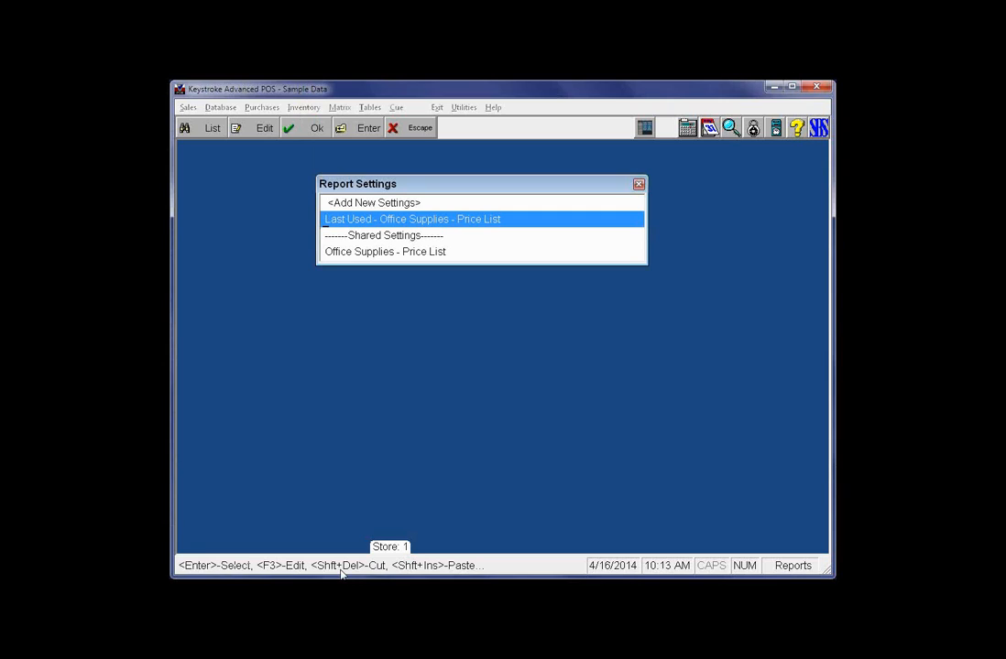
{"action": "key", "text": "Down"}
{"action": "key", "text": "Down"}
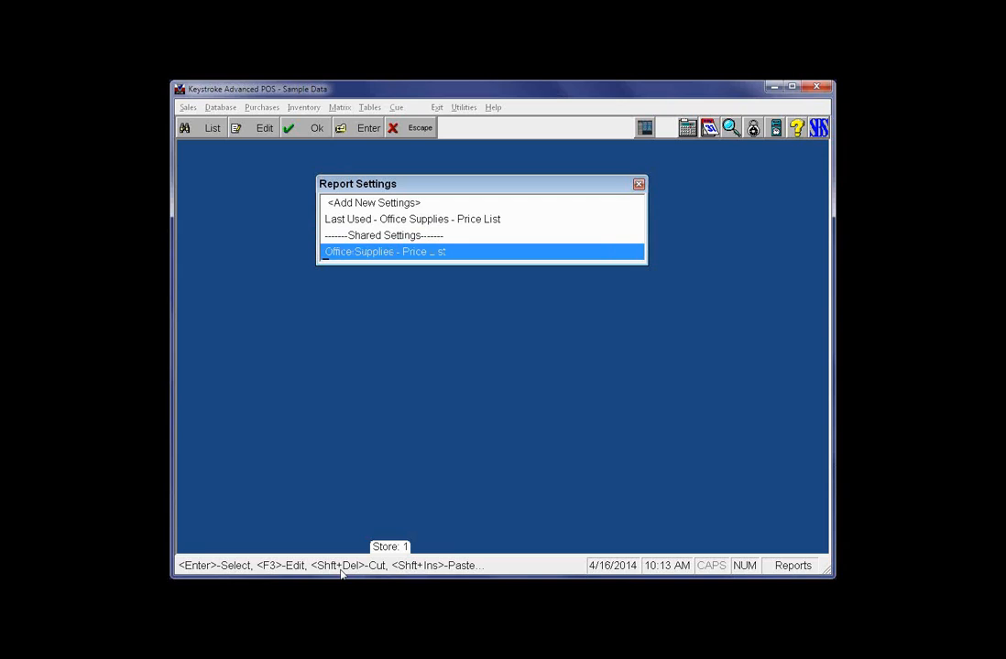
{"action": "key", "text": "Return"}
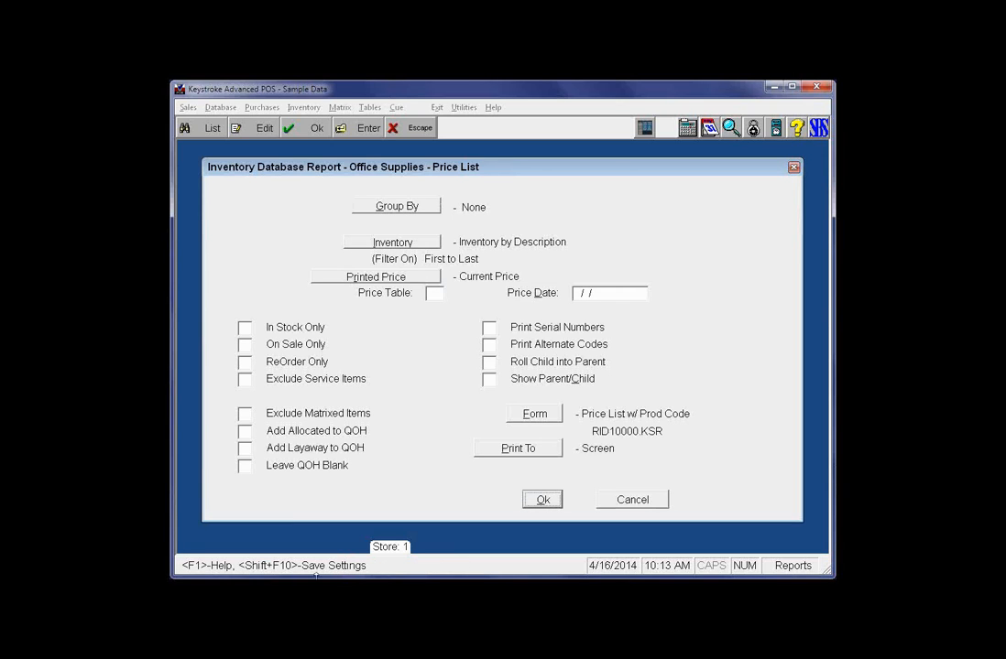
{"action": "left_click", "coordinate": [394, 243]}
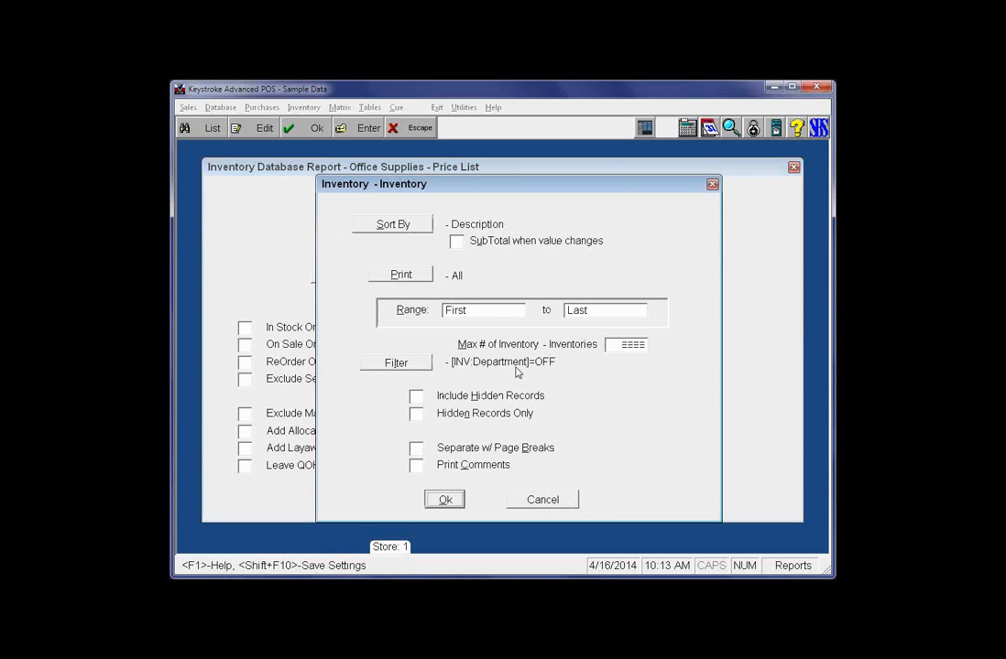
{"action": "left_click", "coordinate": [449, 502]}
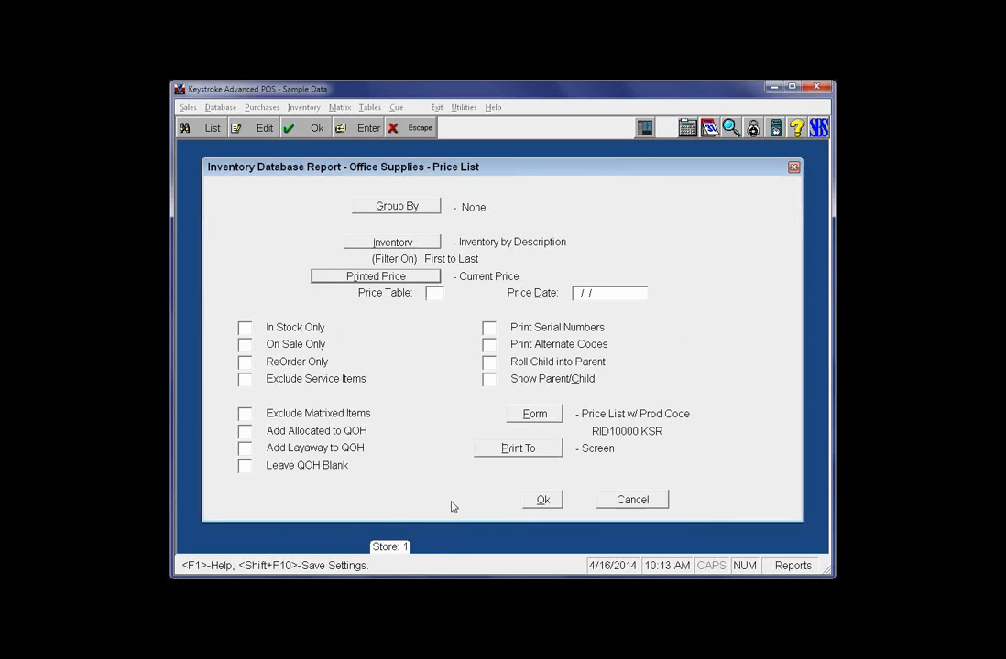
- Extend the report's department filter with "and" followed by the Category field from the Inventory list
{"action": "left_click", "coordinate": [394, 241]}
{"action": "left_click", "coordinate": [400, 362]}
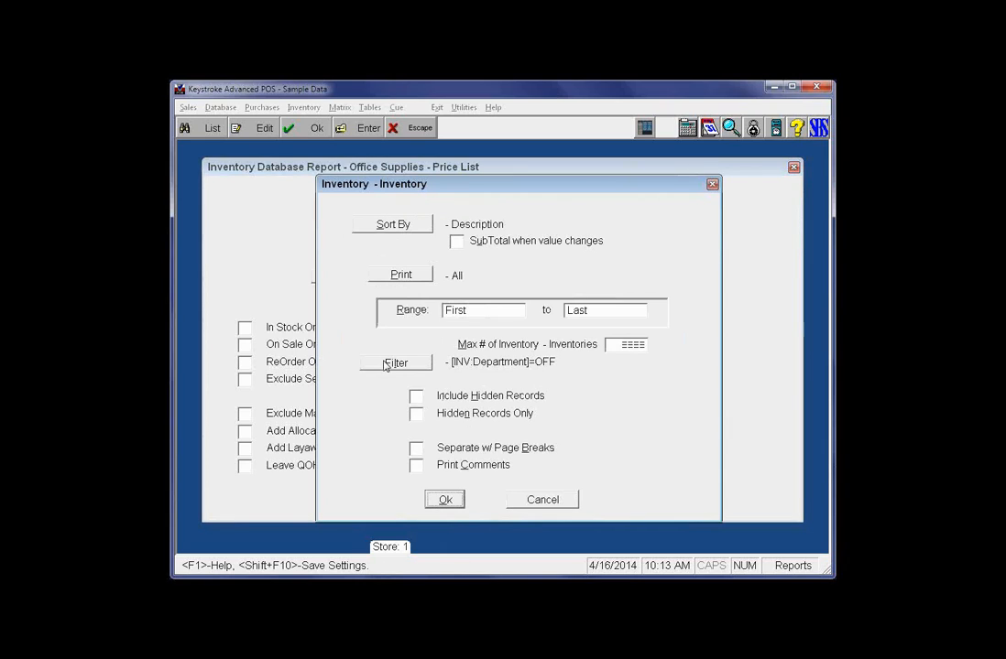
{"action": "left_click", "coordinate": [449, 347]}
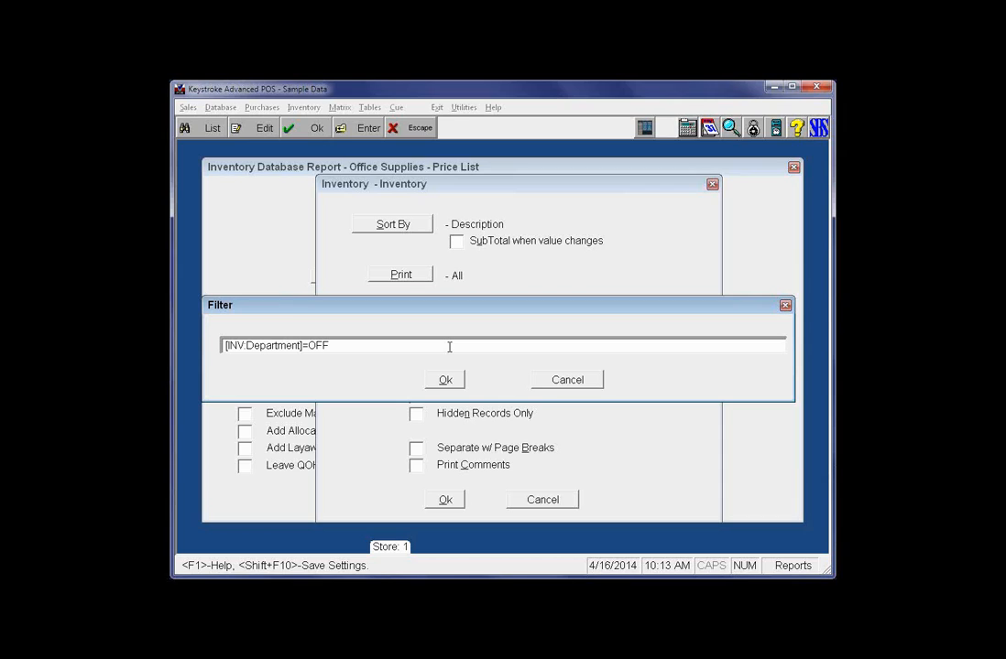
{"action": "type", "text": "and"}
{"action": "key", "text": "BackSpace"}
{"action": "key", "text": "BackSpace"}
{"action": "key", "text": "BackSpace"}
{"action": "key", "text": "BackSpace"}
{"action": "key", "text": "F2"}
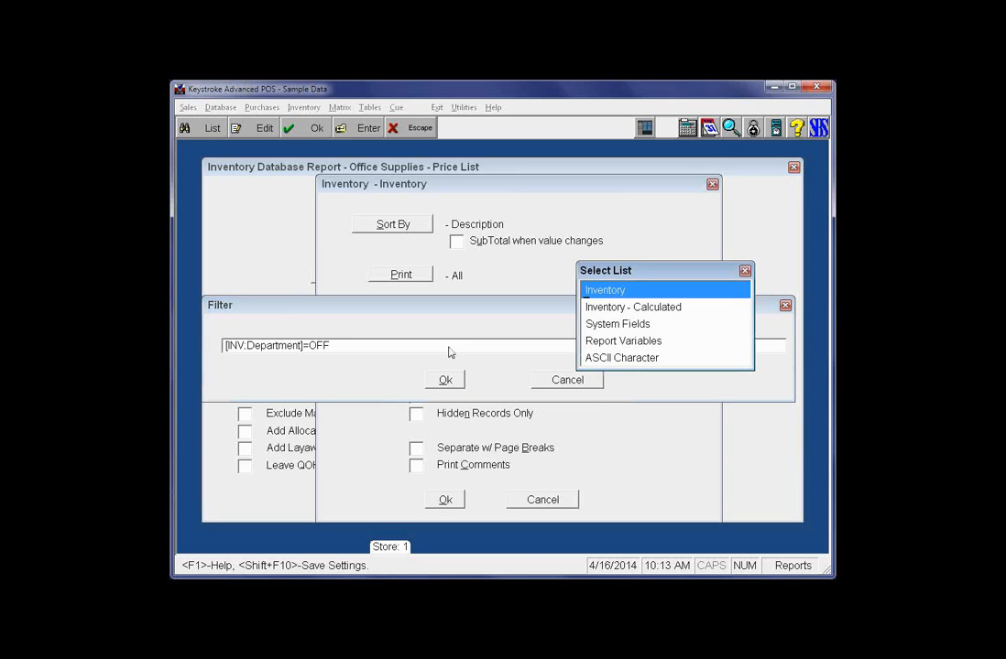
{"action": "key", "text": "Return"}
{"action": "key", "text": "Down"}
{"action": "key", "text": "Down"}
{"action": "key", "text": "Down"}
{"action": "key", "text": "Down"}
{"action": "key", "text": "Down"}
{"action": "key", "text": "Down"}
{"action": "key", "text": "Down"}
{"action": "key", "text": "Down"}
{"action": "key", "text": "Down"}
{"action": "key", "text": "Down"}
{"action": "key", "text": "Down"}
{"action": "key", "text": "Return"}
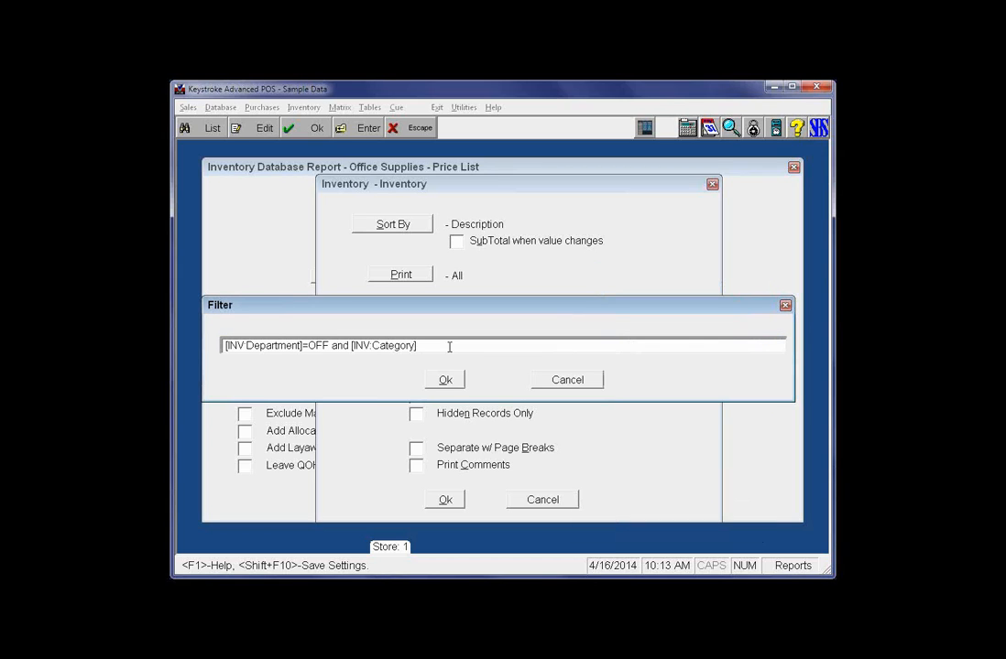
- Complete the filter as [INV:Department]=OFF&&[INV:Category]<>ENVL and accept the inventory settings
{"action": "type", "text": "<>"}
{"action": "key", "text": "Caps_Lock"}
{"action": "type", "text": "ENV"}
{"action": "left_click", "coordinate": [445, 381]}
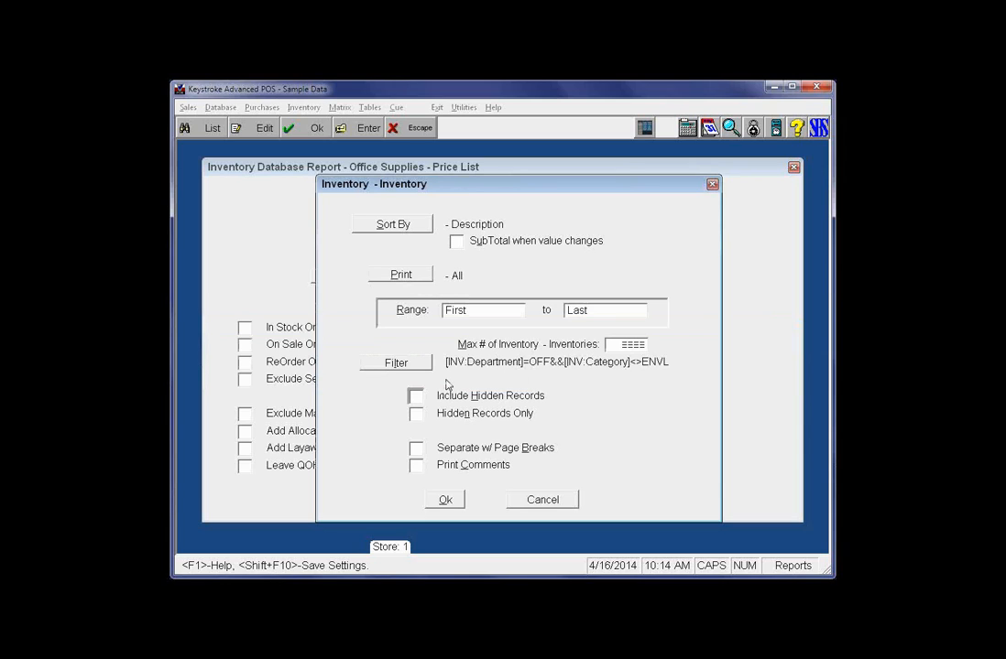
{"action": "left_click", "coordinate": [446, 500]}
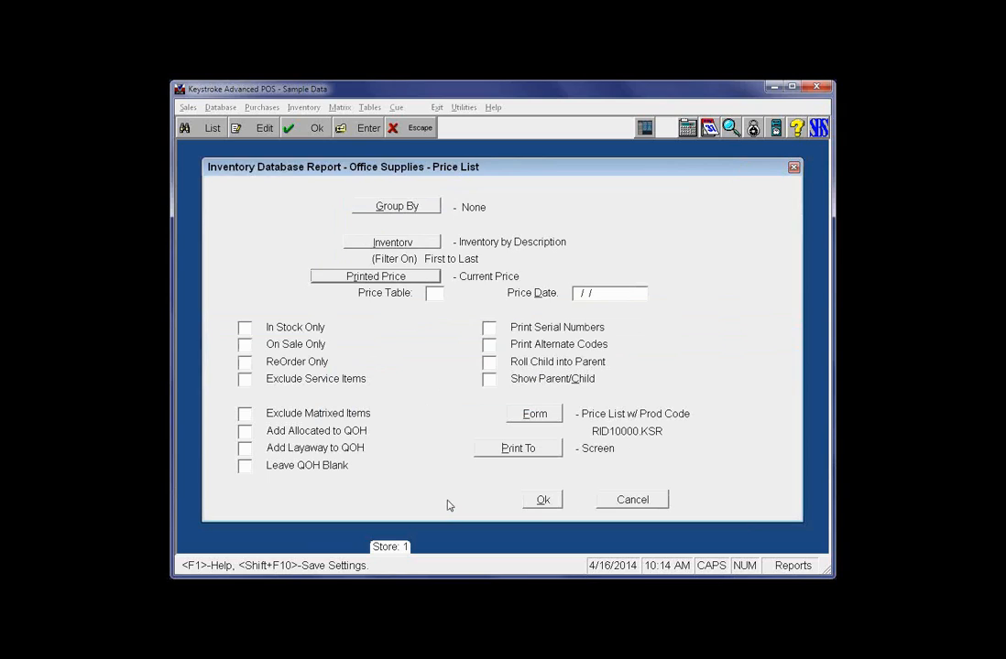
- Save the modified report settings as Office Supplies w/o Envelopes - Prices, shared with all registers, and leave the report
{"action": "key", "text": "shift+F10"}
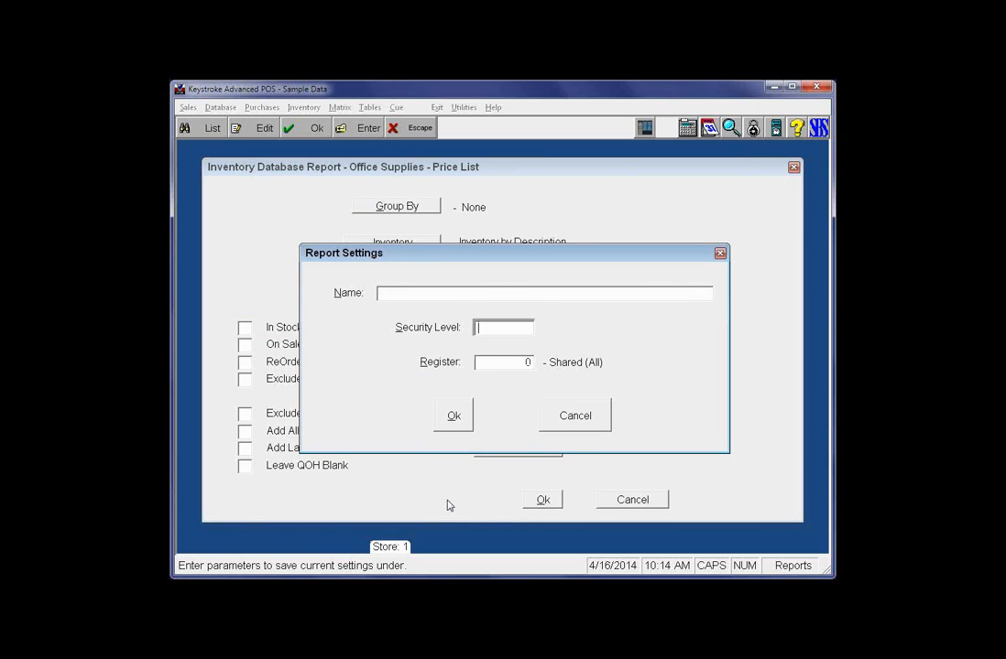
{"action": "key", "text": "ctrl+Left"}
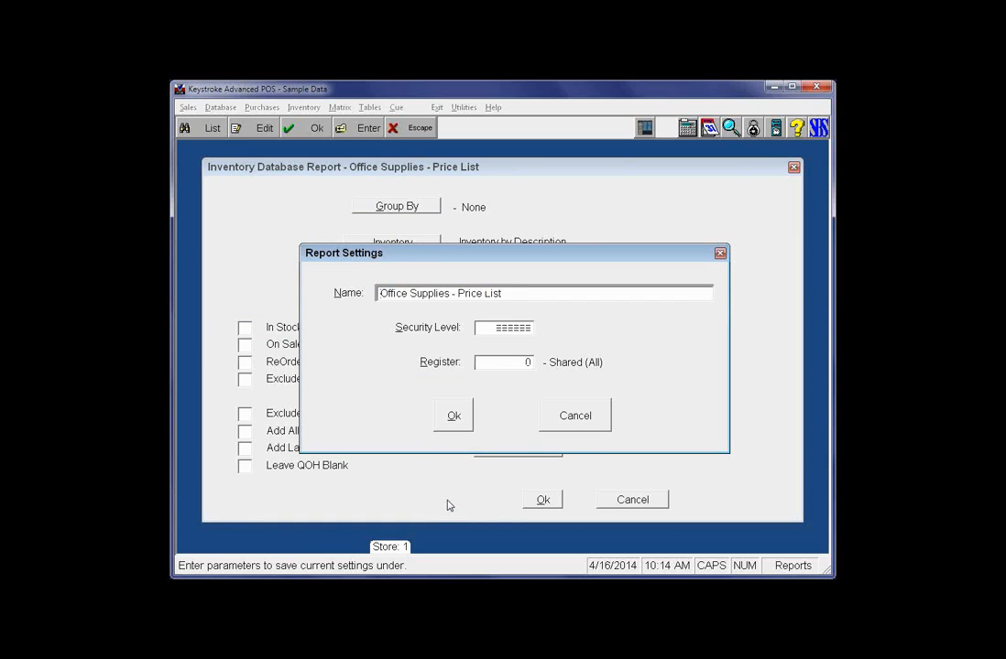
{"action": "key", "text": "ctrl+Right"}
{"action": "type", "text": "W"}
{"action": "key", "text": "BackSpace"}
{"action": "type", "text": "w/o"}
{"action": "type", "text": " Envelope"}
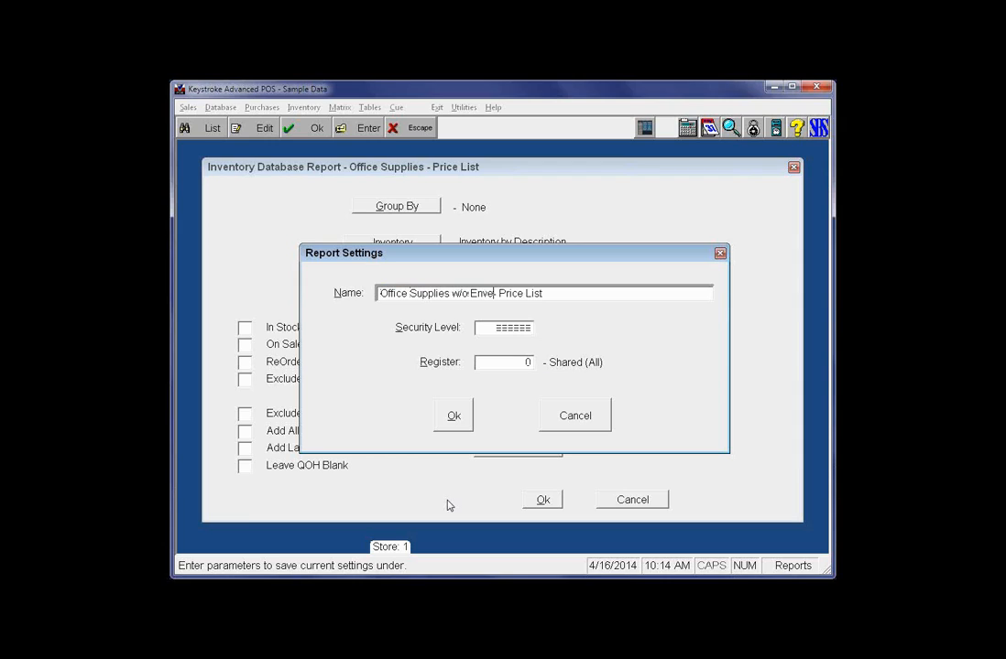
{"action": "type", "text": "s"}
{"action": "key", "text": "BackSpace"}
{"action": "key", "text": "BackSpace"}
{"action": "type", "text": "s"}
{"action": "key", "text": "Tab"}
{"action": "key", "text": "Tab"}
{"action": "key", "text": "Tab"}
{"action": "key", "text": "Return"}
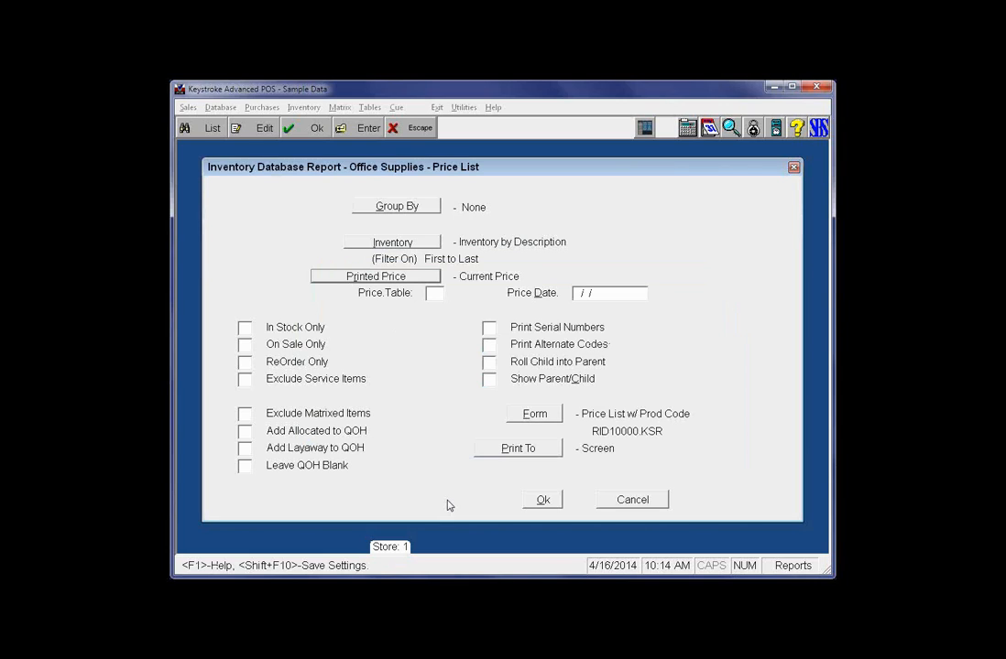
{"action": "key", "text": "Escape"}
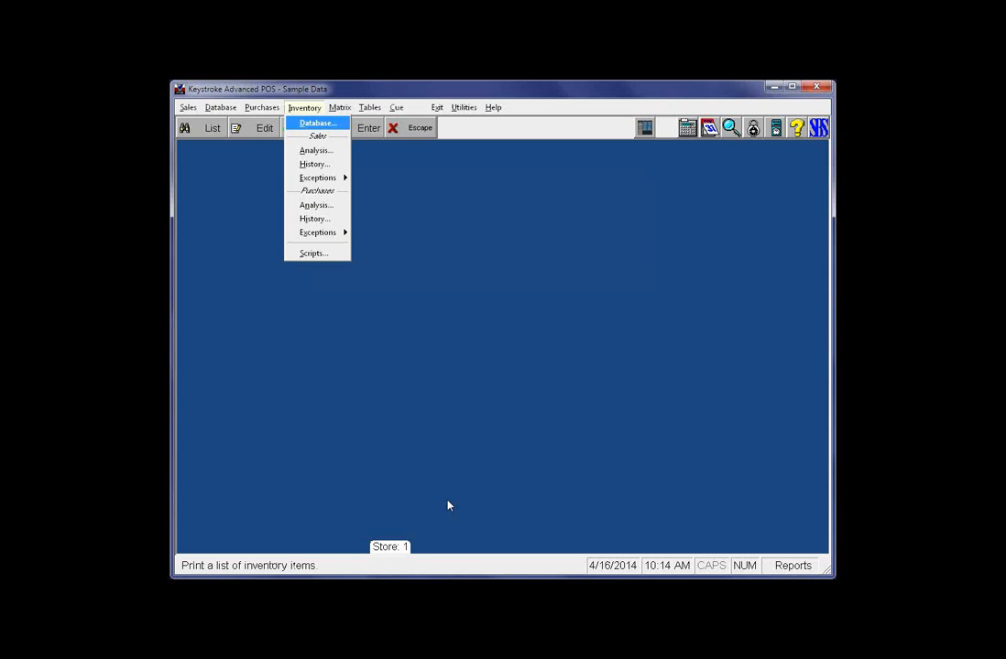
- Run the inventory database report with the shared Office Supplies w/o Envelopes - Prices settings
{"action": "key", "text": "Return"}
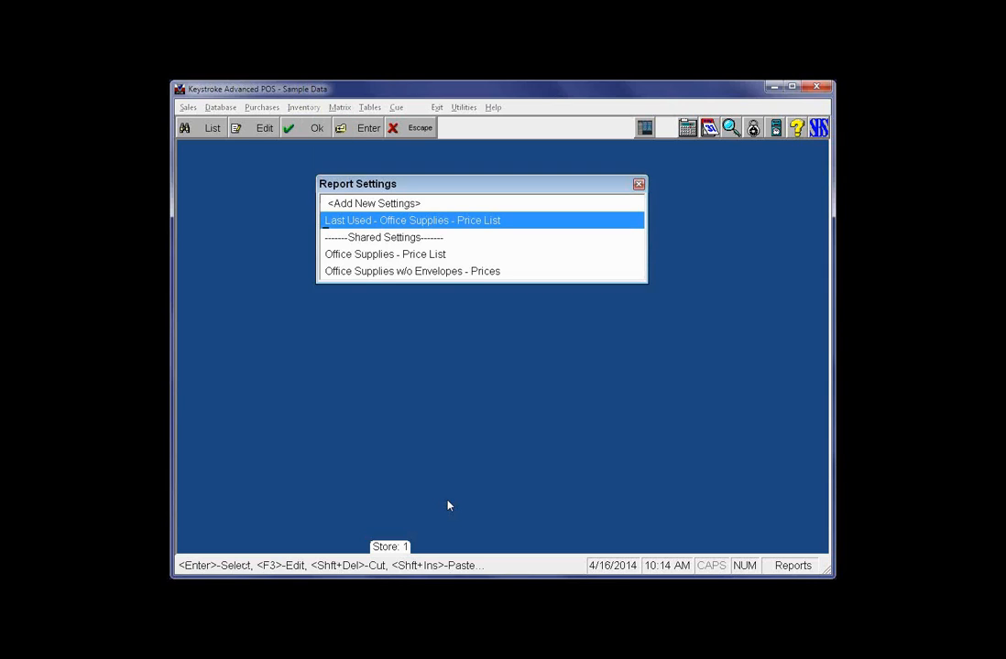
{"action": "key", "text": "Down"}
{"action": "key", "text": "Down"}
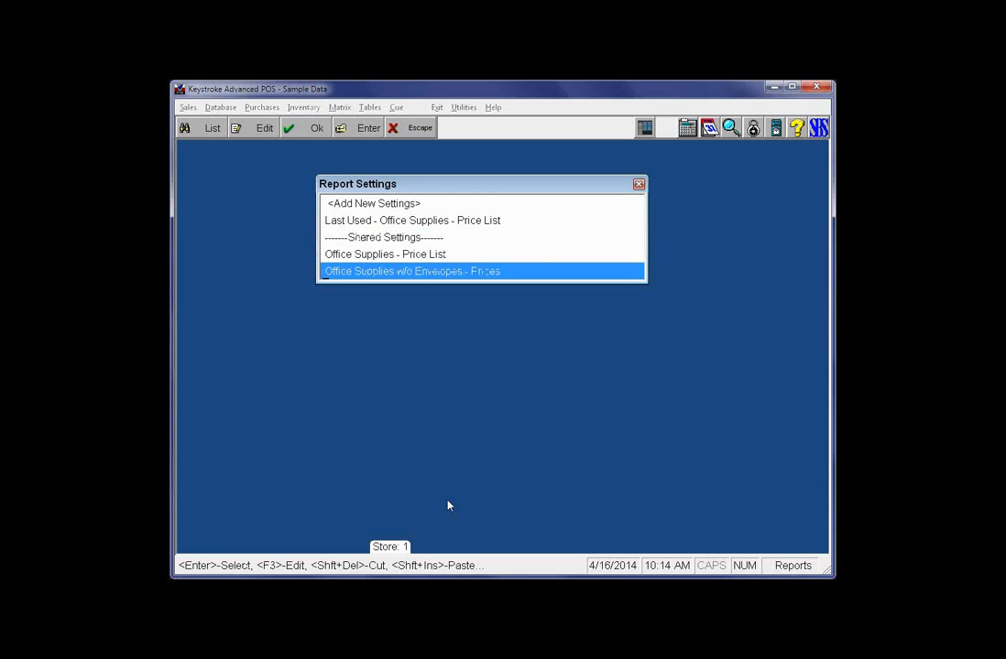
{"action": "key", "text": "Up"}
{"action": "key", "text": "Down"}
{"action": "key", "text": "Return"}
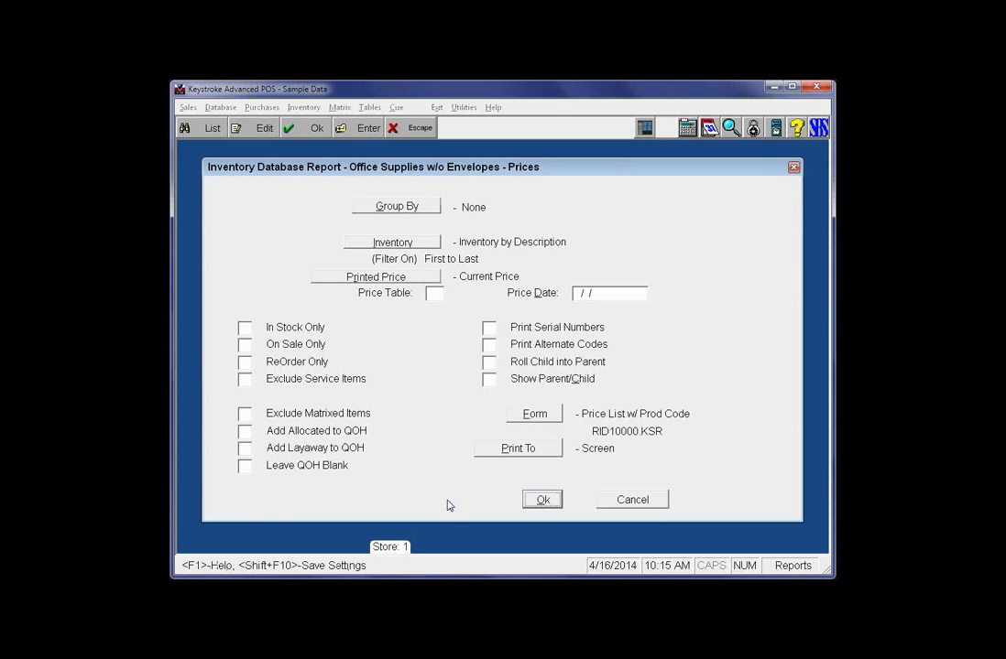
{"action": "key", "text": "Return"}
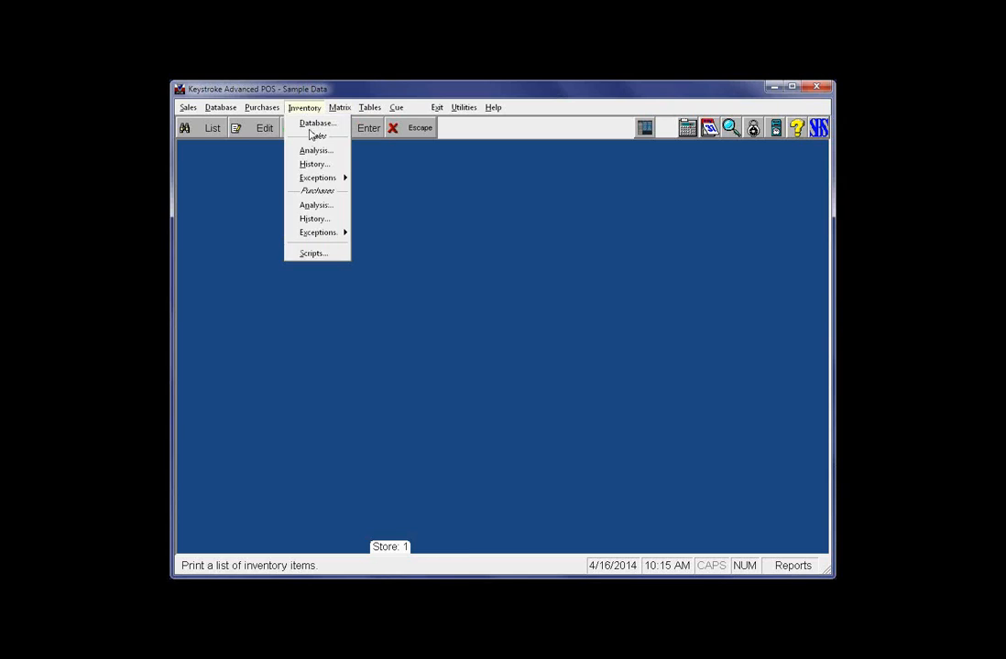
- Run the inventory database report with the shared Office Supplies - Price List settings
{"action": "left_click", "coordinate": [312, 124]}
{"action": "double_click", "coordinate": [355, 257]}
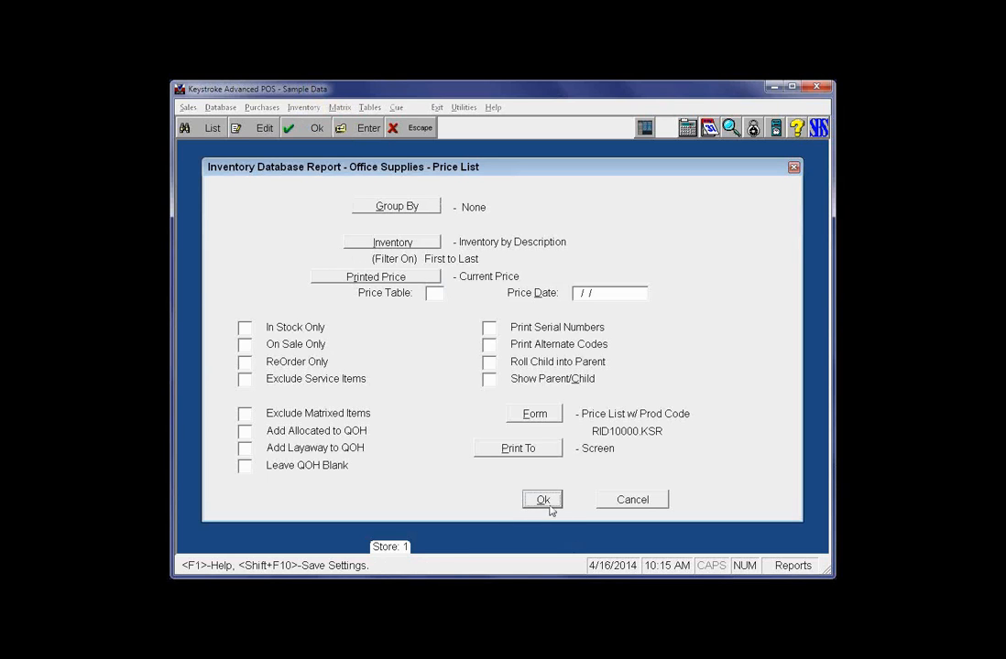
{"action": "left_click", "coordinate": [547, 502]}
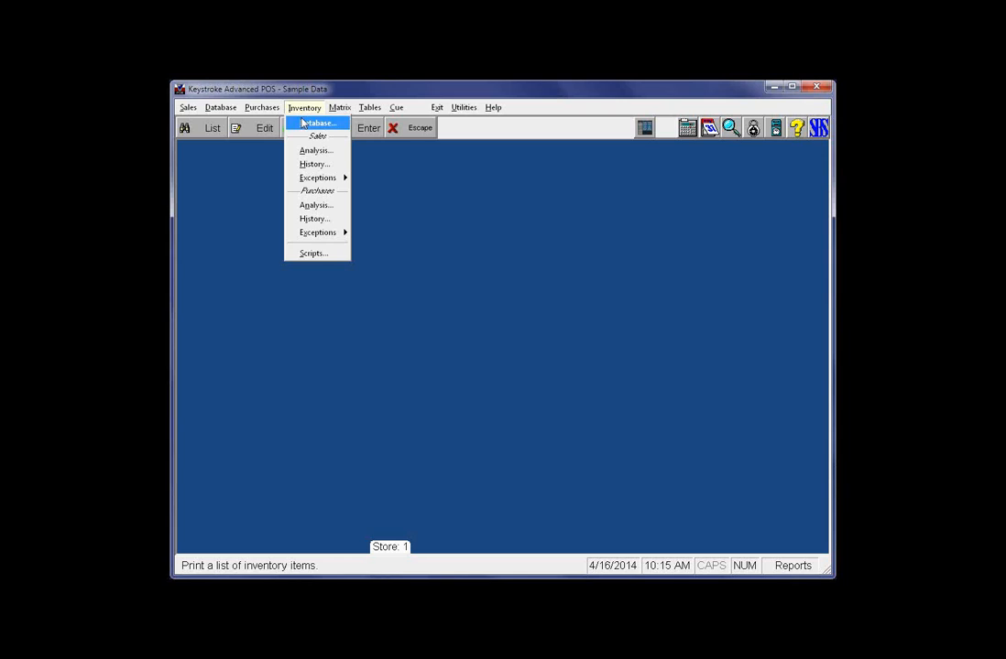
- Reopen the inventory database report and load the shared Office Supplies w/o Envelopes - Prices settings
{"action": "left_click", "coordinate": [304, 122]}
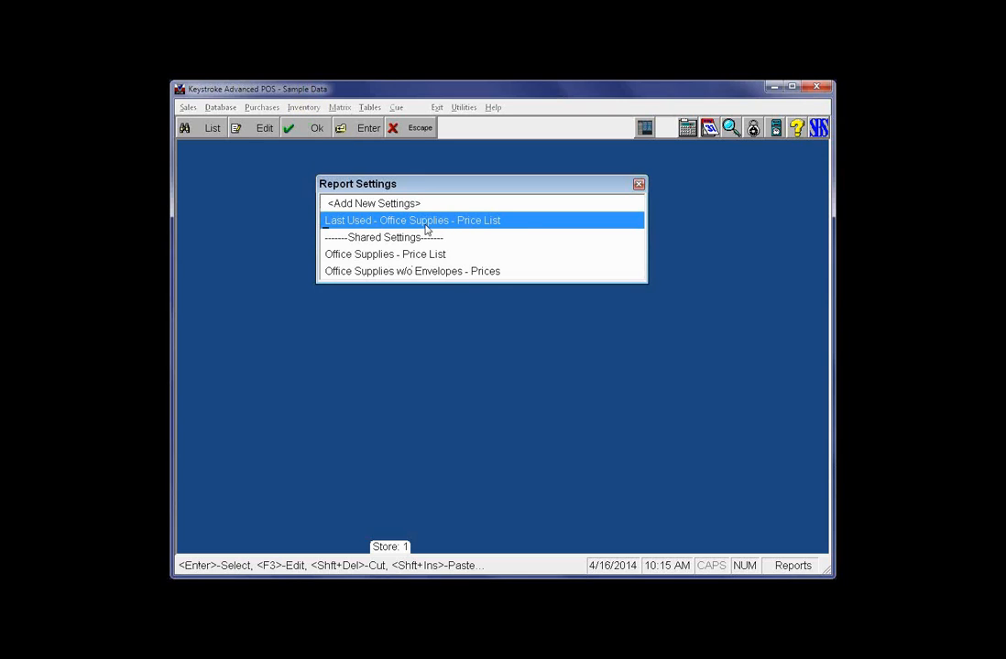
{"action": "left_click", "coordinate": [379, 256]}
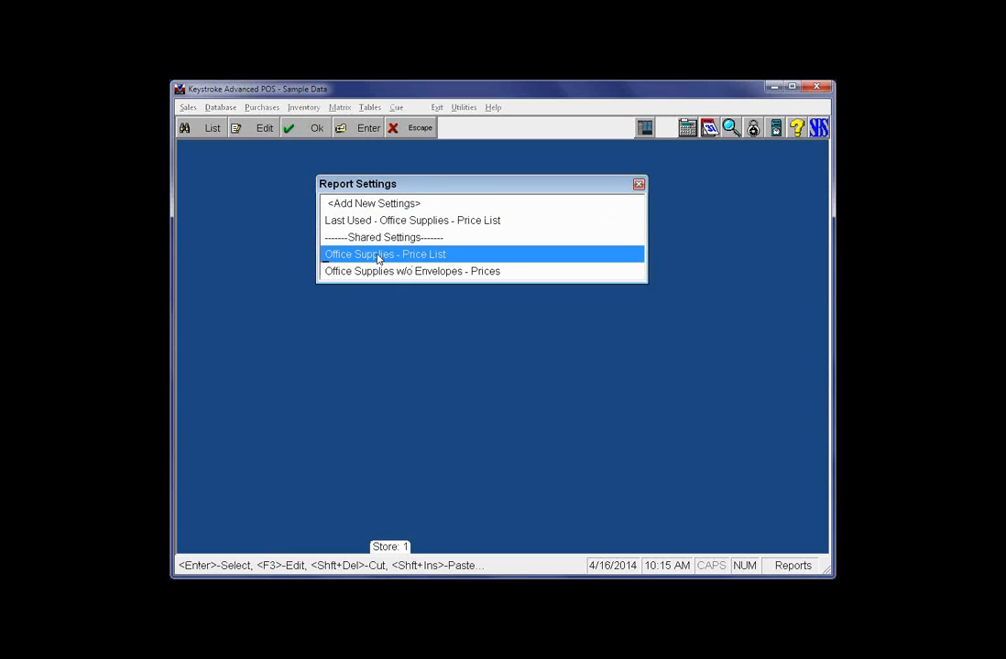
{"action": "double_click", "coordinate": [390, 271]}
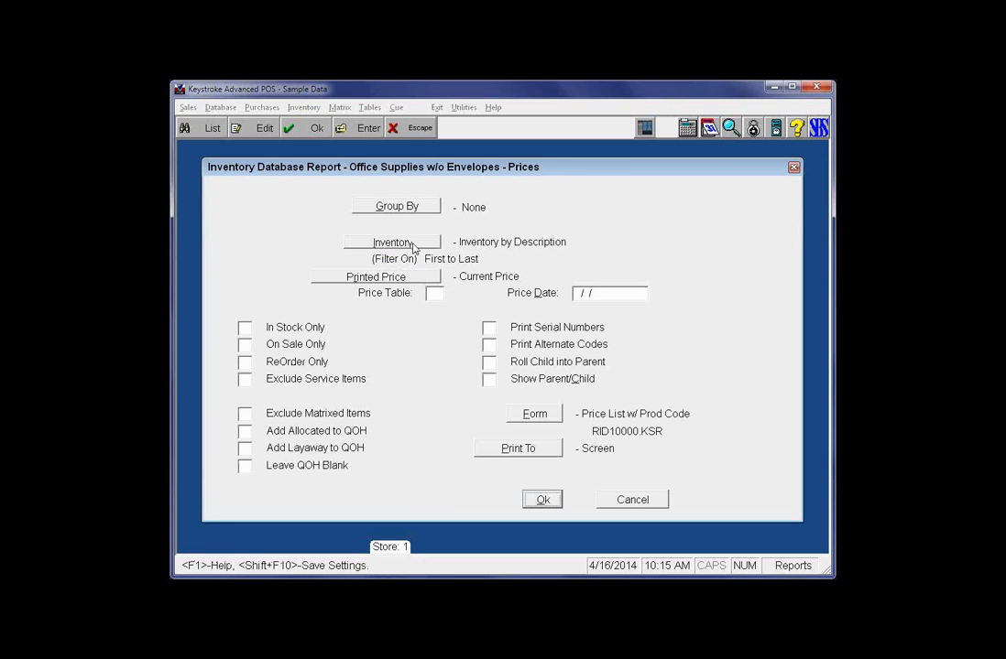
- Remove the [INV:Category]<>ENVL condition from the inventory filter of the Office Supplies w/o Envelopes - Prices report
{"action": "left_click", "coordinate": [411, 245]}
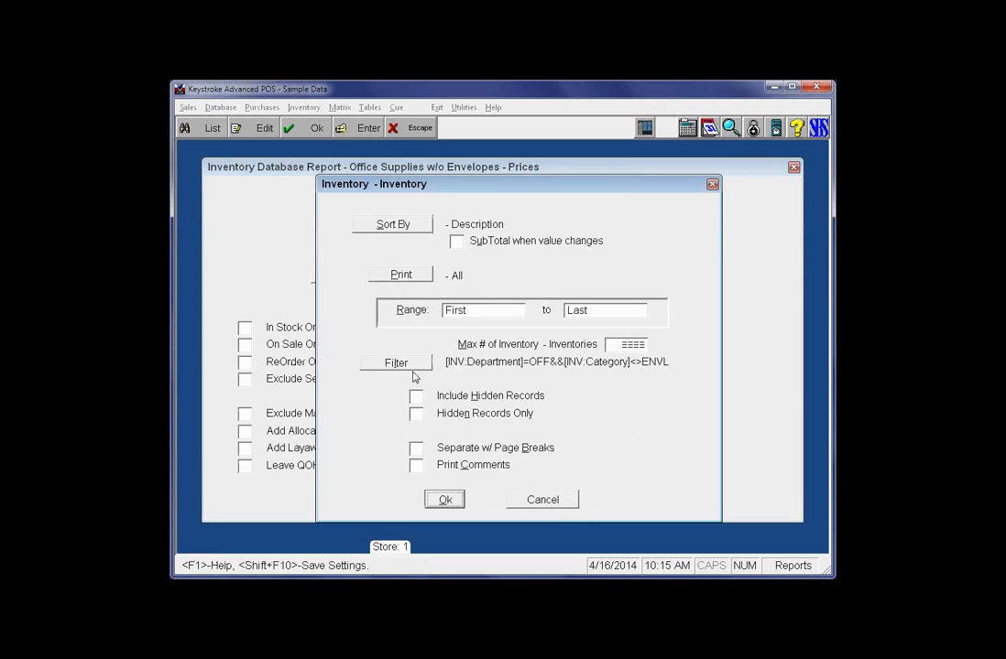
{"action": "left_click", "coordinate": [412, 367]}
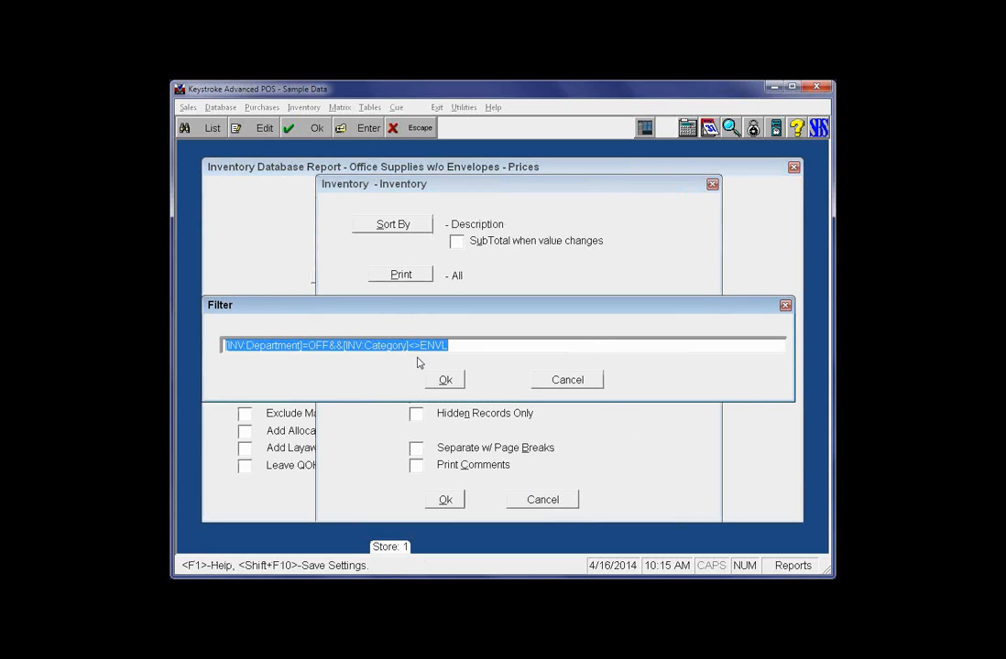
{"action": "left_click", "coordinate": [476, 345]}
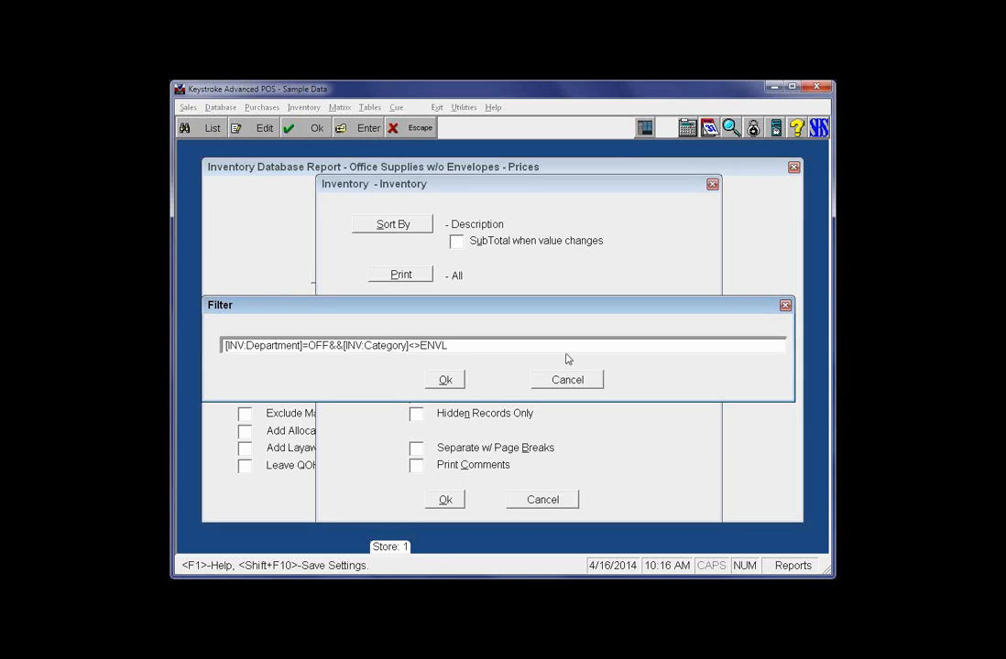
{"action": "key", "text": "BackSpace"}
{"action": "key", "text": "BackSpace"}
{"action": "key", "text": "BackSpace"}
{"action": "key", "text": "BackSpace"}
{"action": "key", "text": "BackSpace"}
{"action": "key", "text": "BackSpace"}
{"action": "key", "text": "BackSpace"}
{"action": "key", "text": "BackSpace"}
{"action": "key", "text": "BackSpace"}
{"action": "key", "text": "BackSpace"}
{"action": "key", "text": "BackSpace"}
{"action": "key", "text": "BackSpace"}
{"action": "key", "text": "BackSpace"}
{"action": "key", "text": "BackSpace"}
{"action": "key", "text": "BackSpace"}
{"action": "key", "text": "BackSpace"}
{"action": "key", "text": "BackSpace"}
{"action": "key", "text": "BackSpace"}
{"action": "key", "text": "BackSpace"}
{"action": "key", "text": "BackSpace"}
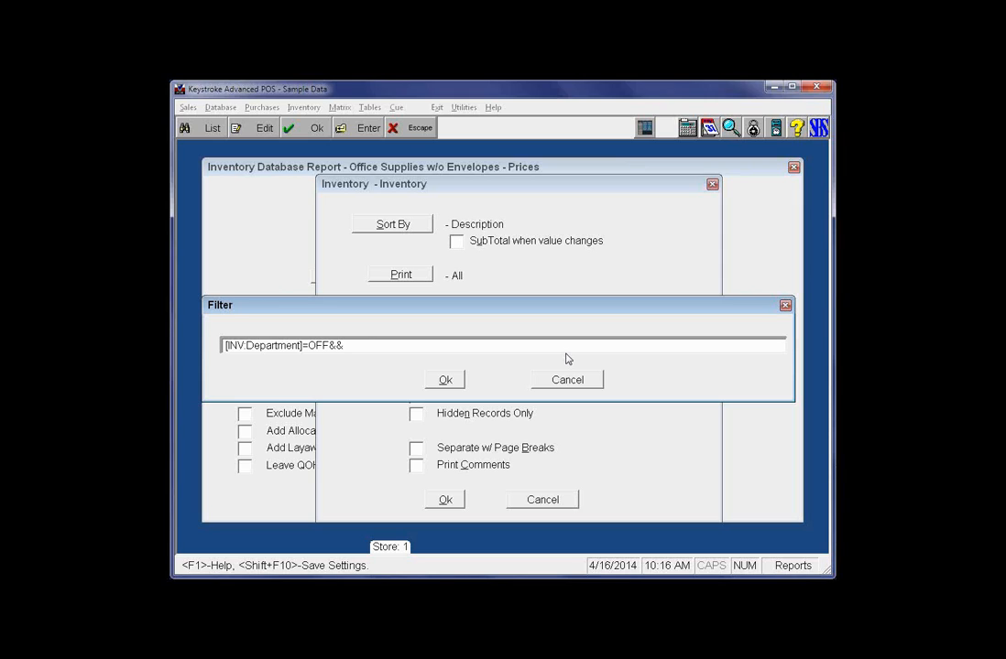
- Set the inventory filter to [INV:Department]=OFF||[INV:Department]=HW and accept the inventory options
{"action": "key", "text": "BackSpace"}
{"action": "key", "text": "BackSpace"}
{"action": "key", "text": "BackSpace"}
{"action": "type", "text": "F"}
{"action": "type", "text": "or"}
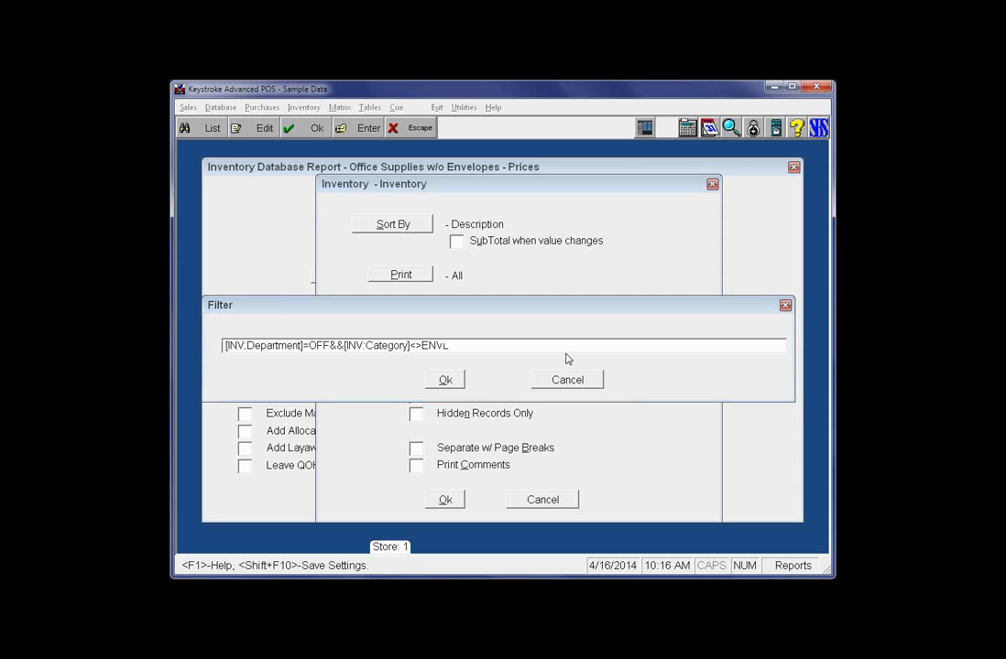
{"action": "key", "text": "F2"}
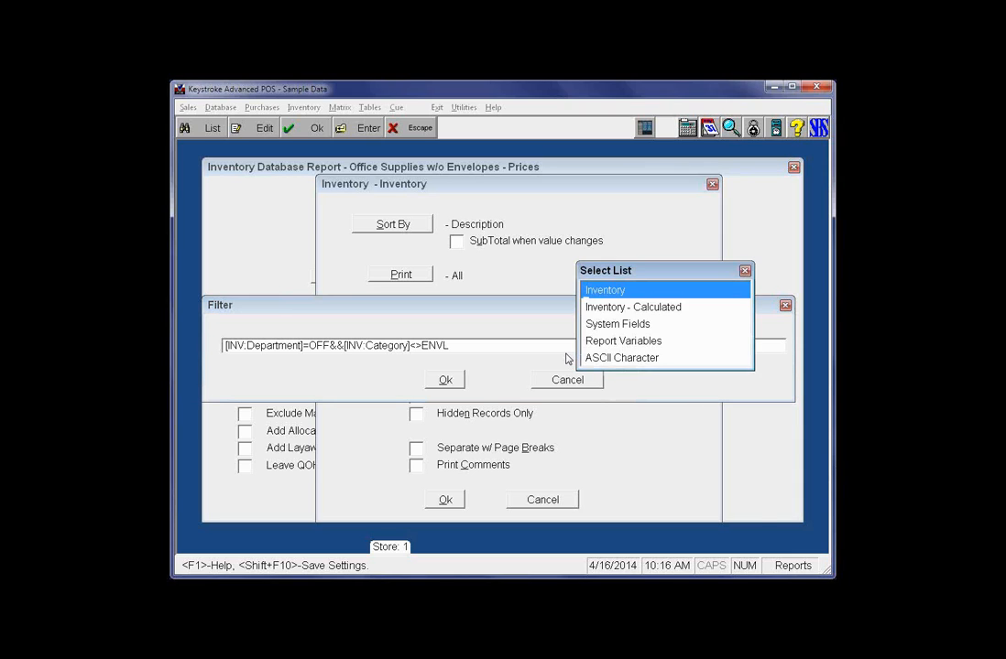
{"action": "key", "text": "Return"}
{"action": "key", "text": "Down"}
{"action": "key", "text": "Down"}
{"action": "key", "text": "Down"}
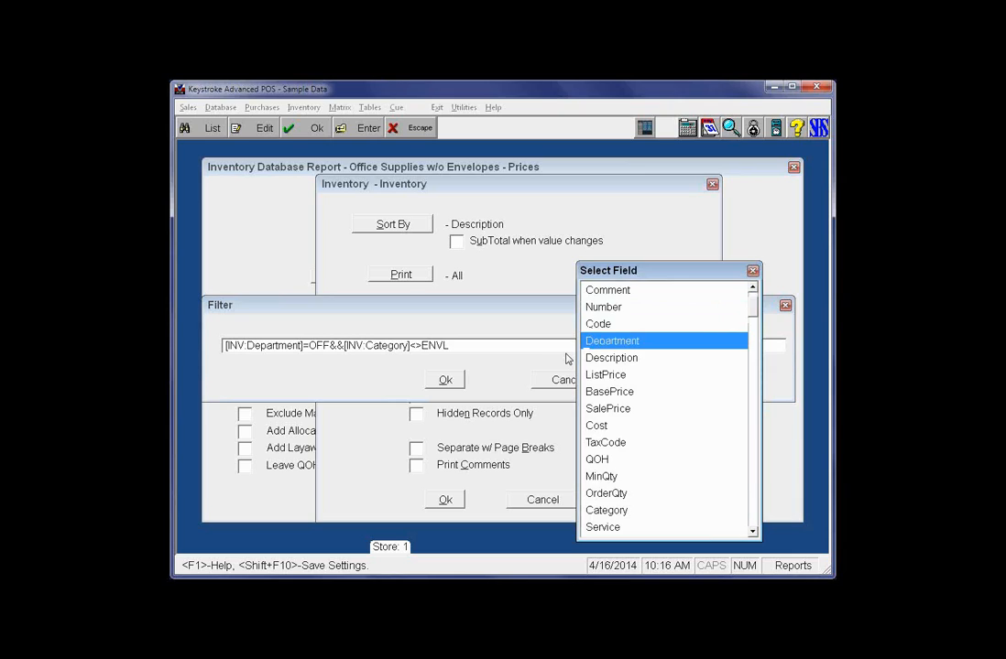
{"action": "key", "text": "Return"}
{"action": "type", "text": "=HW"}
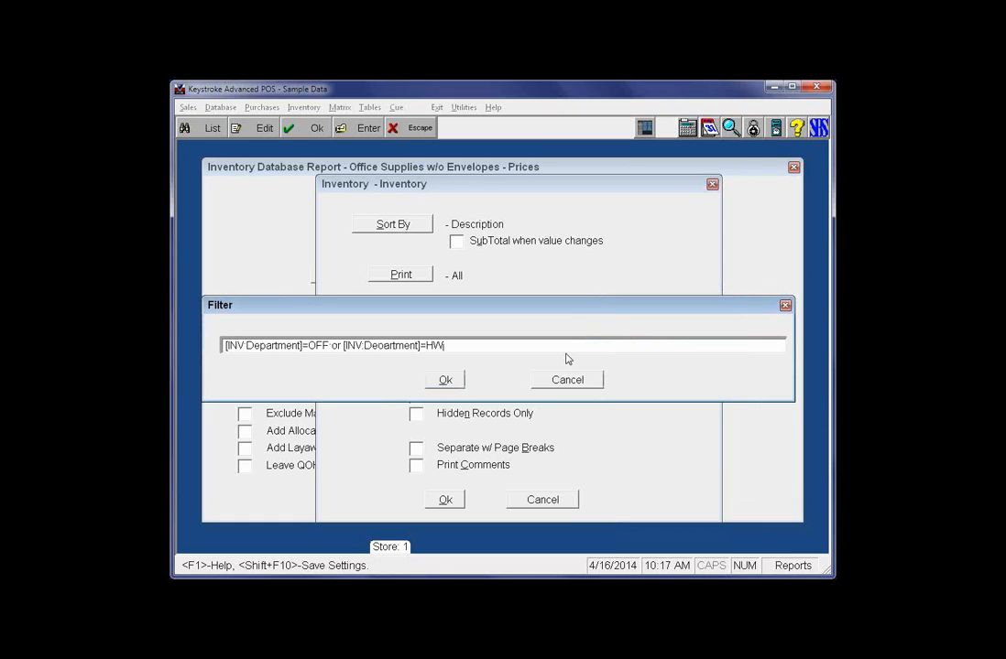
{"action": "left_click", "coordinate": [458, 387]}
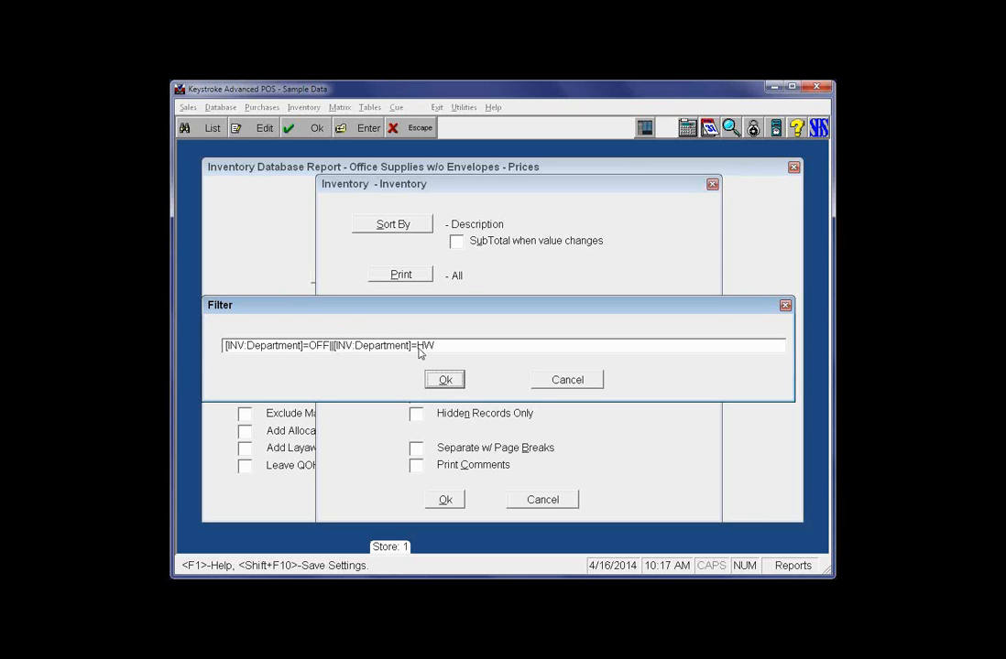
{"action": "left_click", "coordinate": [328, 352]}
{"action": "left_click", "coordinate": [448, 382]}
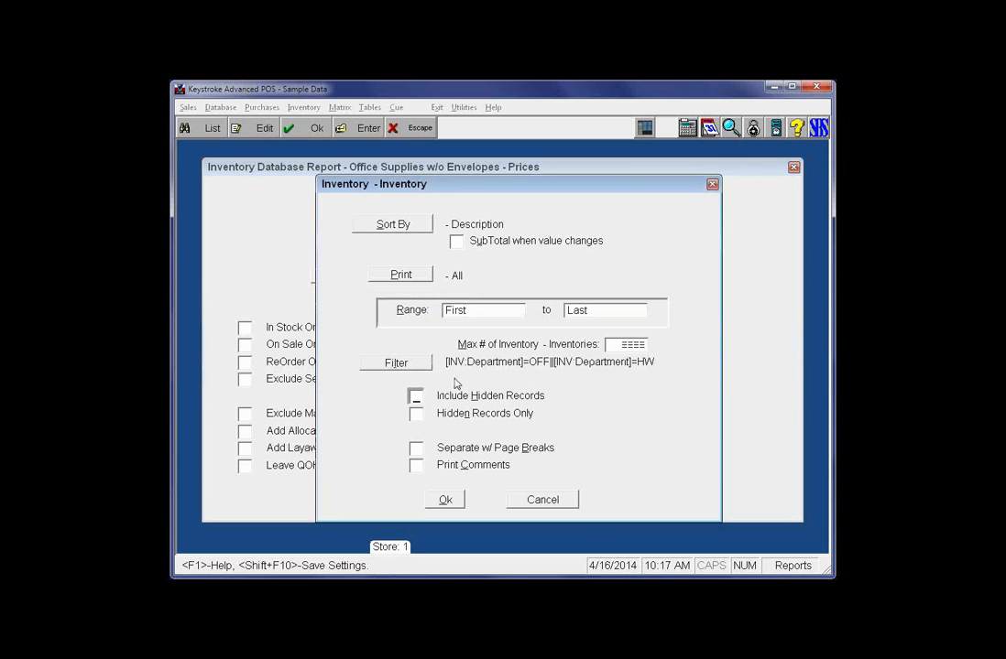
{"action": "left_click", "coordinate": [447, 500]}
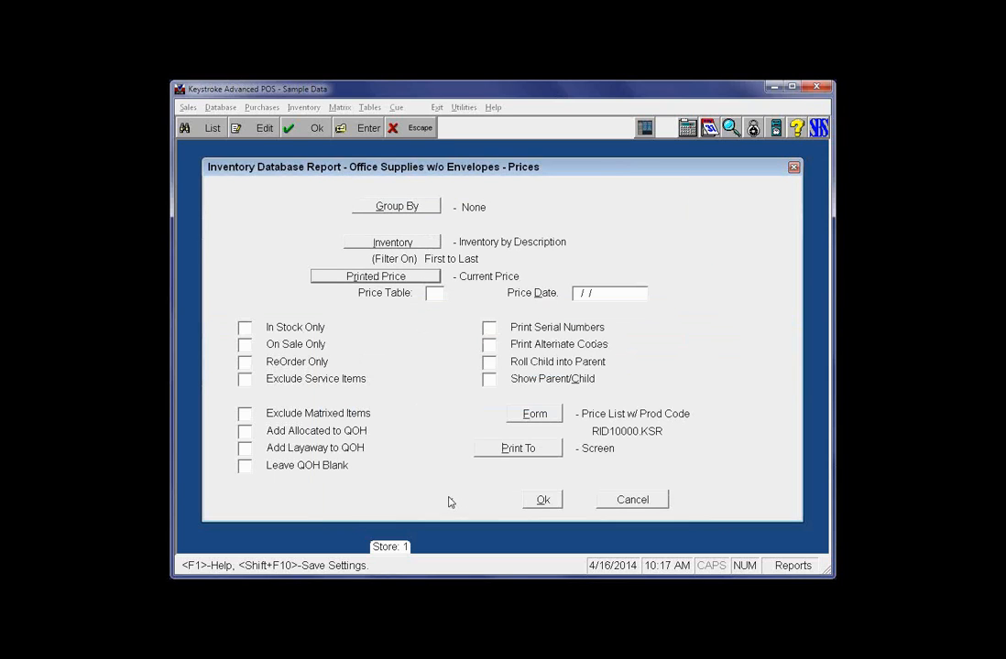
- Save the report settings as Office Supplies and Hardware, shared with all registers, and run the report to the screen
{"action": "key", "text": "shift+F10"}
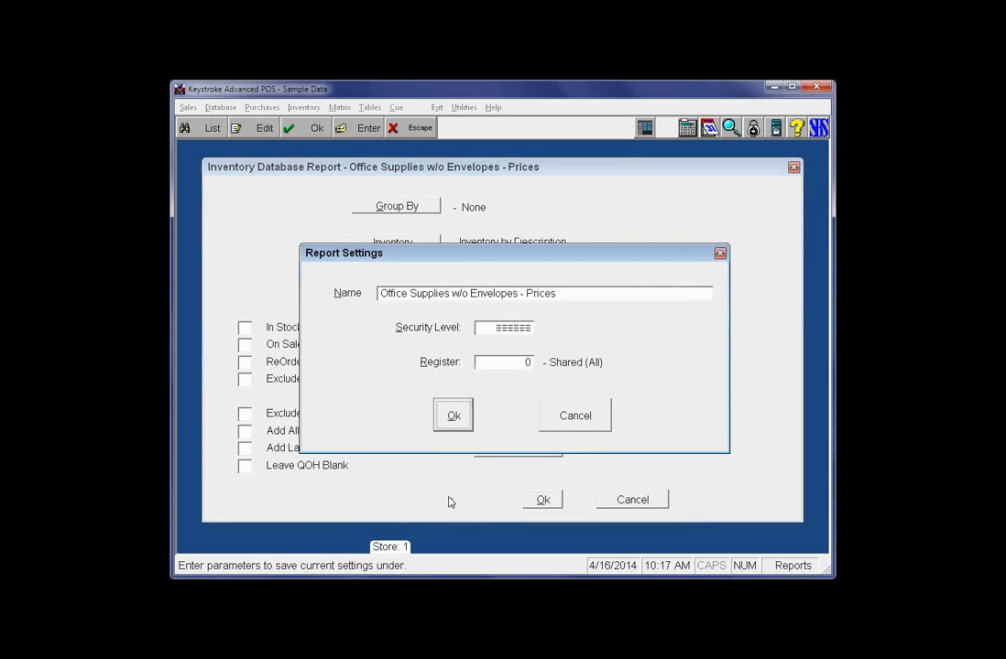
{"action": "key", "text": "Home"}
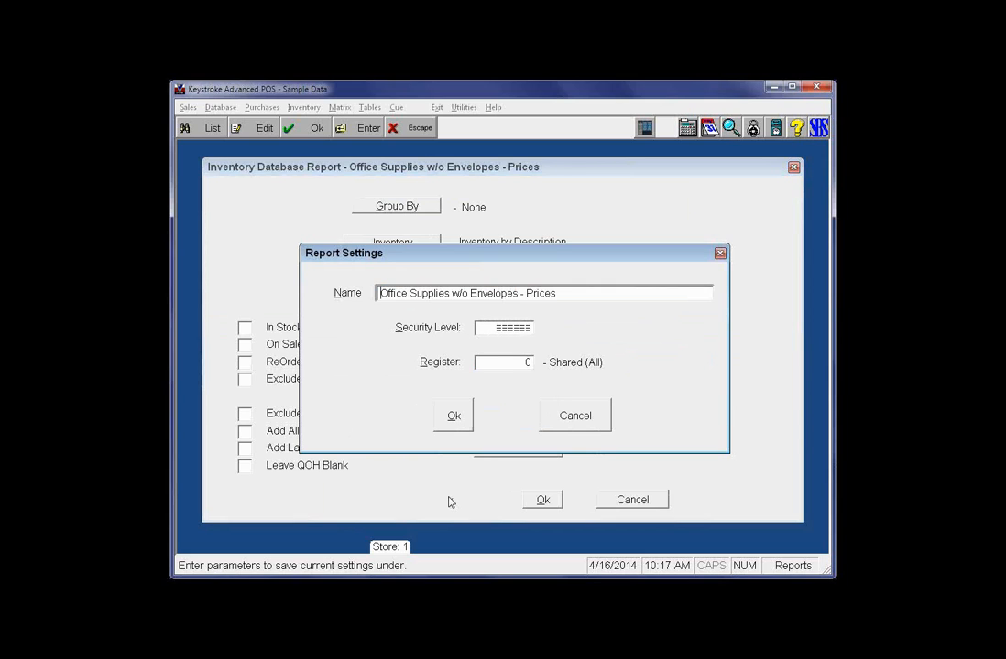
{"action": "key", "text": "End"}
{"action": "key", "text": "ctrl+shift+Left"}
{"action": "key", "text": "ctrl+shift+Left"}
{"action": "key", "text": "ctrl+shift+Left"}
{"action": "key", "text": "ctrl+shift+Left"}
{"action": "key", "text": "Delete"}
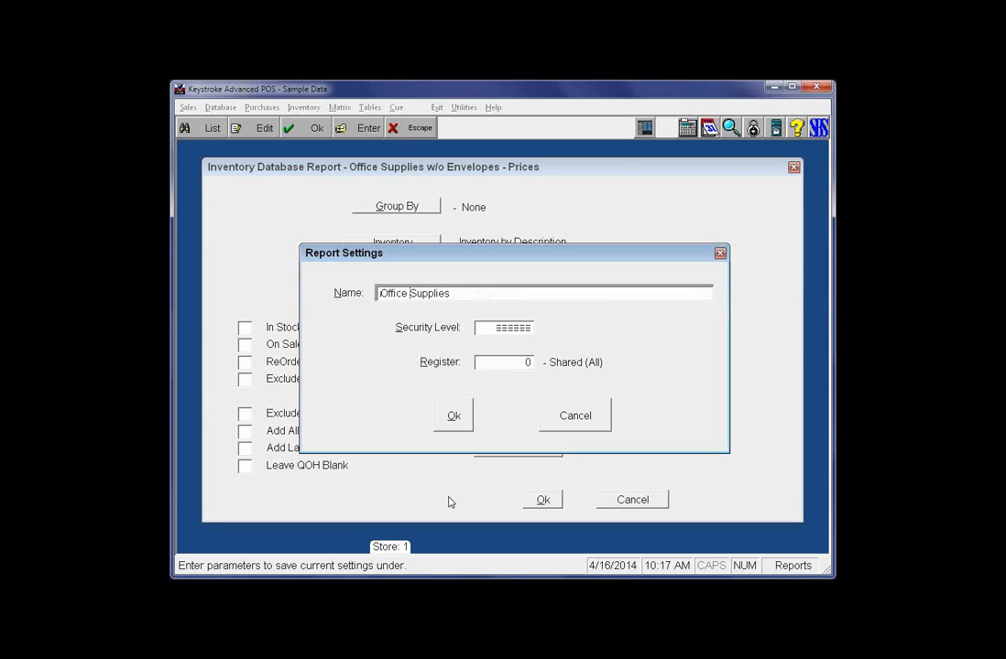
{"action": "type", "text": "and Hardware"}
{"action": "key", "text": "BackSpace"}
{"action": "key", "text": "Tab"}
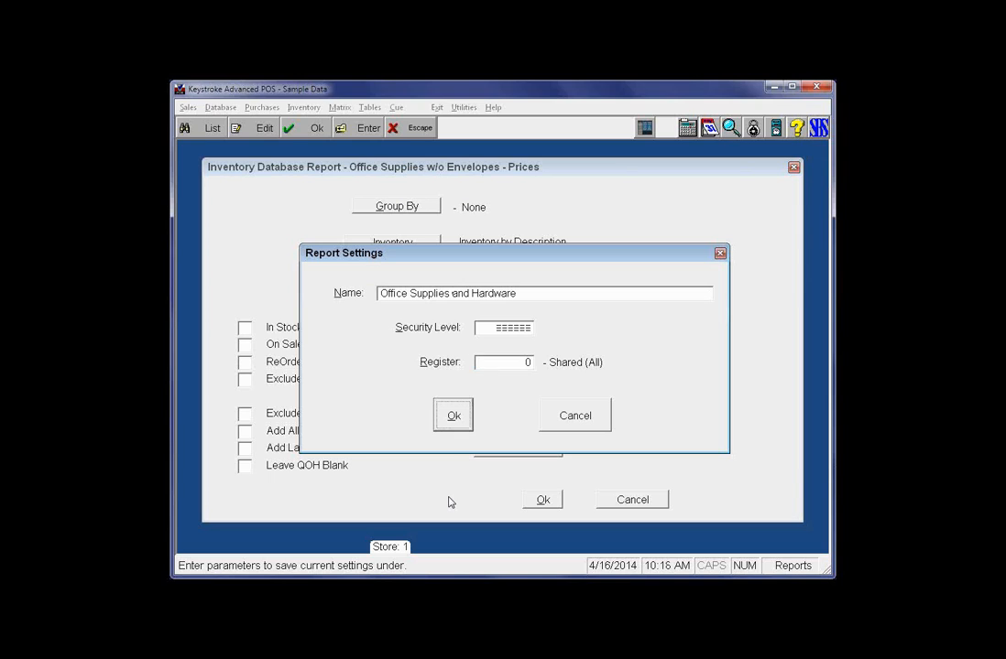
{"action": "key", "text": "Return"}
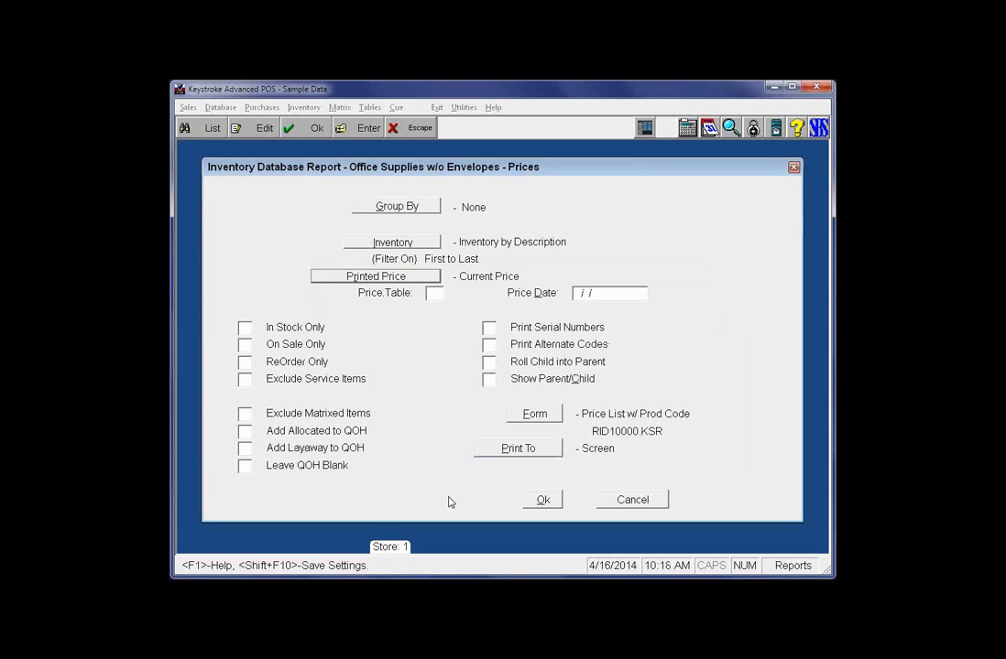
{"action": "left_click", "coordinate": [543, 500]}
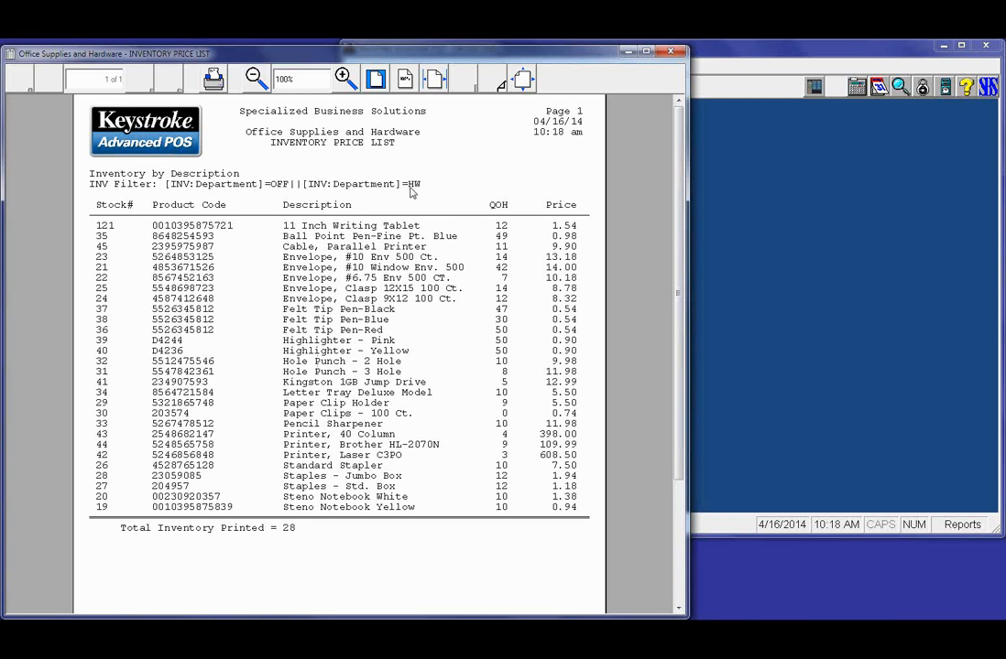
{"action": "left_click", "coordinate": [670, 53]}
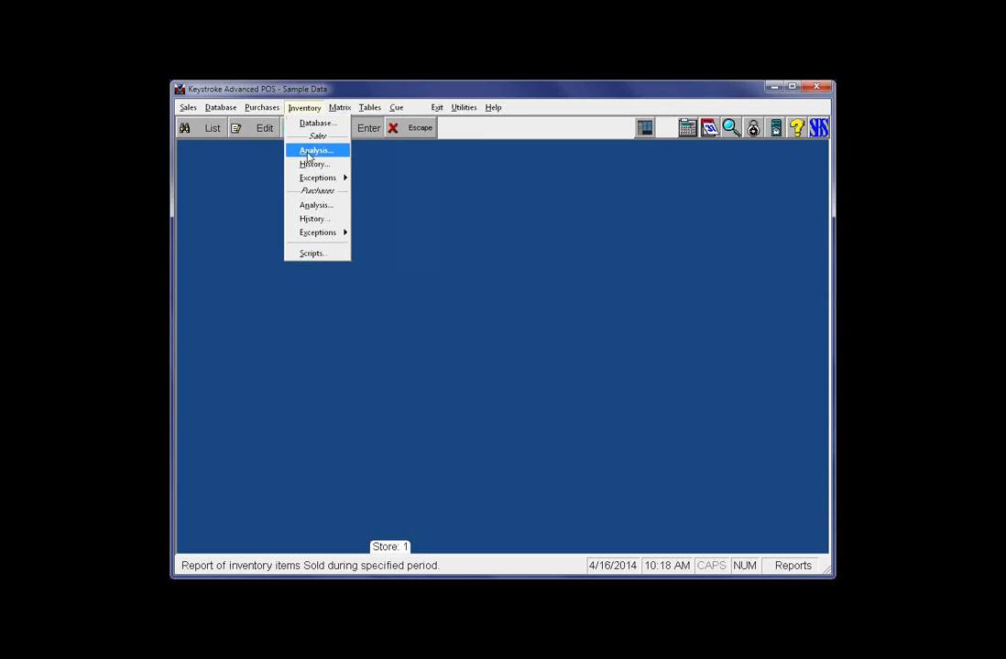
- Load the Inventory Sales Analysis report settings and open the Cost and Profit report form for editing
{"action": "left_click", "coordinate": [308, 156]}
{"action": "double_click", "coordinate": [361, 286]}
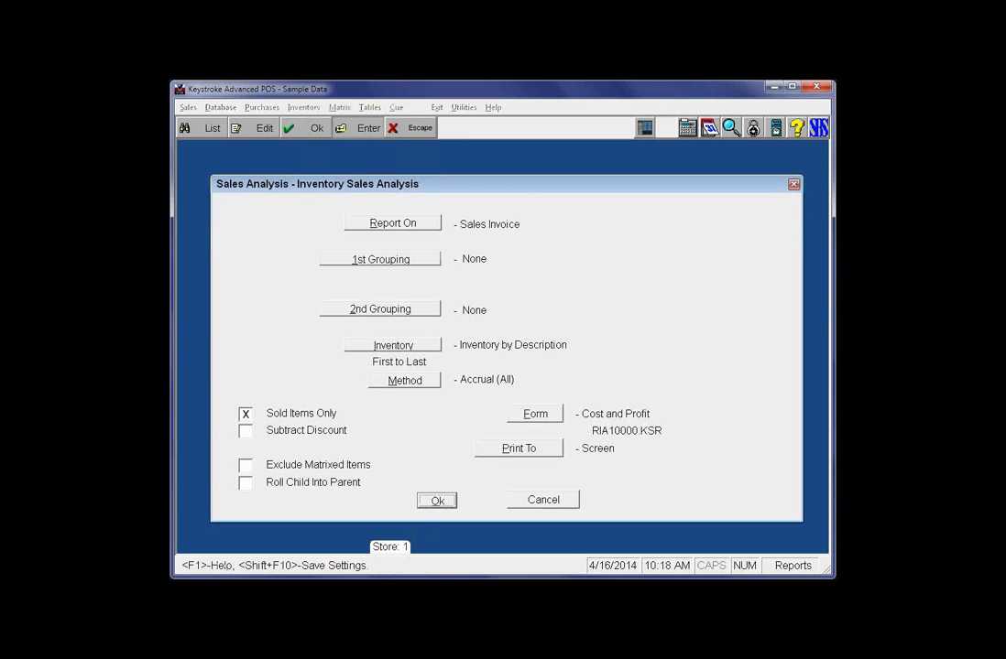
{"action": "left_click", "coordinate": [535, 415]}
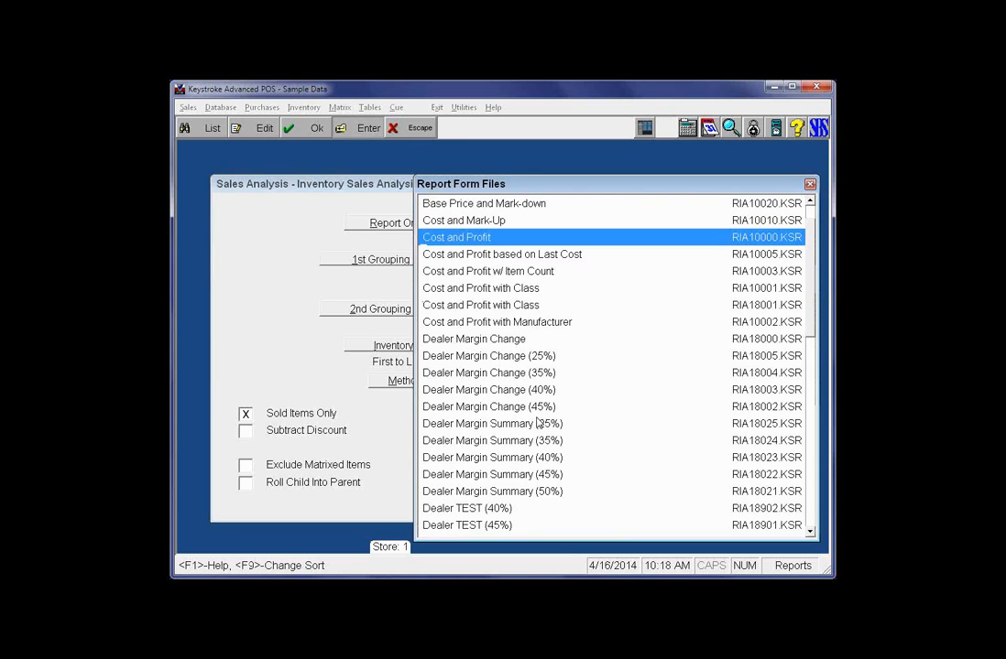
{"action": "key", "text": "Return"}
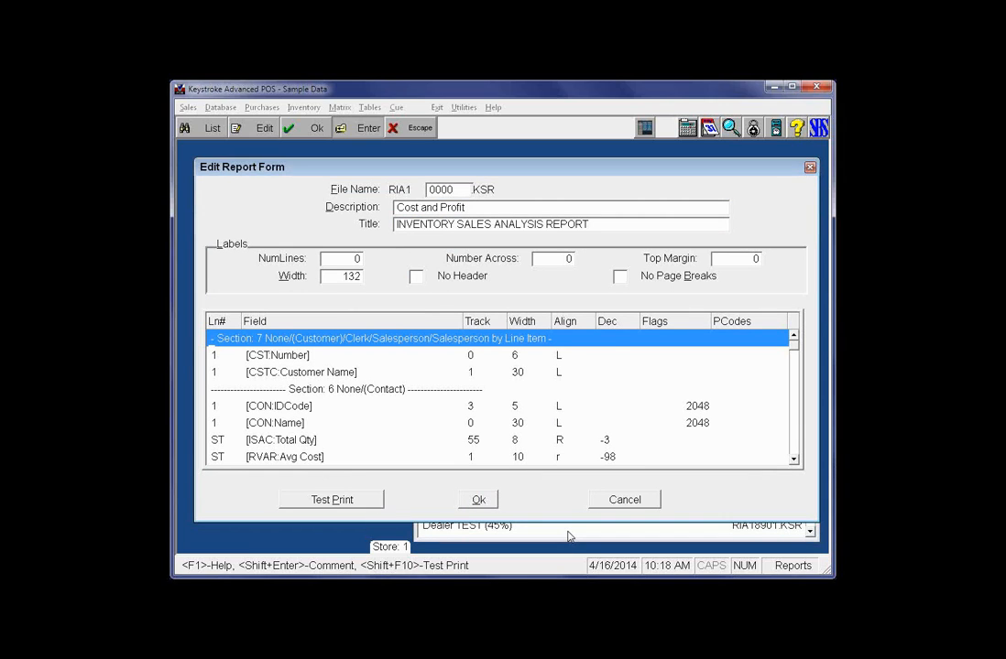
- Examine the Cost and Profit form's variables and the [RVAR:PercProfit] field, and leave the form without editing it
{"action": "key", "text": "Page_Down"}
{"action": "key", "text": "Page_Down"}
{"action": "key", "text": "Page_Down"}
{"action": "key", "text": "Page_Down"}
{"action": "key", "text": "Page_Down"}
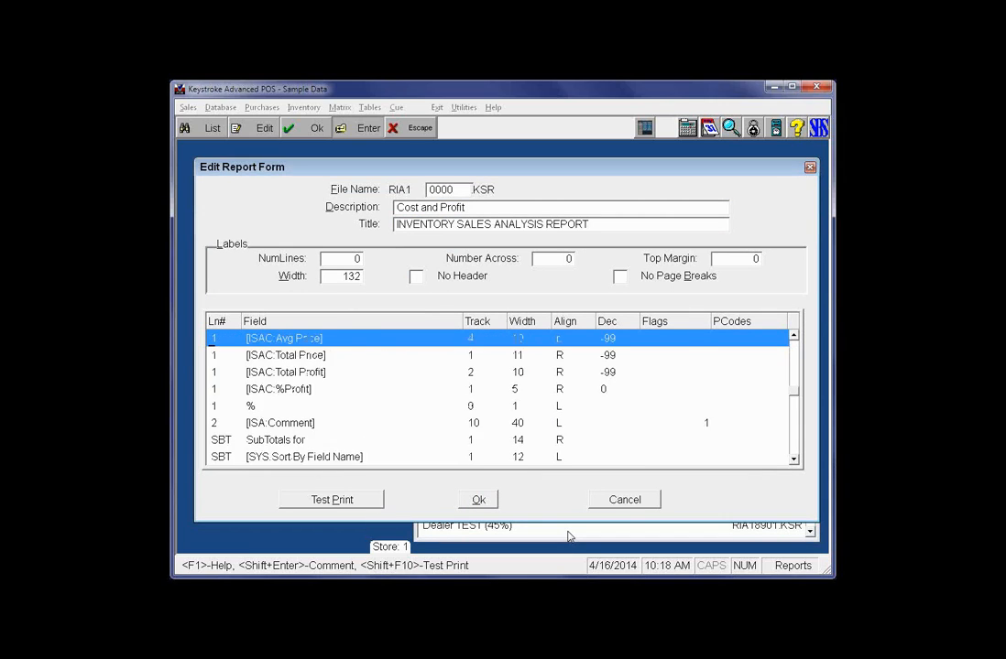
{"action": "key", "text": "Up"}
{"action": "key", "text": "Up"}
{"action": "key", "text": "Up"}
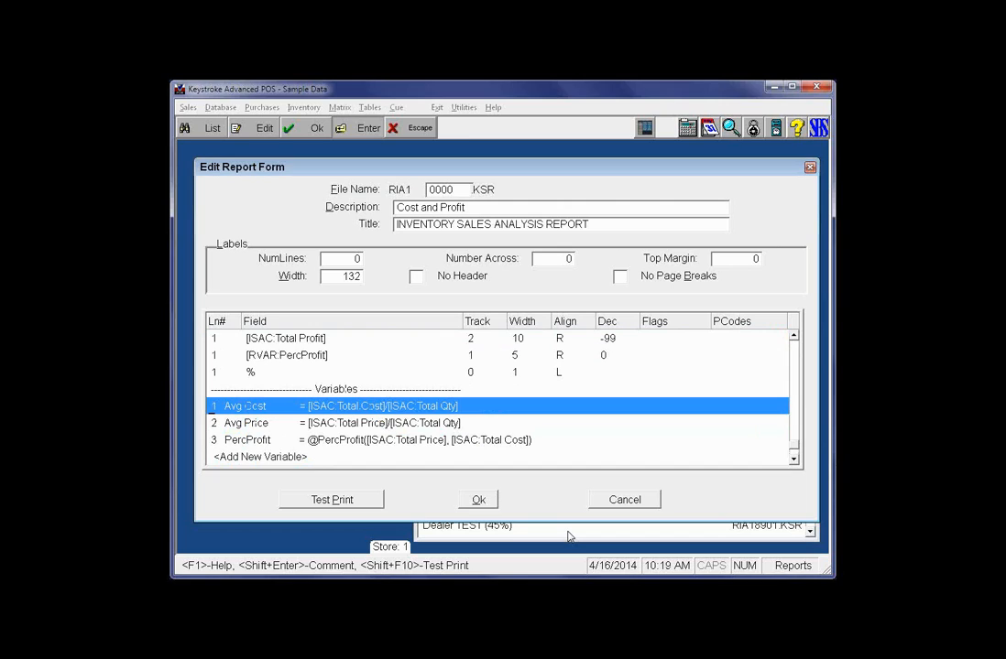
{"action": "key", "text": "Down"}
{"action": "key", "text": "Down"}
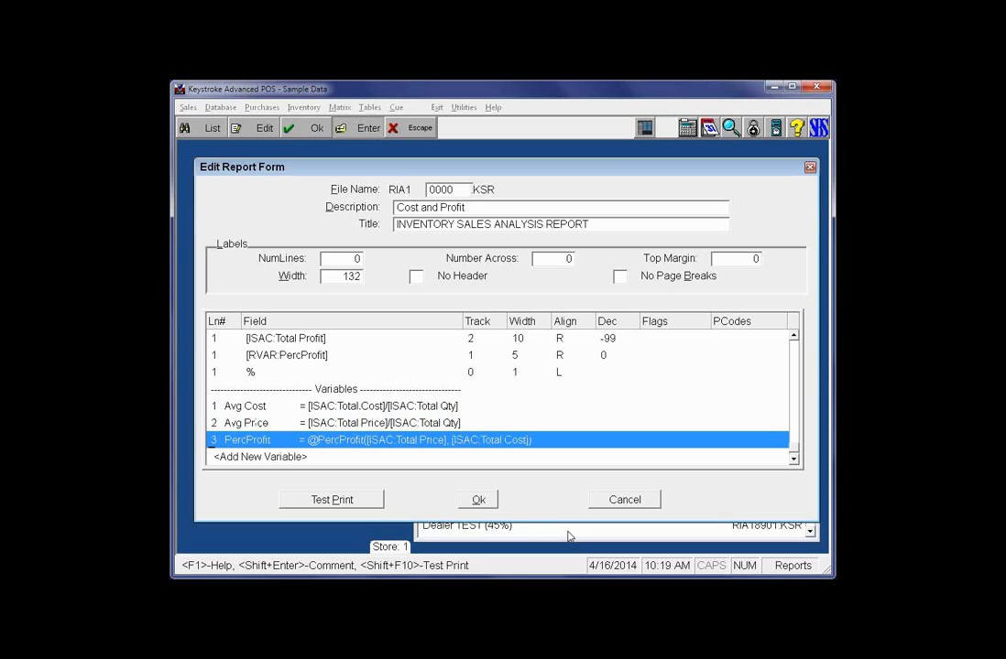
{"action": "key", "text": "Up"}
{"action": "key", "text": "Up"}
{"action": "key", "text": "Up"}
{"action": "key", "text": "Up"}
{"action": "key", "text": "Up"}
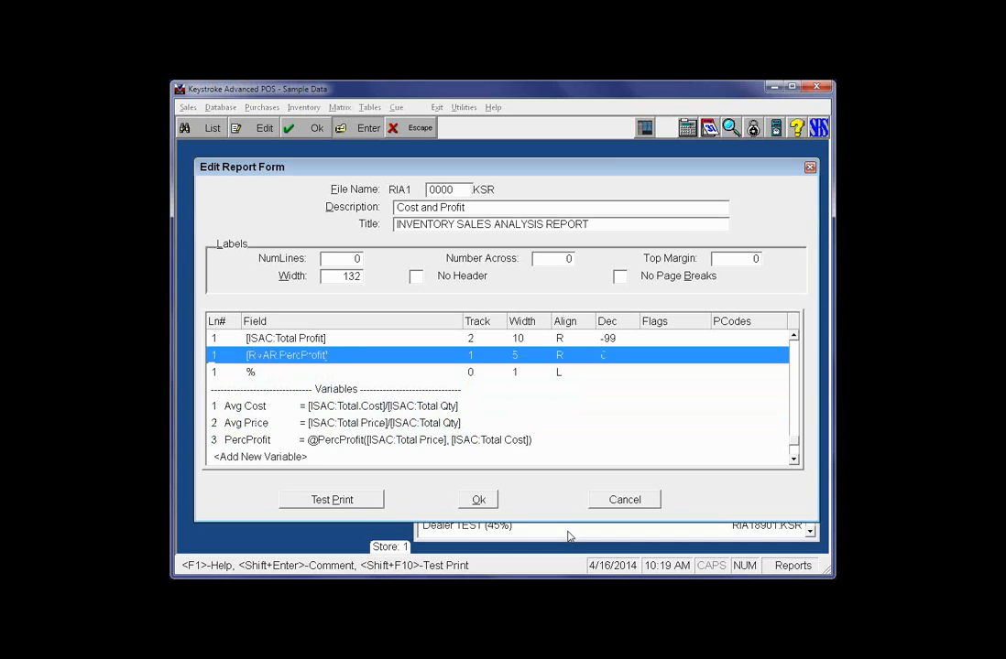
{"action": "key", "text": "Down"}
{"action": "key", "text": "Down"}
{"action": "key", "text": "Down"}
{"action": "key", "text": "Down"}
{"action": "key", "text": "Down"}
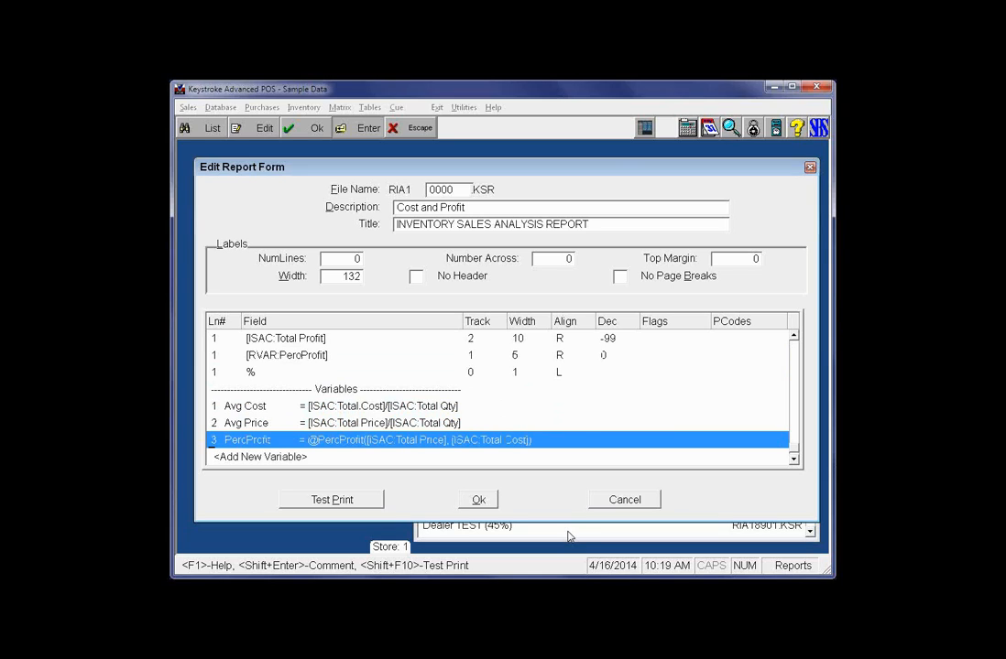
{"action": "left_click", "coordinate": [623, 499]}
{"action": "key", "text": "Return"}
{"action": "key", "text": "Tab"}
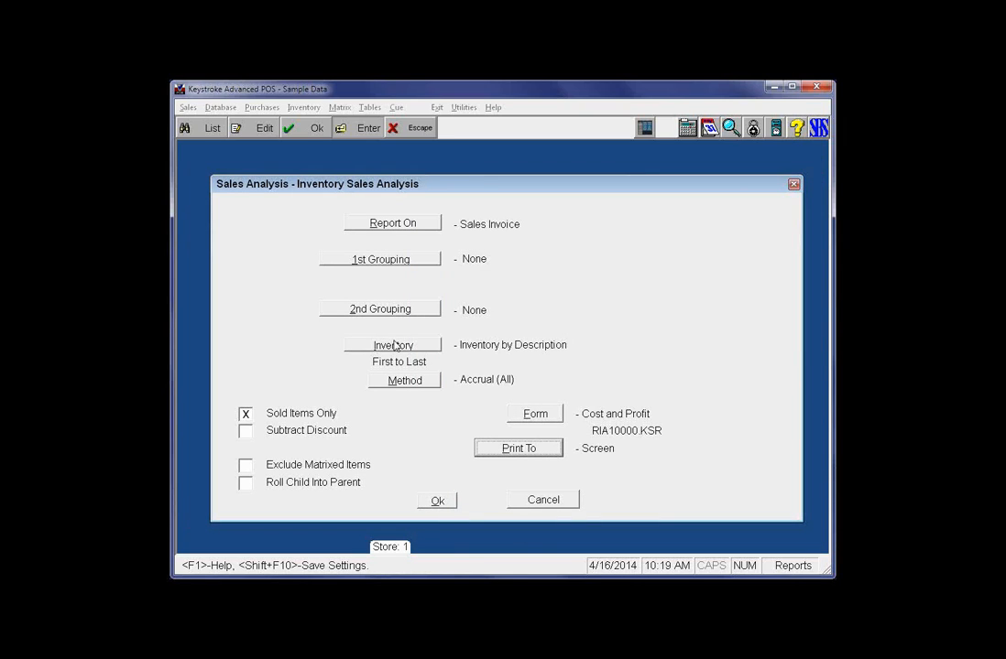
- Run the Inventory Sales Analysis report for 01/01/00 through 04/16/14 and review the profit percentage of each item
{"action": "left_click", "coordinate": [437, 502]}
{"action": "type", "text": "01/01/00"}
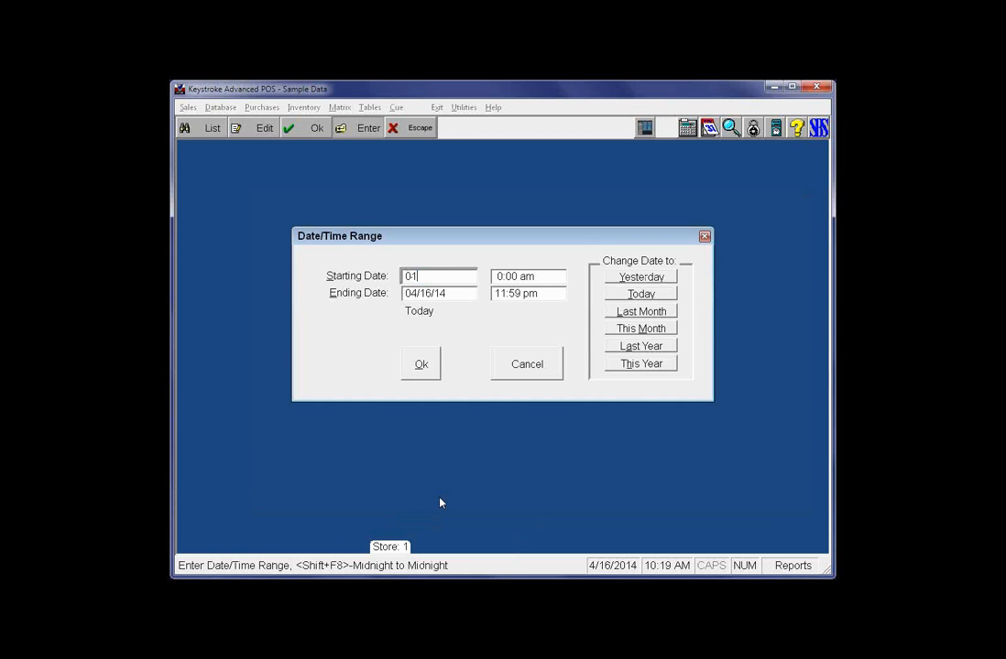
{"action": "key", "text": "Return"}
{"action": "key", "text": "Return"}
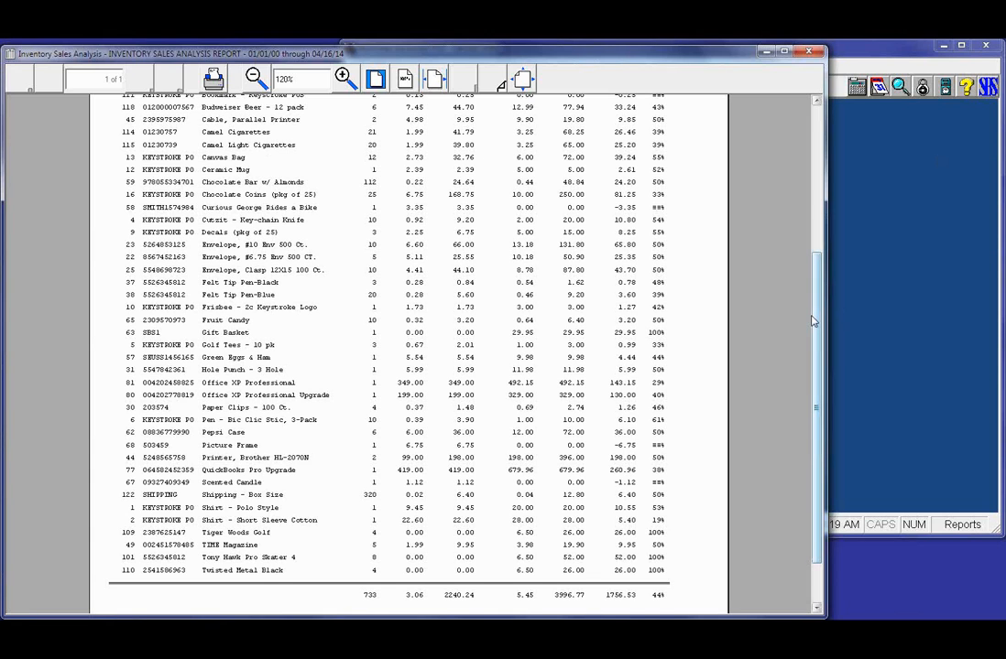
{"action": "left_click_drag", "start_coordinate": [821, 319], "coordinate": [822, 119]}
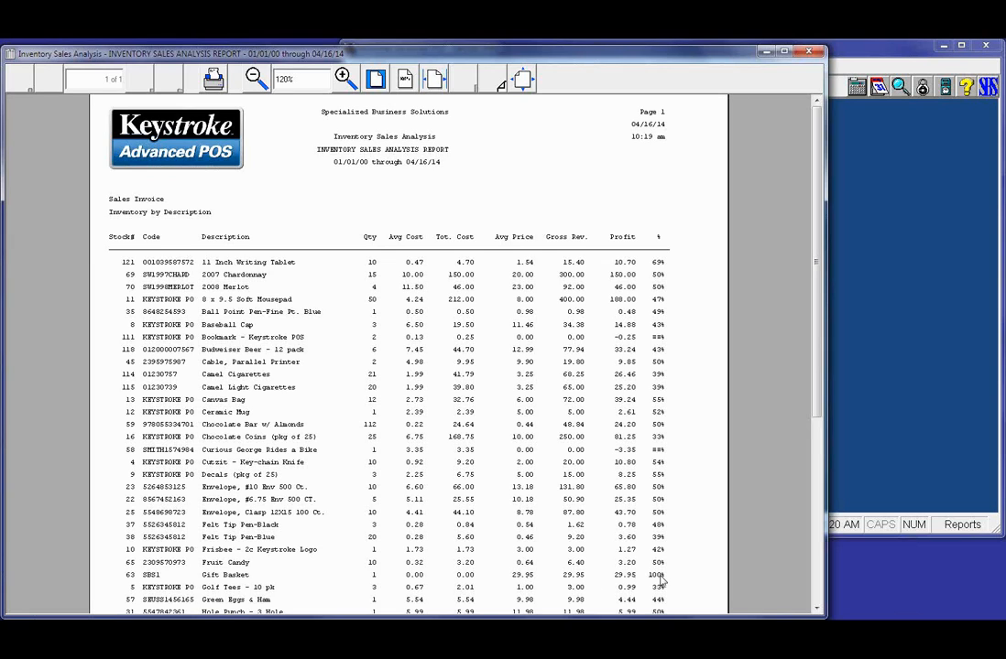
{"action": "left_click_drag", "start_coordinate": [819, 403], "coordinate": [819, 505]}
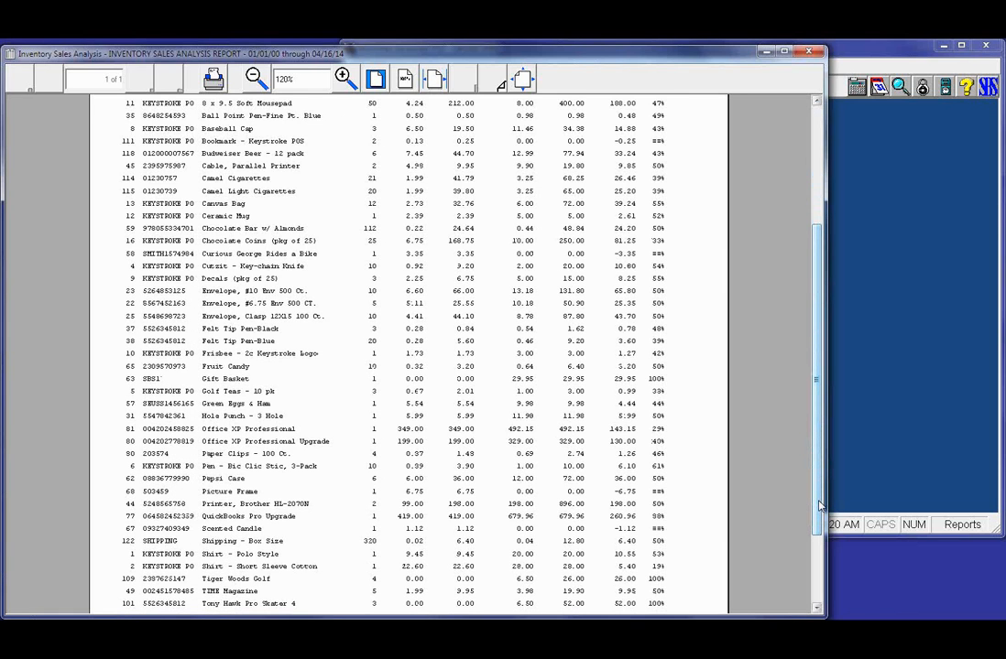
{"action": "scroll", "coordinate": [702, 417], "scroll_direction": "down", "scroll_amount": 3}
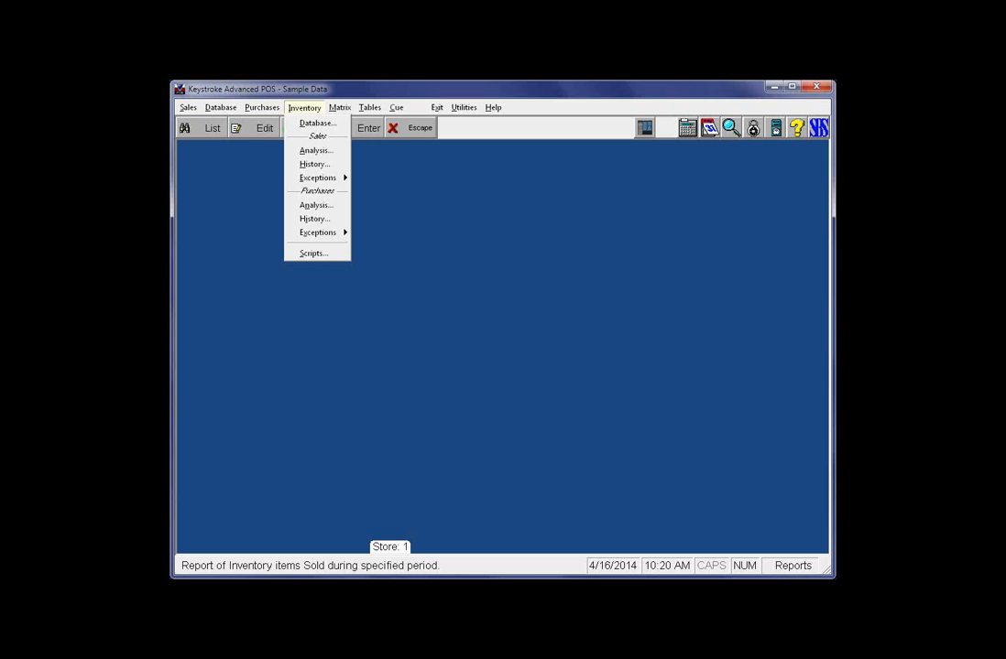
- Open the inventory sales analysis report and load the Inventory Sales Analysis settings
{"action": "left_click", "coordinate": [302, 108]}
{"action": "left_click", "coordinate": [303, 107]}
{"action": "left_click", "coordinate": [314, 154]}
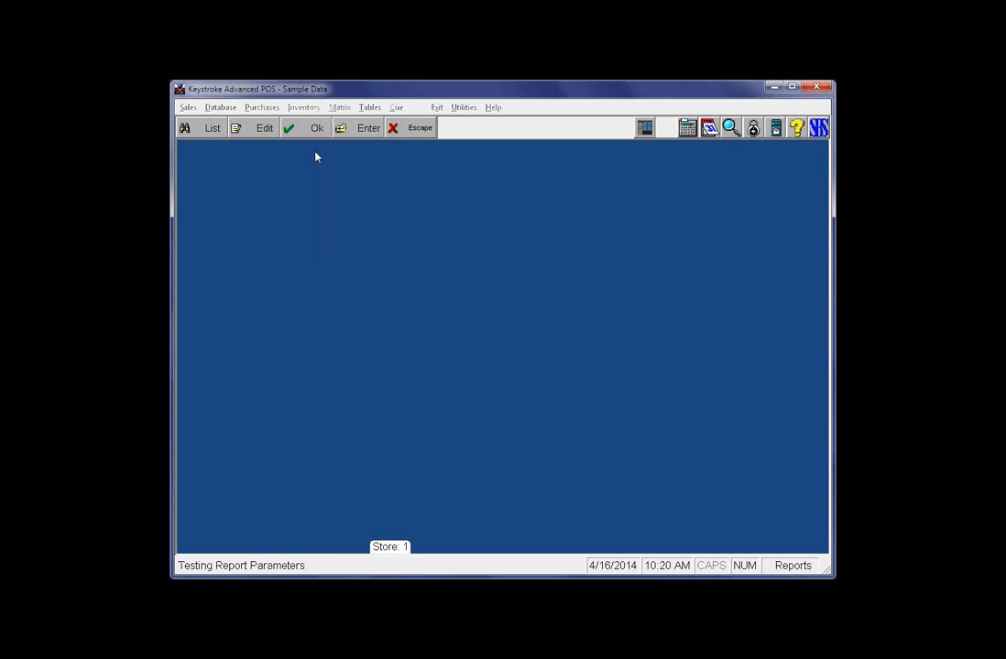
{"action": "double_click", "coordinate": [374, 287]}
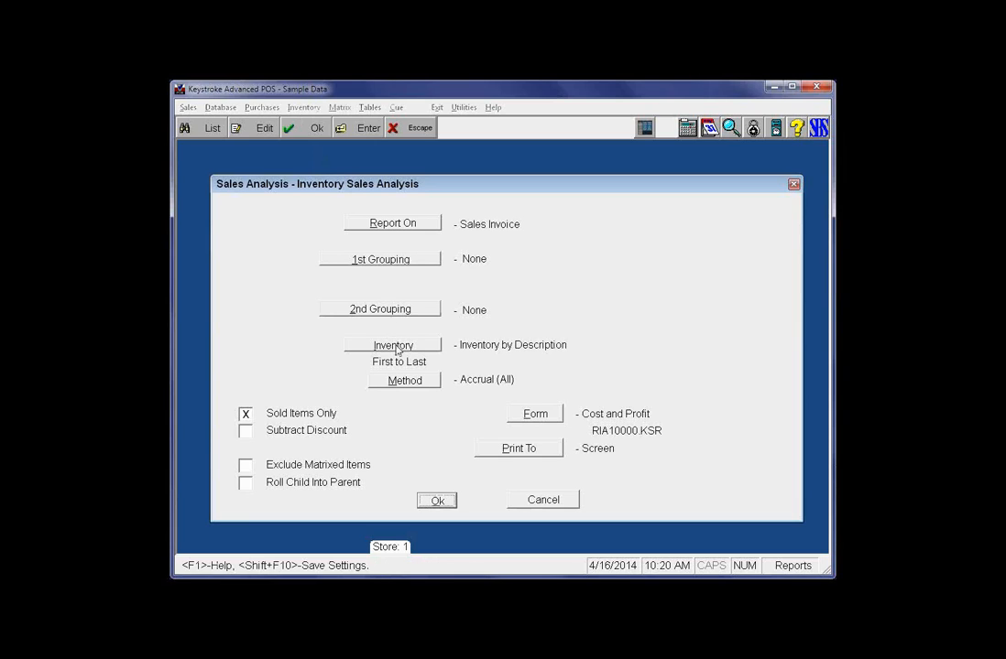
- Set the inventory filter to [RVAR:PercProfit]=100, picking PercProfit from the report variables
{"action": "left_click", "coordinate": [395, 348]}
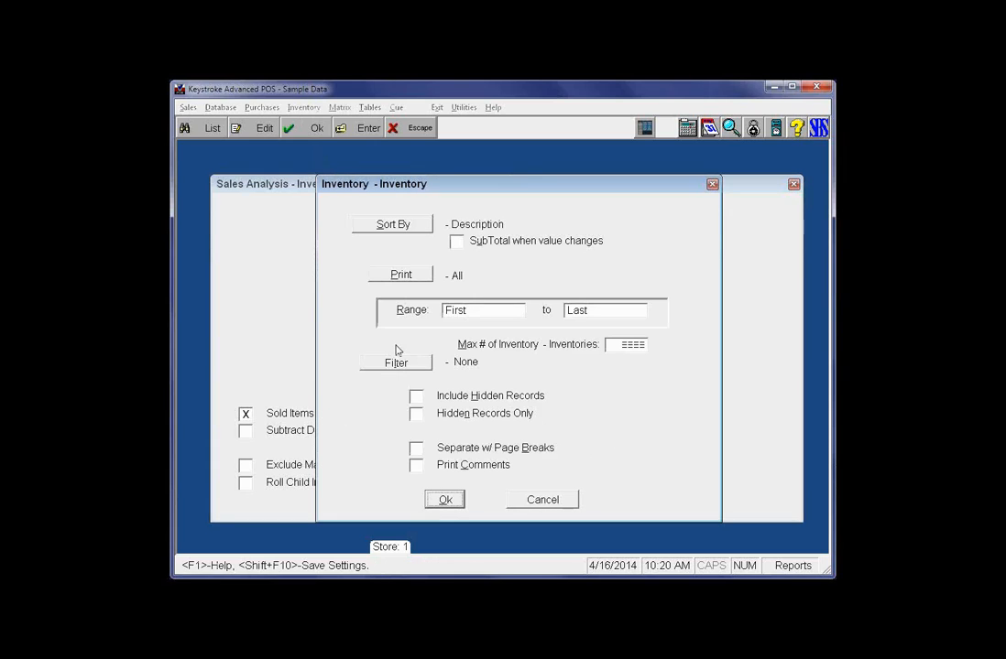
{"action": "left_click", "coordinate": [398, 369]}
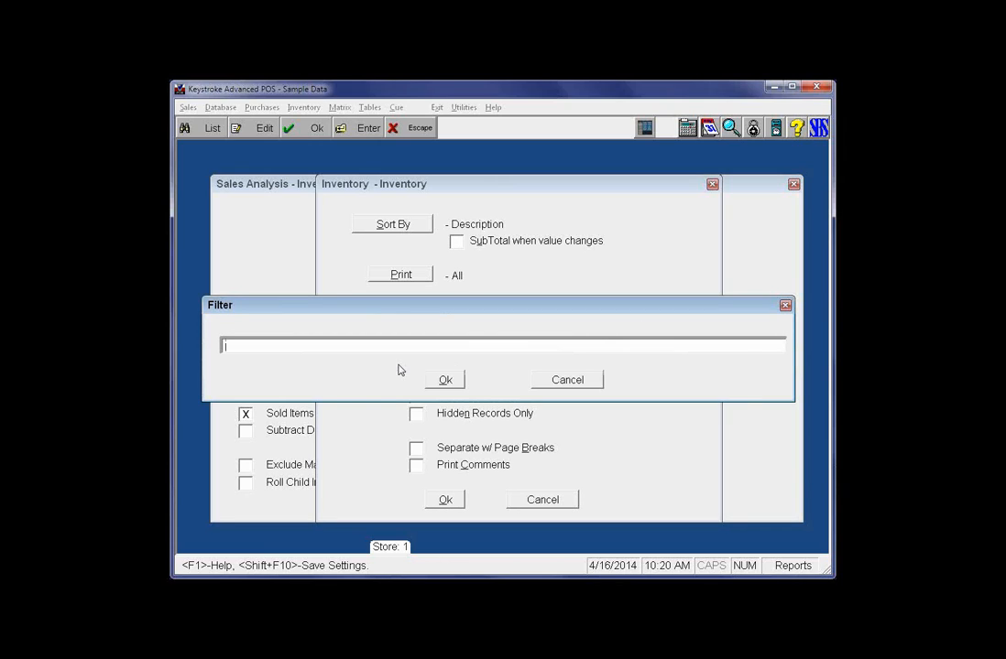
{"action": "key", "text": "F2"}
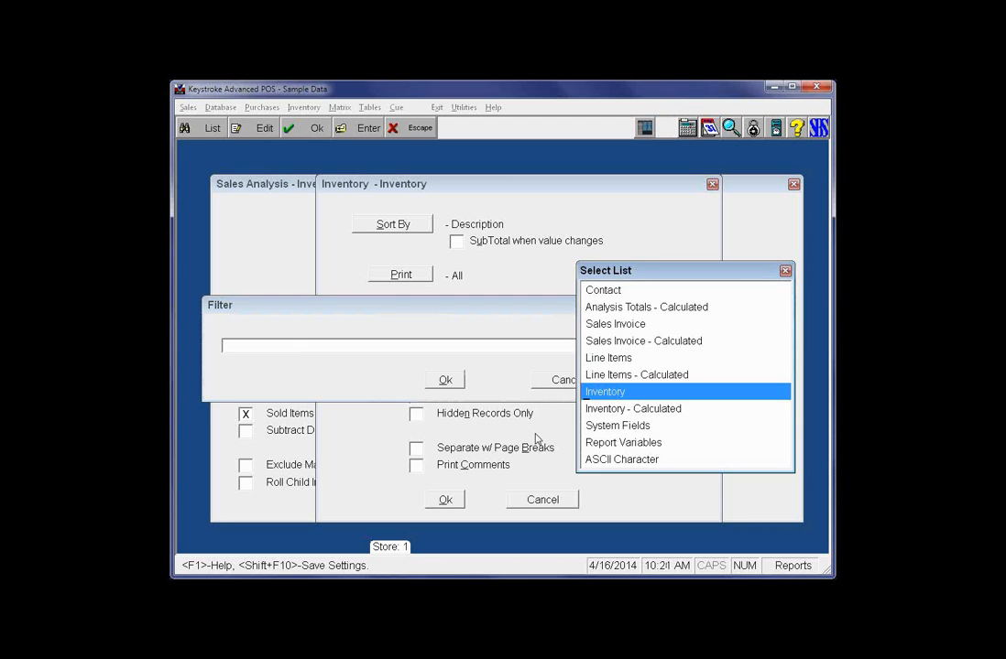
{"action": "left_click", "coordinate": [676, 309]}
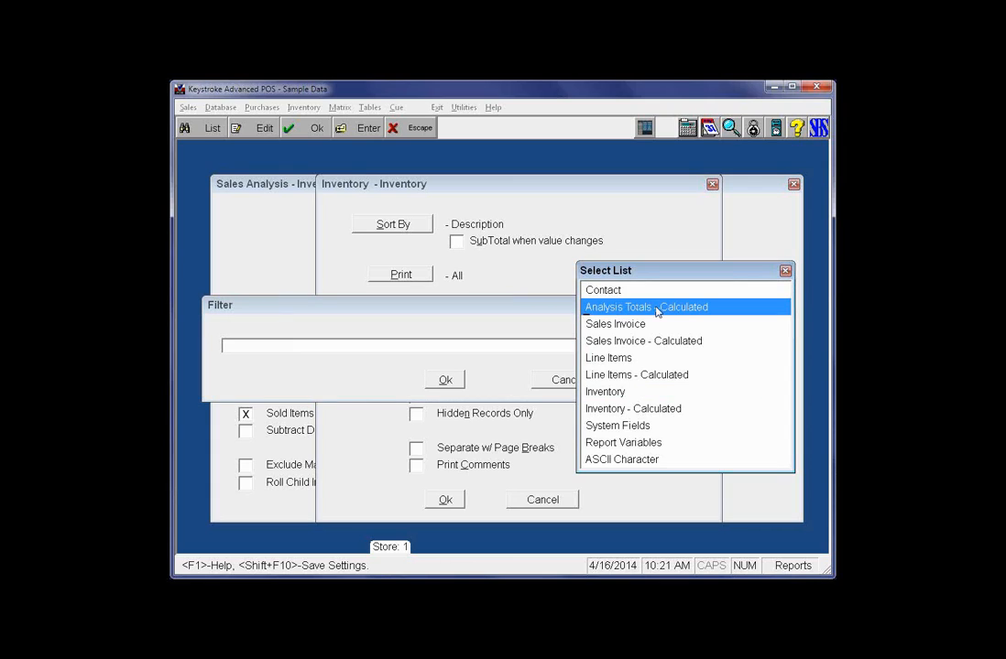
{"action": "left_click", "coordinate": [616, 344]}
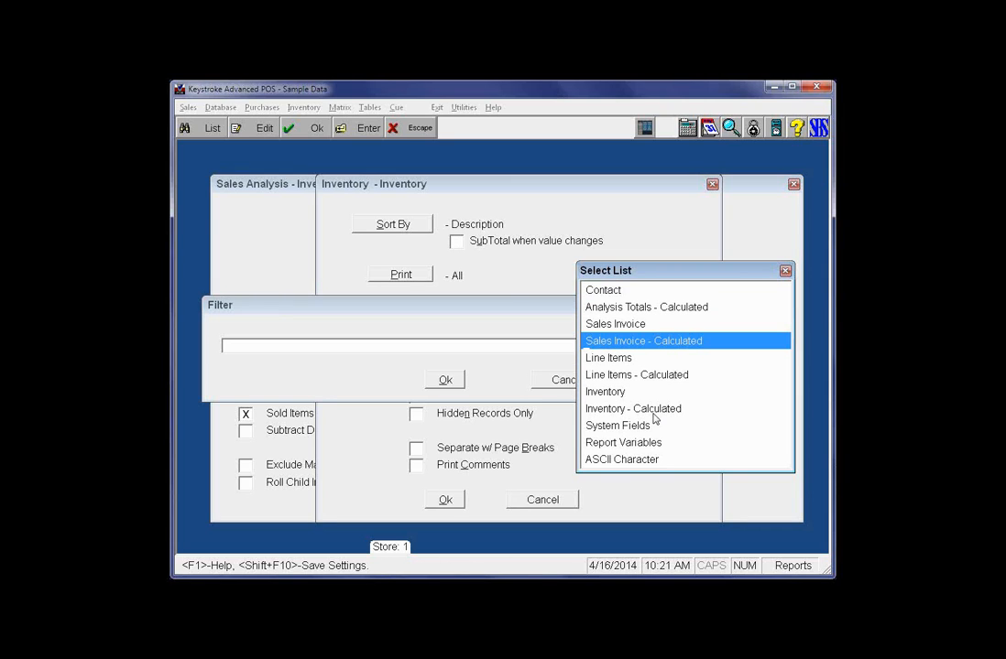
{"action": "left_click", "coordinate": [609, 447]}
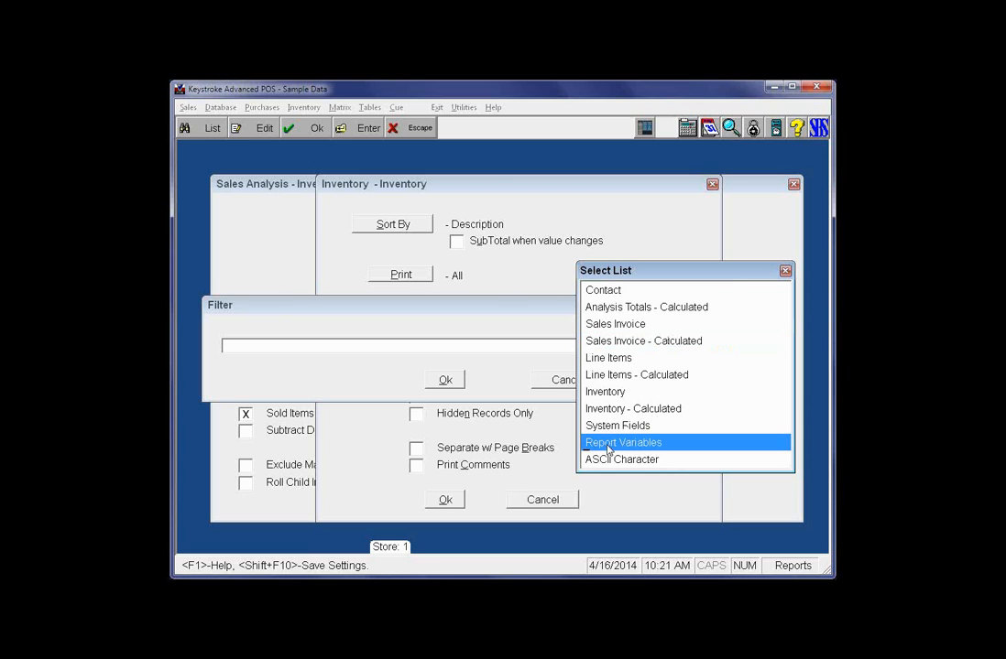
{"action": "left_click", "coordinate": [757, 451]}
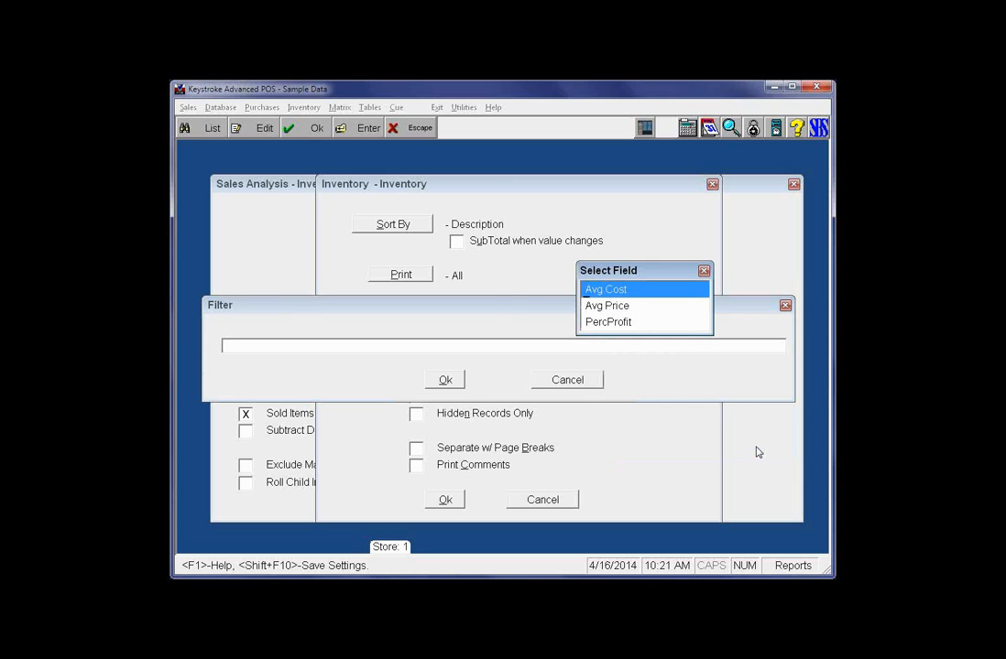
{"action": "key", "text": "Down"}
{"action": "key", "text": "Down"}
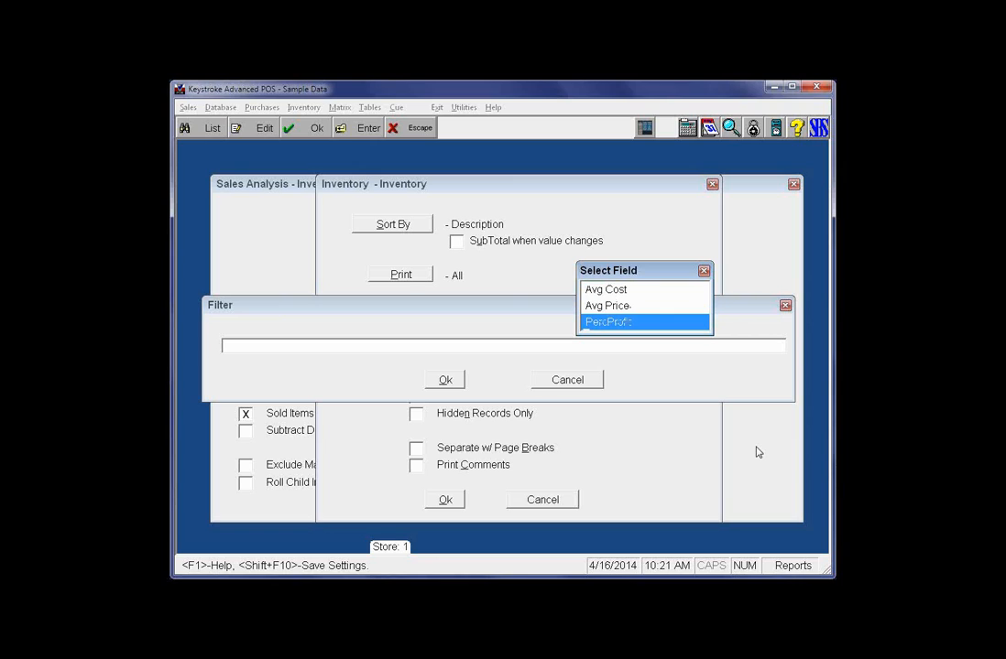
{"action": "key", "text": "Return"}
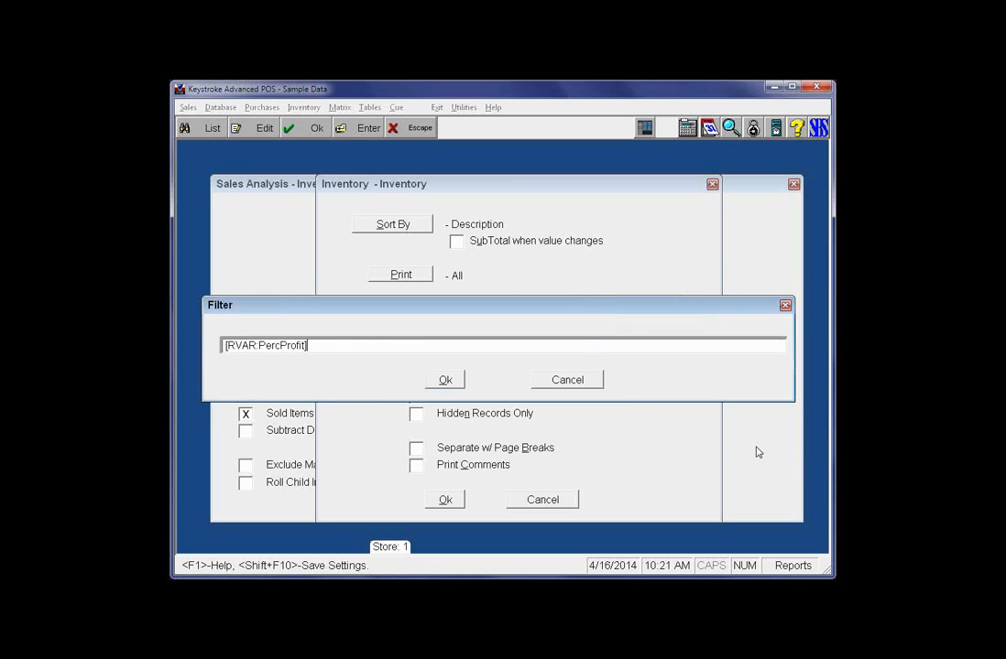
{"action": "type", "text": "=100"}
{"action": "key", "text": "Return"}
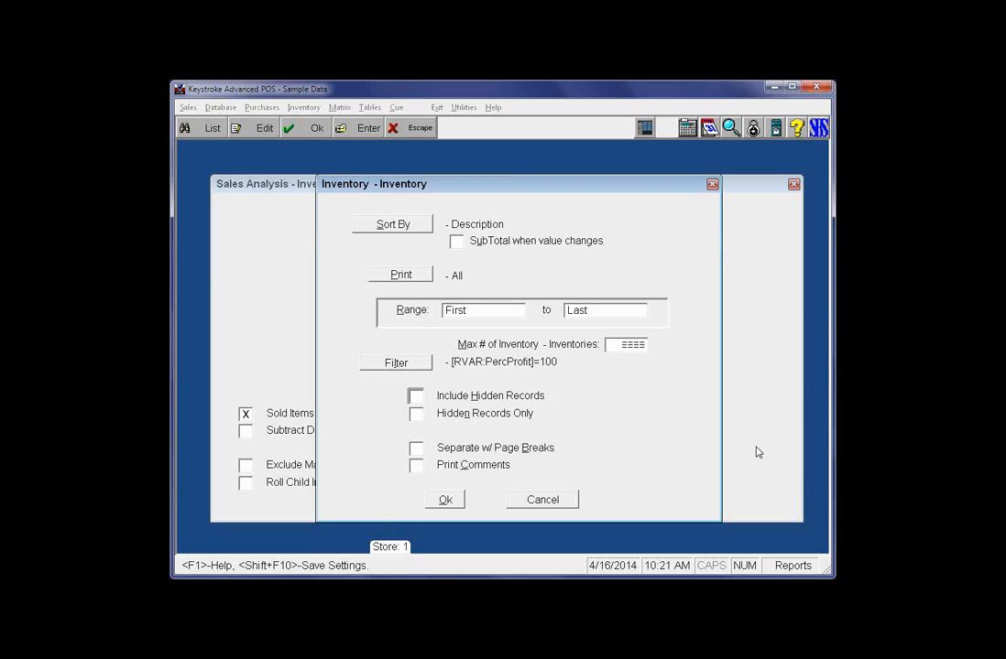
{"action": "key", "text": "Return"}
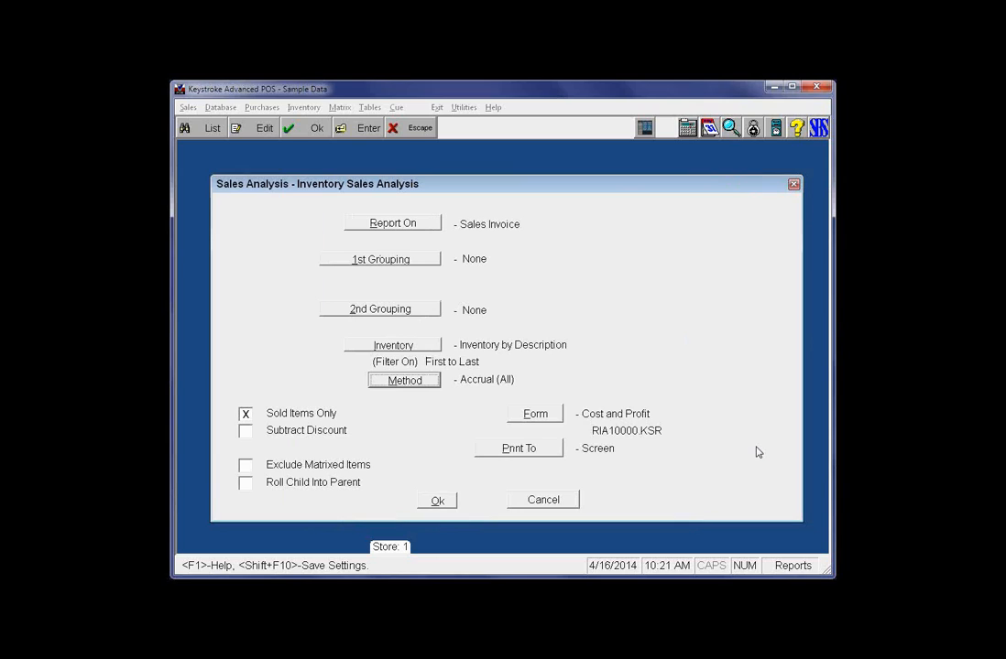
- Save the report settings as Inventory Sales Analysis 100% Profit, shared with all registers
{"action": "key", "text": "shift+F10"}
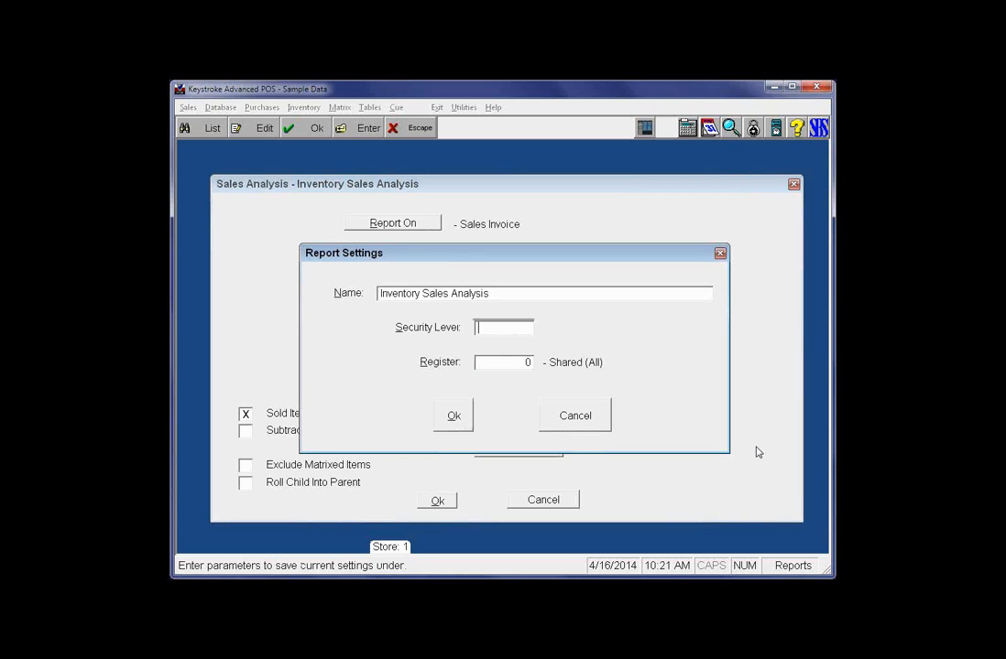
{"action": "type", "text": "100"}
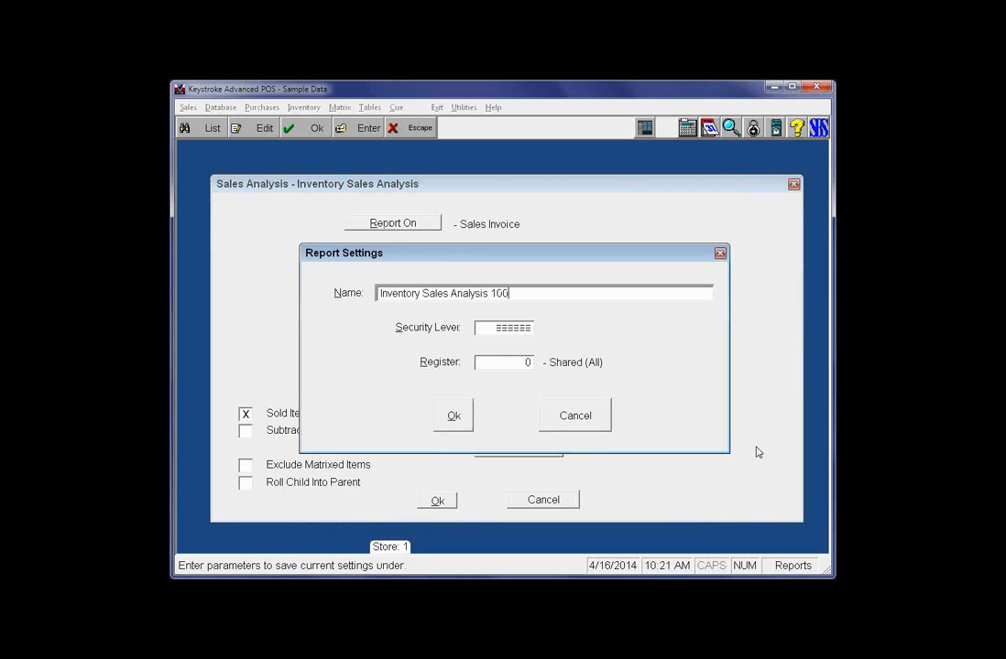
{"action": "type", "text": "% Profit"}
{"action": "key", "text": "Tab"}
{"action": "key", "text": "Tab"}
{"action": "key", "text": "Return"}
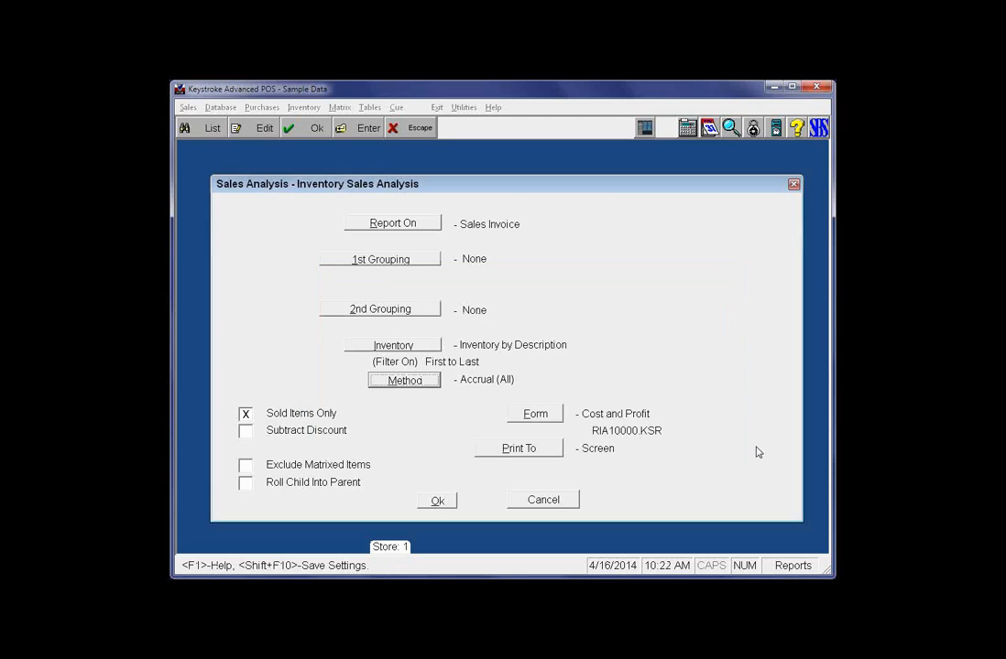
- Load the Inventory Sales Analysis 100% Profit settings and run the report for 01/01/00 through 04/16/14
{"action": "key", "text": "Escape"}
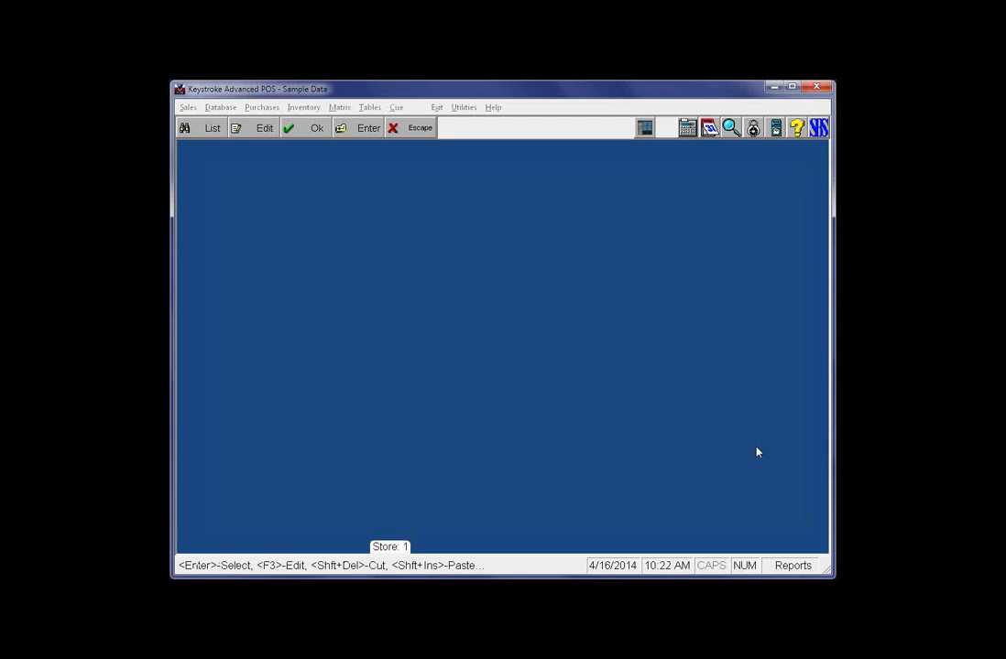
{"action": "key", "text": "Down"}
{"action": "key", "text": "Up"}
{"action": "key", "text": "Down"}
{"action": "key", "text": "Return"}
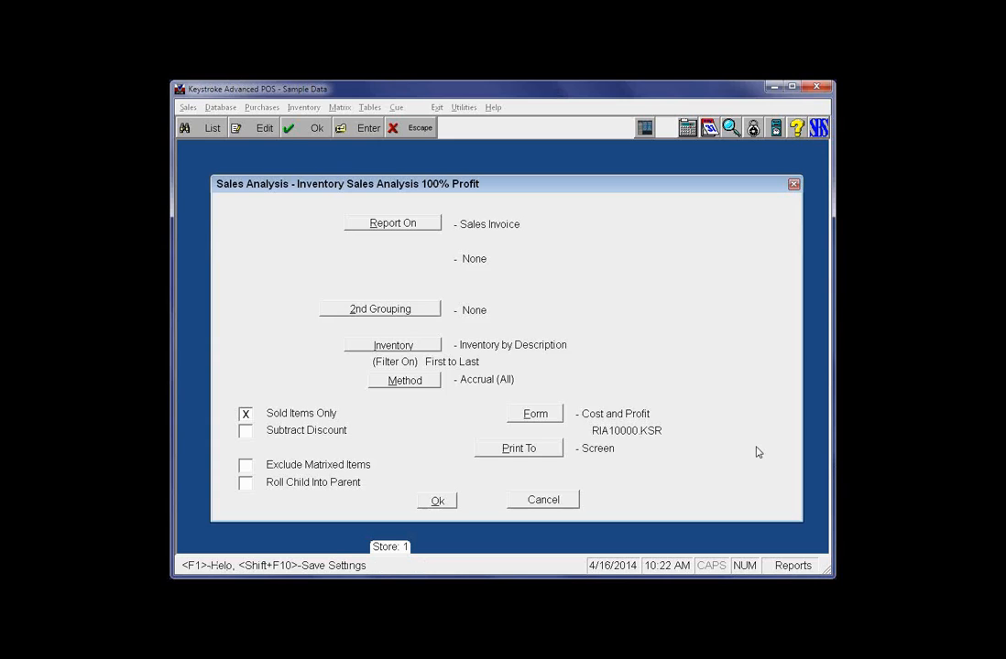
{"action": "key", "text": "Return"}
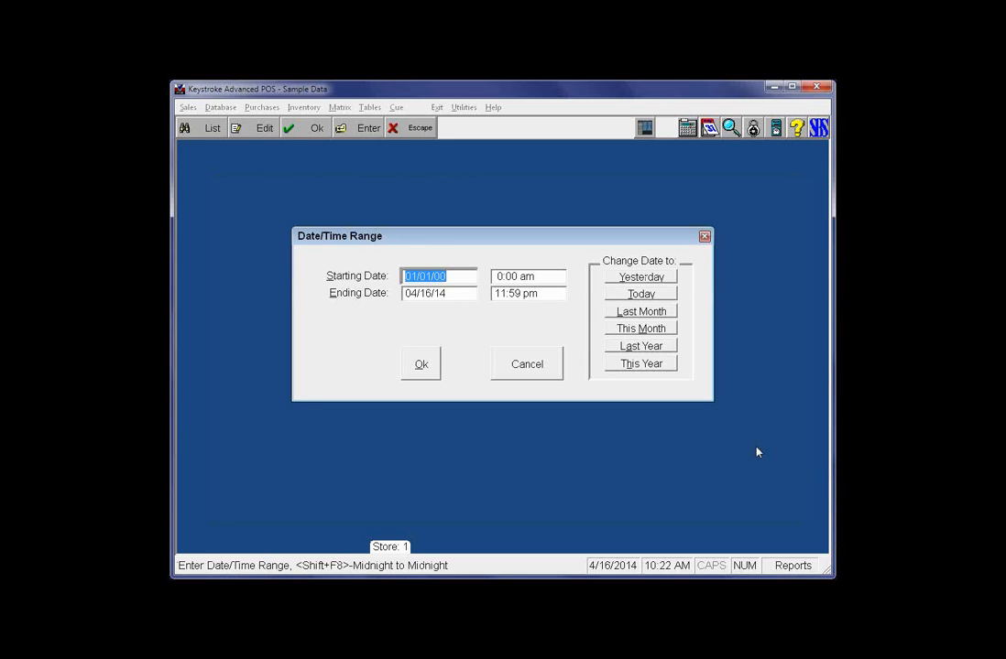
{"action": "key", "text": "Return"}
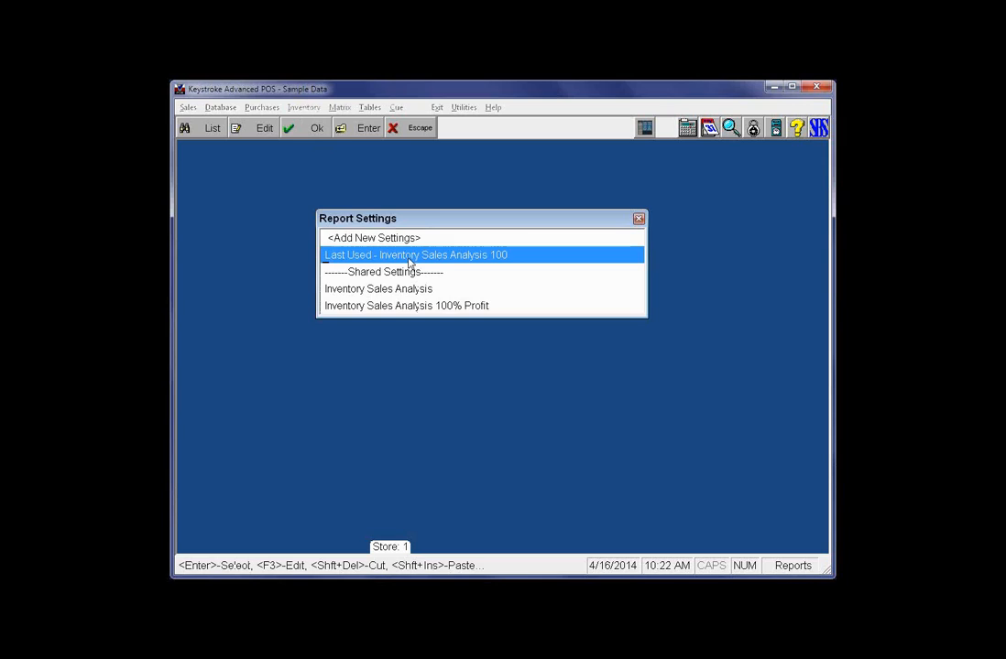
- Load the last used report settings and change their inventory filter to [RVAR:PercProfit]=<100&&>0
{"action": "double_click", "coordinate": [409, 257]}
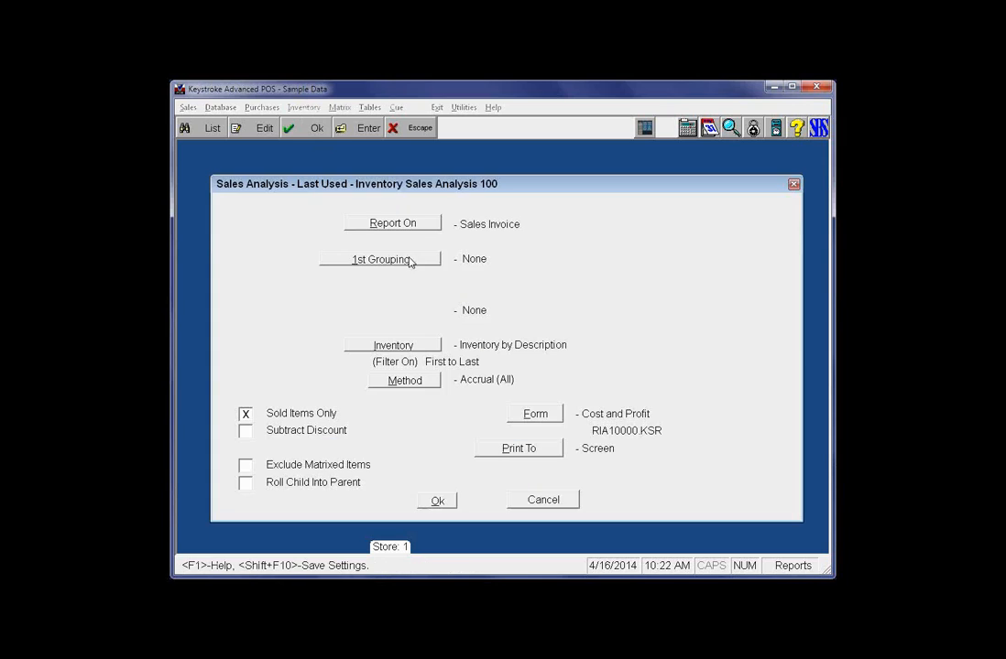
{"action": "left_click", "coordinate": [397, 348]}
{"action": "left_click", "coordinate": [395, 361]}
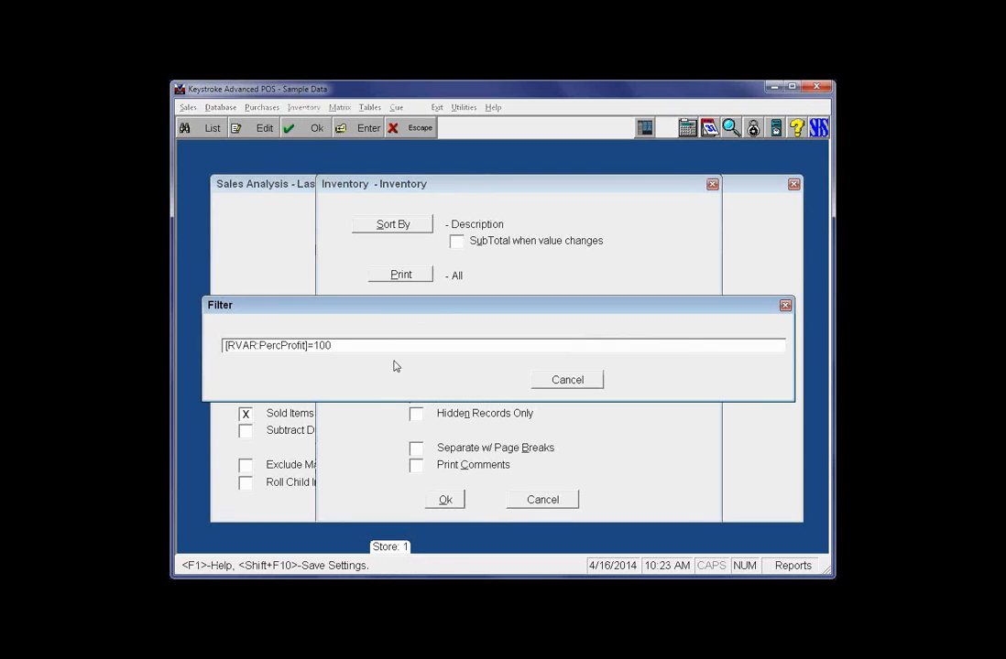
{"action": "key", "text": "End"}
{"action": "key", "text": "BackSpace"}
{"action": "key", "text": "BackSpace"}
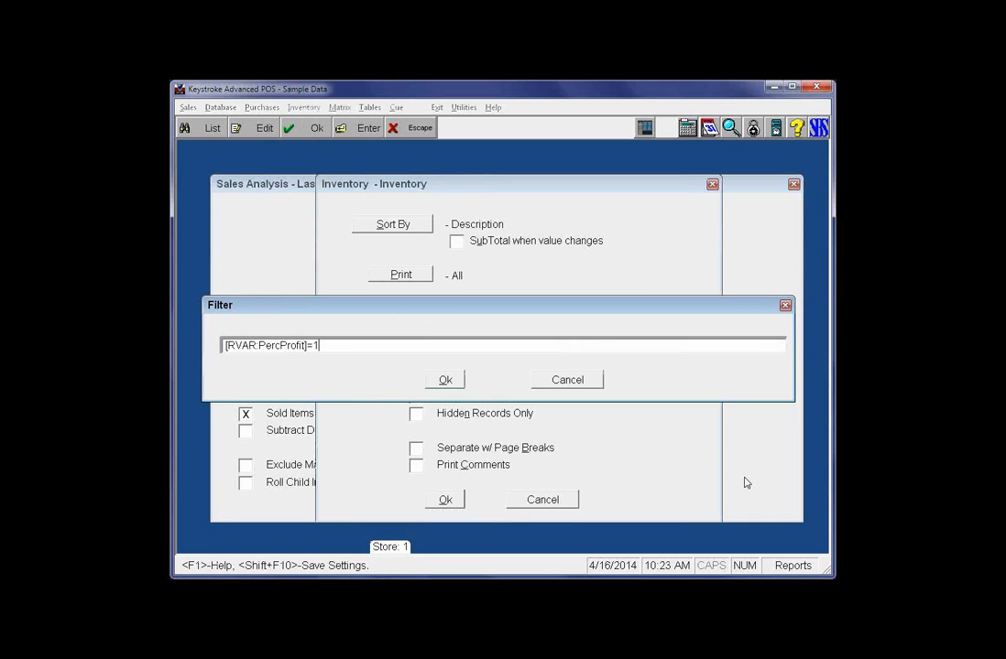
{"action": "key", "text": "BackSpace"}
{"action": "type", "text": "<100"}
{"action": "type", "text": "and >0"}
{"action": "key", "text": "Tab"}
{"action": "key", "text": "shift+Tab"}
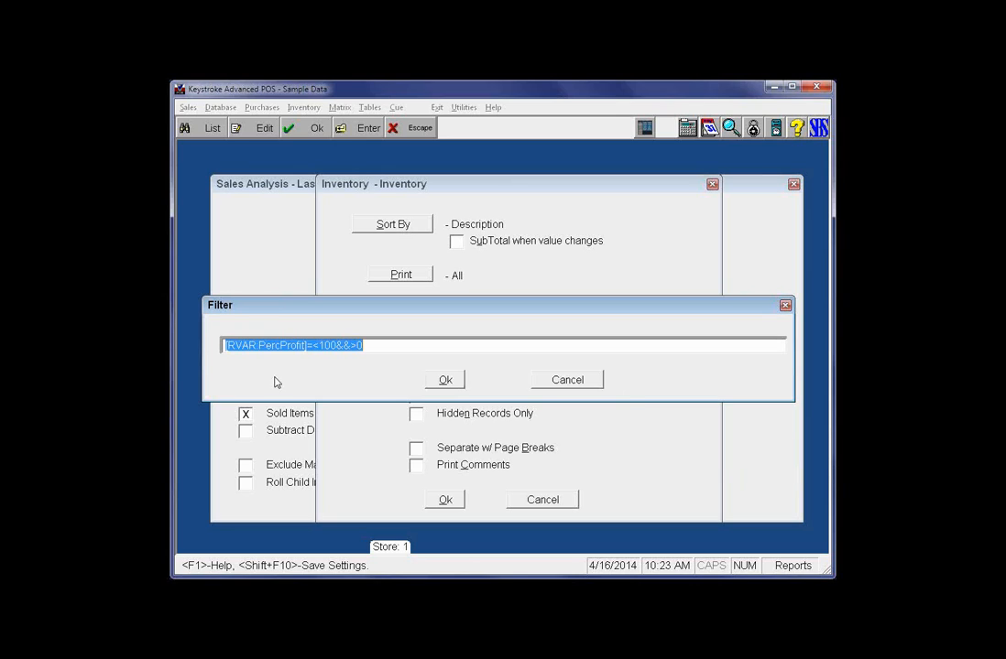
- Rework the filter's second condition to read [RVAR:PercProfit]>0, picking PercProfit from the report variables
{"action": "left_click", "coordinate": [319, 349]}
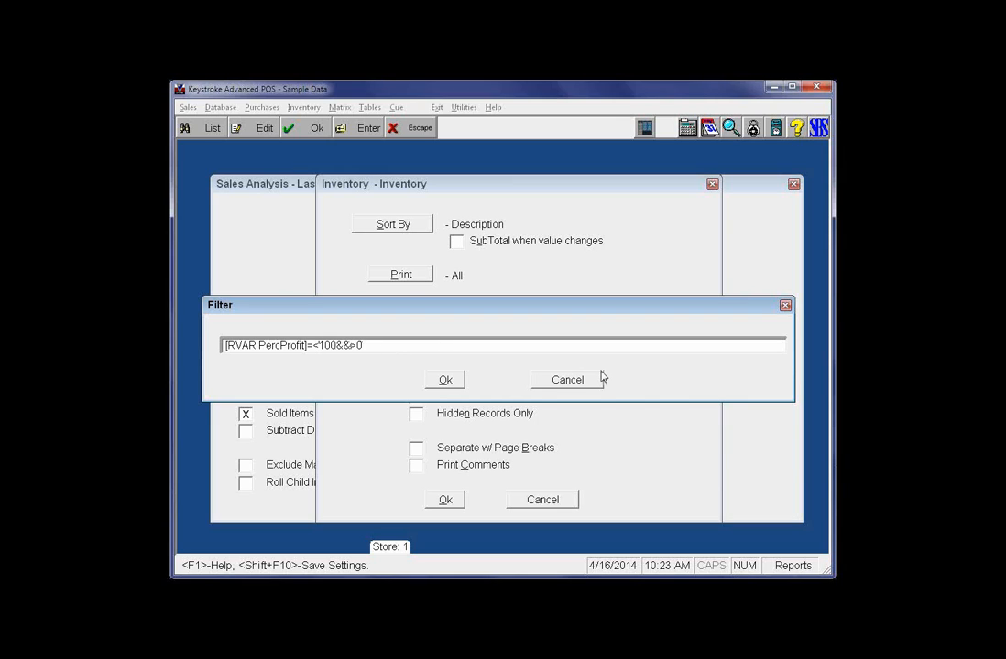
{"action": "key", "text": "BackSpace"}
{"action": "key", "text": "BackSpace"}
{"action": "key", "text": "BackSpace"}
{"action": "type", "text": "0"}
{"action": "type", "text": "&&"}
{"action": "key", "text": "F2"}
{"action": "key", "text": "Down"}
{"action": "key", "text": "Down"}
{"action": "key", "text": "Down"}
{"action": "key", "text": "Down"}
{"action": "key", "text": "Up"}
{"action": "key", "text": "Return"}
{"action": "key", "text": "Down"}
{"action": "key", "text": "Down"}
{"action": "key", "text": "Return"}
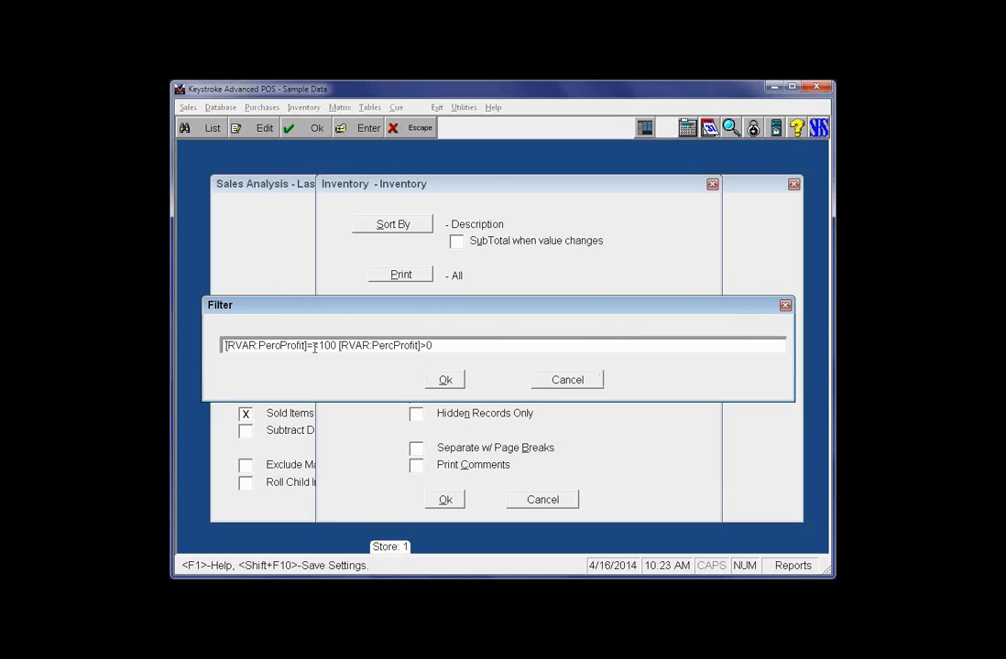
- Correct the filter's comparison and join both conditions with &&, giving [RVAR:PercProfit]=<100&& [RVAR:PercProfit]>0
{"action": "left_click", "coordinate": [314, 348]}
{"action": "type", "text": "<"}
{"action": "type", "text": "and"}
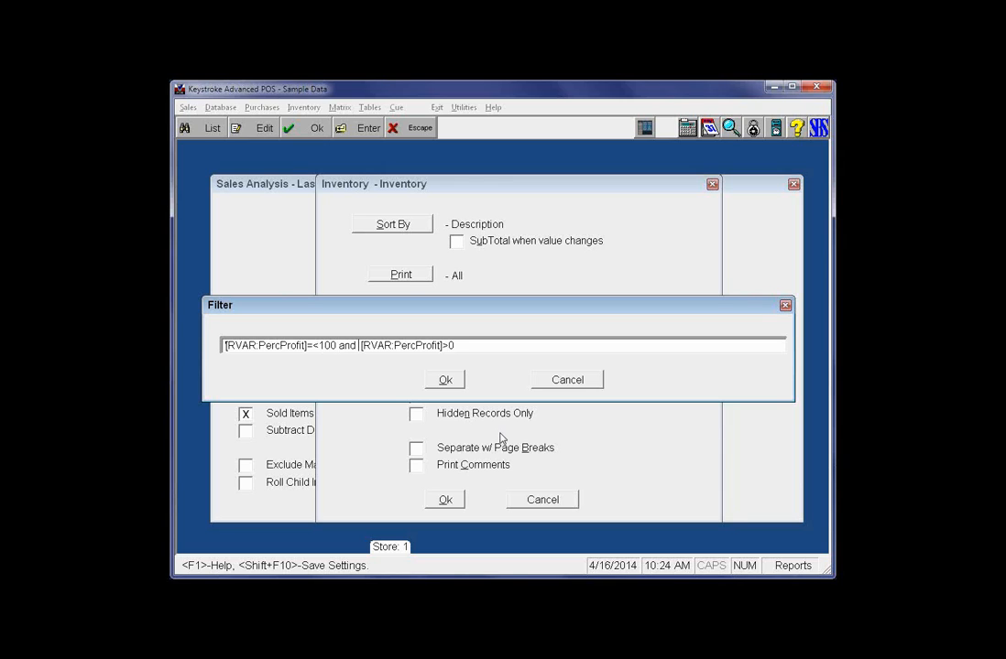
{"action": "key", "text": "BackSpace"}
{"action": "key", "text": "BackSpace"}
{"action": "key", "text": "BackSpace"}
{"action": "key", "text": "BackSpace"}
{"action": "key", "text": "BackSpace"}
{"action": "type", "text": "&&"}
{"action": "key", "text": "Tab"}
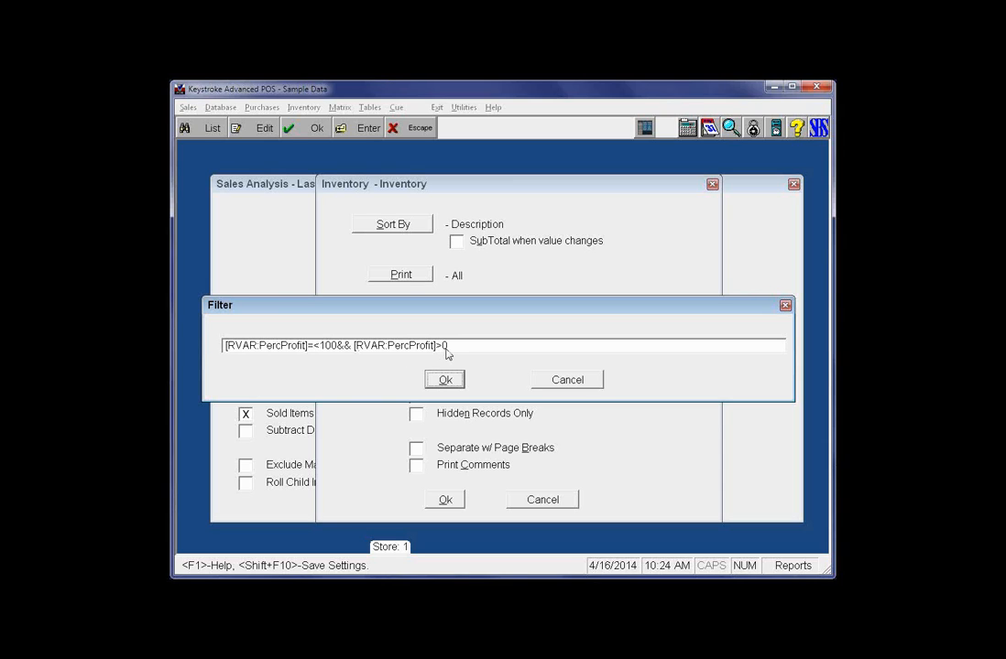
- Accept the combined profit filter and run the sales analysis report with the preset date range
{"action": "left_click", "coordinate": [446, 380]}
{"action": "left_click", "coordinate": [445, 501]}
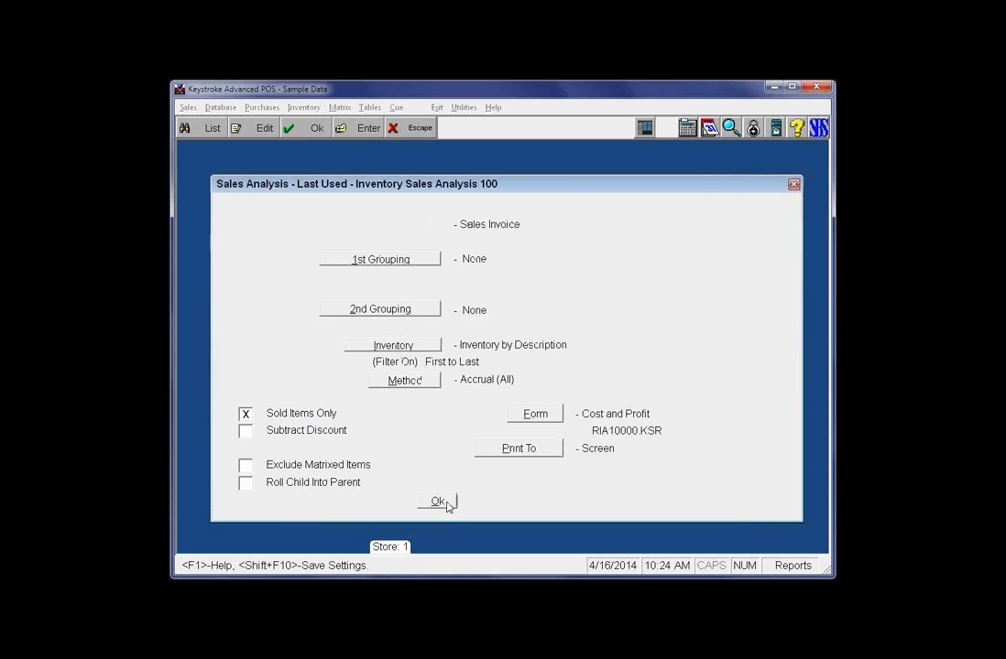
{"action": "left_click", "coordinate": [426, 506]}
{"action": "left_click", "coordinate": [424, 363]}
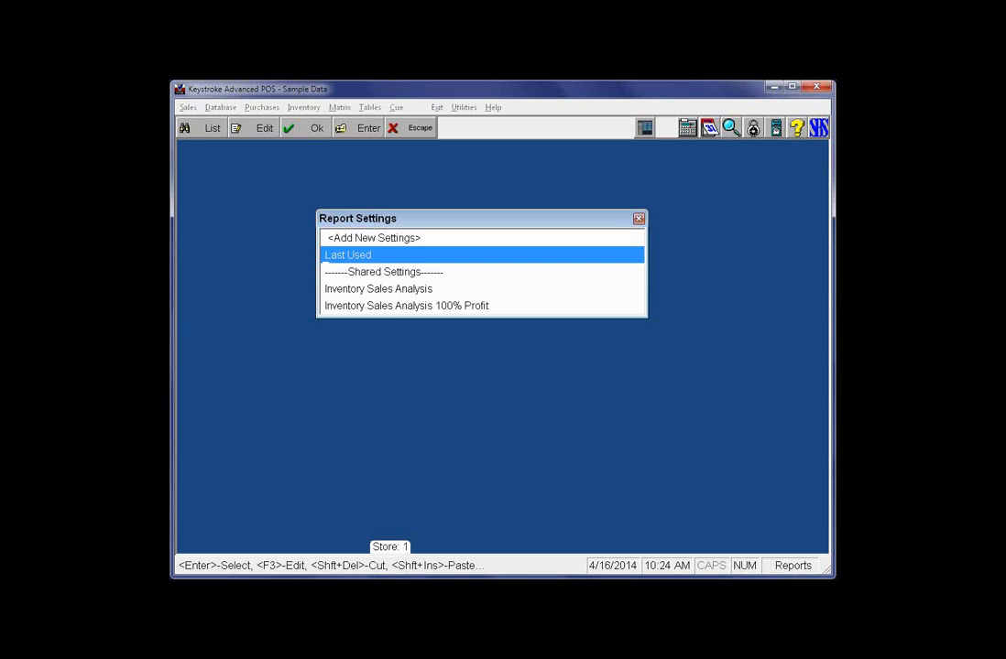
- Return to the report settings list and reload the Last Used sales analysis settings
{"action": "key", "text": "Return"}
{"action": "key", "text": "Up"}
{"action": "key", "text": "Up"}
{"action": "key", "text": "Up"}
{"action": "key", "text": "Up"}
{"action": "key", "text": "Up"}
{"action": "key", "text": "Up"}
{"action": "key", "text": "Up"}
{"action": "key", "text": "Up"}
{"action": "key", "text": "Return"}
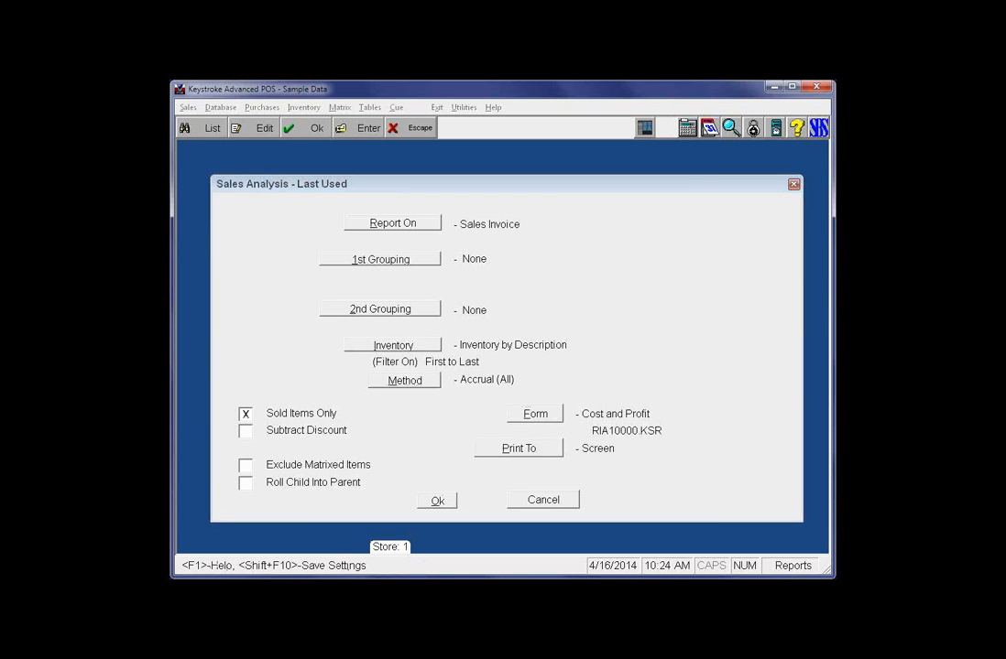
- Remove the space after && in the inventory filter so it reads [RVAR:PercProfit]=<100&&[RVAR:PercProfit]>0
{"action": "key", "text": "Up"}
{"action": "key", "text": "Up"}
{"action": "key", "text": "Up"}
{"action": "key", "text": "Up"}
{"action": "key", "text": "Up"}
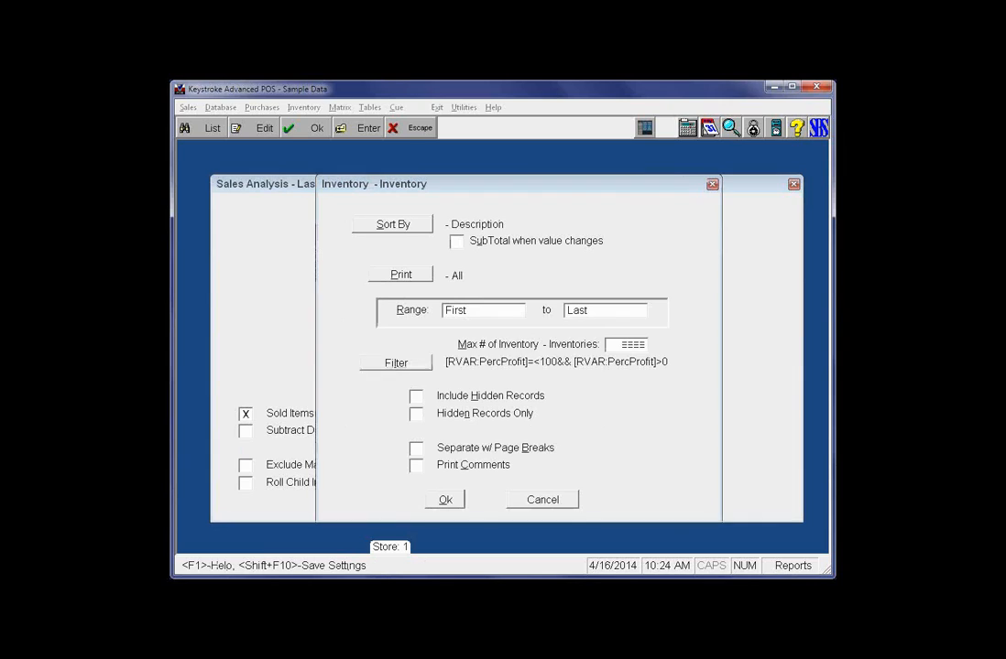
{"action": "key", "text": "Return"}
{"action": "key", "text": "End"}
{"action": "left_click", "coordinate": [319, 345]}
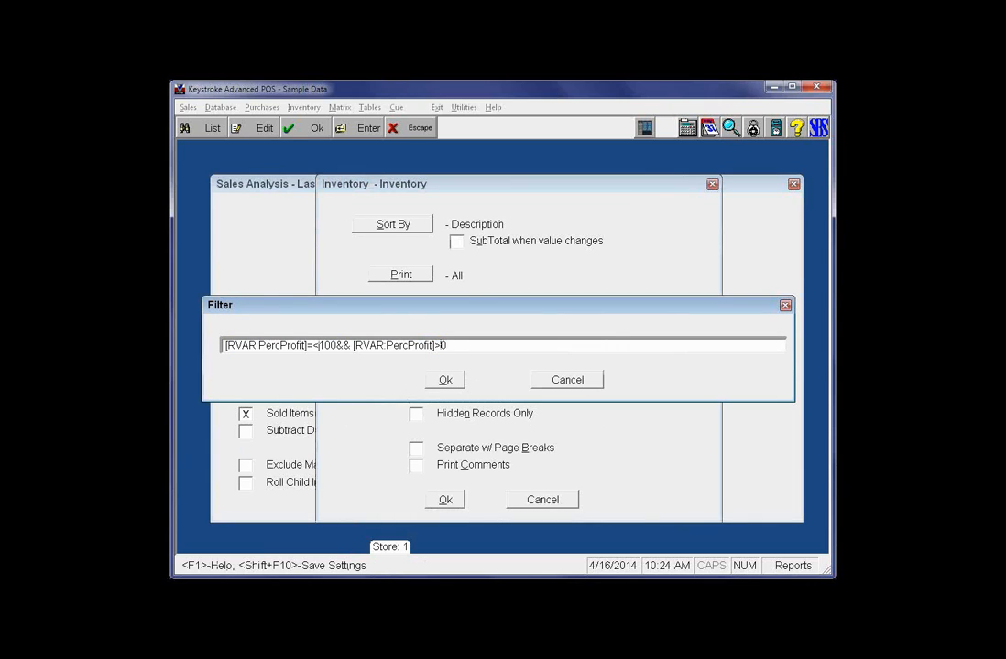
{"action": "key", "text": "Tab"}
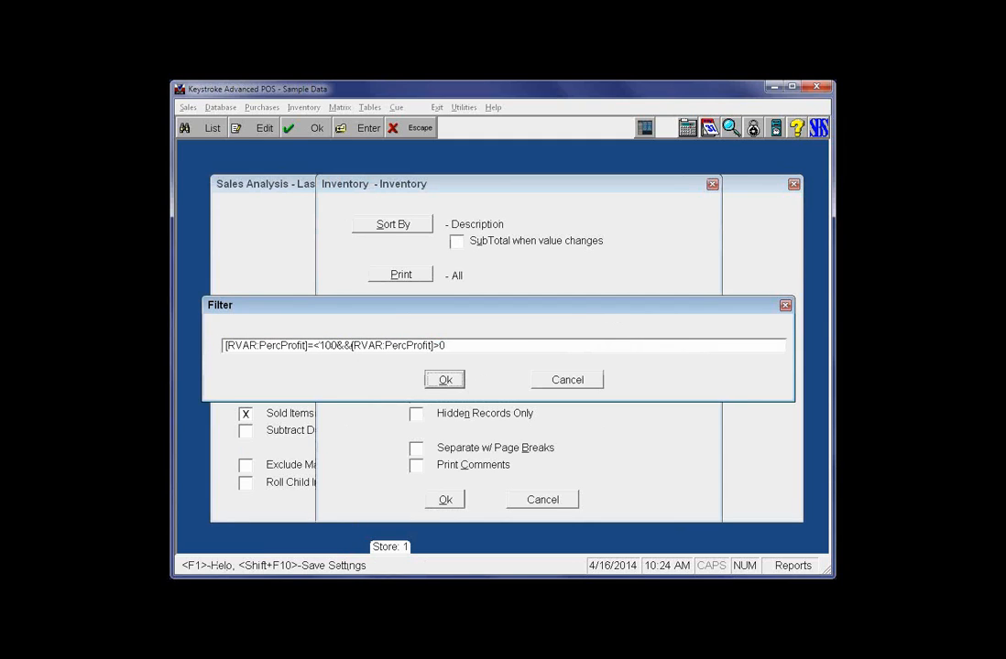
- Accept the edited inventory filter and rerun the sales analysis report with the preset date range
{"action": "key", "text": "Return"}
{"action": "key", "text": "Return"}
{"action": "key", "text": "Return"}
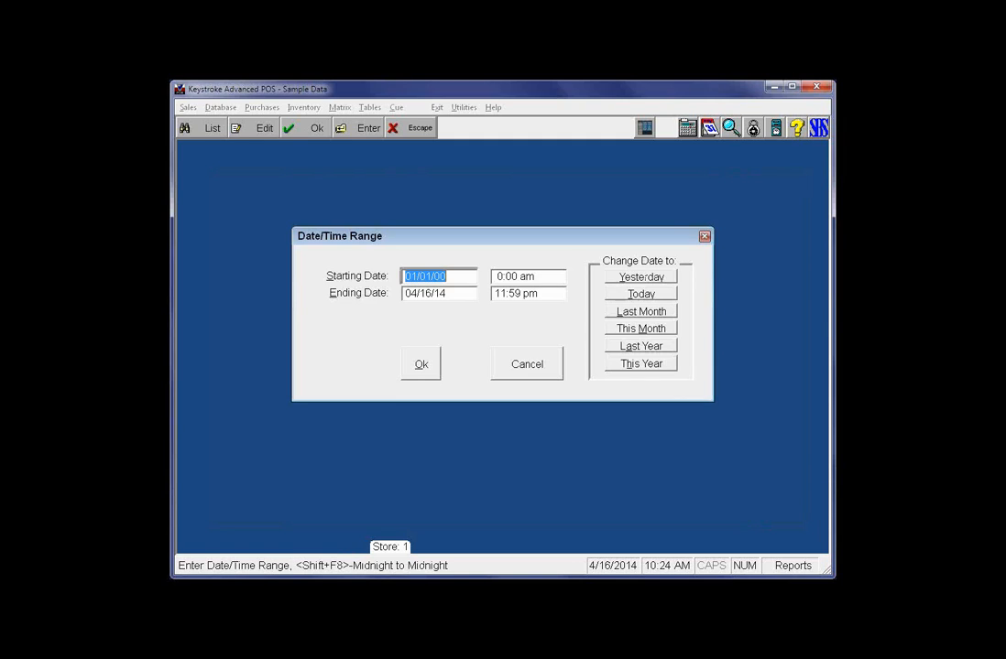
{"action": "key", "text": "Return"}
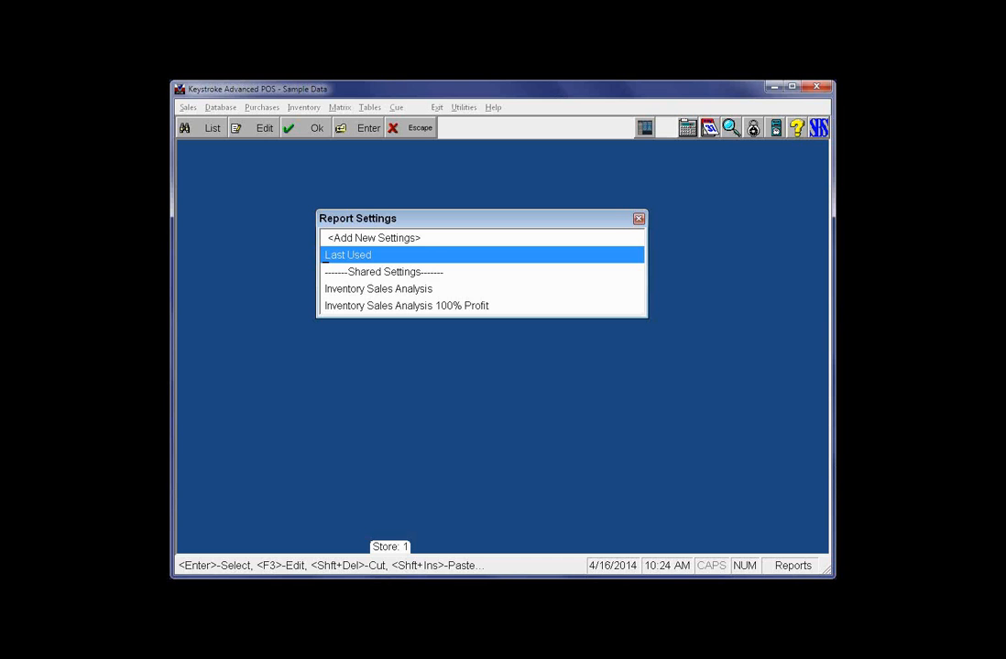
- Reload the Last Used sales analysis settings and open their inventory options
{"action": "key", "text": "Return"}
{"action": "key", "text": "Up"}
{"action": "key", "text": "Up"}
{"action": "key", "text": "Up"}
{"action": "key", "text": "Up"}
{"action": "key", "text": "Up"}
{"action": "key", "text": "Up"}
{"action": "key", "text": "Up"}
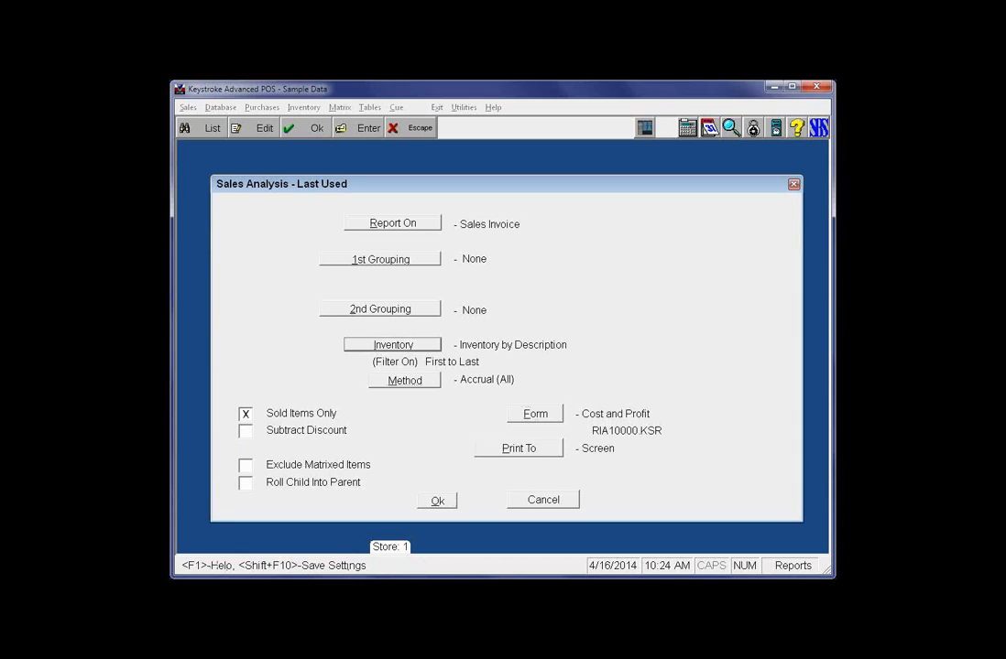
{"action": "key", "text": "Return"}
{"action": "key", "text": "Up"}
{"action": "key", "text": "Up"}
{"action": "key", "text": "Up"}
{"action": "key", "text": "Up"}
{"action": "key", "text": "Up"}
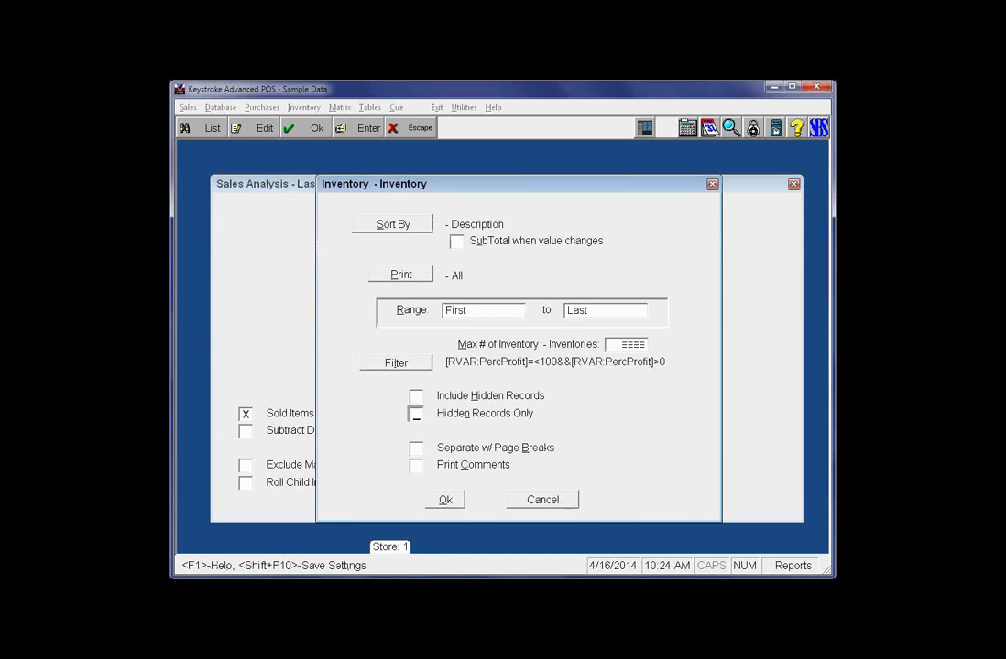
- Copy the current inventory filter expression and clear it entirely
{"action": "key", "text": "Return"}
{"action": "key", "text": "ctrl+c"}
{"action": "key", "text": "Home"}
{"action": "key", "text": "Delete"}
{"action": "key", "text": "Delete"}
{"action": "key", "text": "Delete"}
{"action": "key", "text": "Delete"}
{"action": "key", "text": "Delete"}
{"action": "key", "text": "Delete"}
{"action": "key", "text": "Delete"}
{"action": "key", "text": "Delete"}
{"action": "key", "text": "Delete"}
{"action": "key", "text": "Delete"}
{"action": "key", "text": "Delete"}
{"action": "key", "text": "Delete"}
{"action": "key", "text": "Delete"}
{"action": "key", "text": "Delete"}
{"action": "key", "text": "Delete"}
{"action": "key", "text": "Delete"}
{"action": "key", "text": "Delete"}
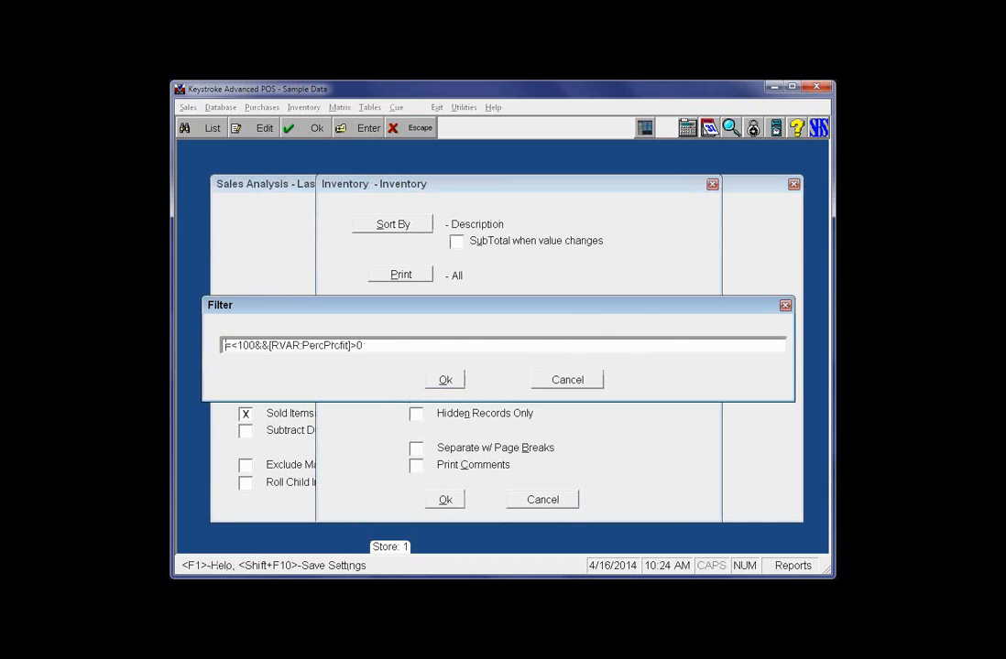
{"action": "key", "text": "Delete"}
{"action": "key", "text": "Delete"}
{"action": "key", "text": "Delete"}
{"action": "key", "text": "Delete"}
{"action": "key", "text": "Delete"}
{"action": "key", "text": "Delete"}
{"action": "key", "text": "Delete"}
{"action": "key", "text": "Delete"}
{"action": "key", "text": "Delete"}
{"action": "key", "text": "Delete"}
{"action": "key", "text": "Delete"}
{"action": "key", "text": "Delete"}
{"action": "key", "text": "Delete"}
{"action": "key", "text": "Delete"}
{"action": "key", "text": "Delete"}
{"action": "key", "text": "Delete"}
{"action": "key", "text": "Delete"}
{"action": "key", "text": "Delete"}
{"action": "key", "text": "Delete"}
{"action": "key", "text": "Delete"}
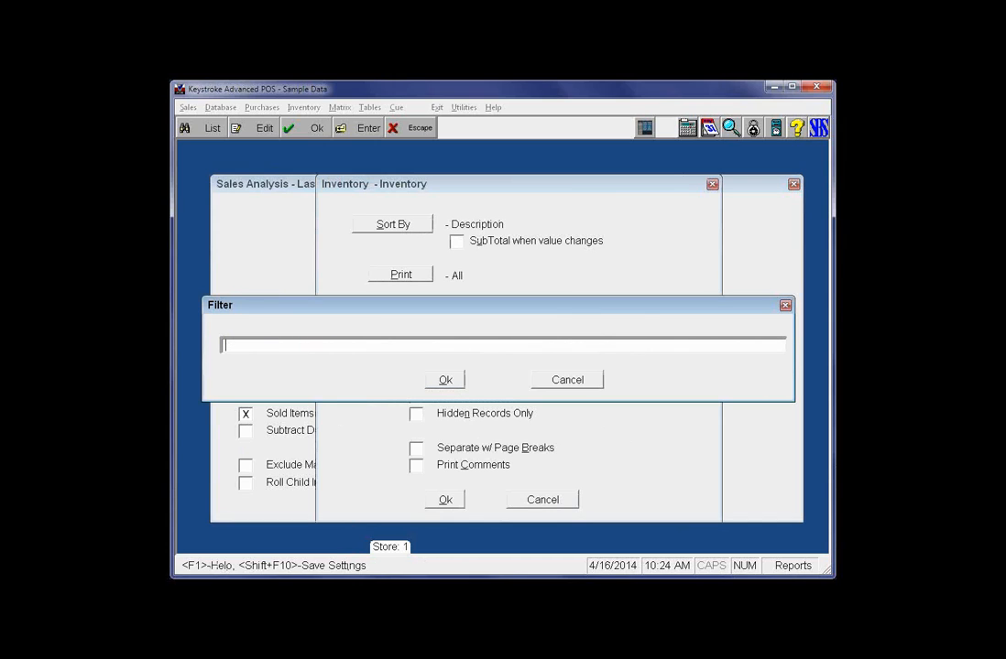
- Set the inventory filter to [RVAR:PercProfit]>0, inserting PercProfit from the report variables
{"action": "key", "text": "ctrl+v"}
{"action": "key", "text": "F2"}
{"action": "key", "text": "Return"}
{"action": "key", "text": "Escape"}
{"action": "key", "text": "Down"}
{"action": "key", "text": "Down"}
{"action": "key", "text": "Down"}
{"action": "key", "text": "Down"}
{"action": "key", "text": "Up"}
{"action": "key", "text": "Return"}
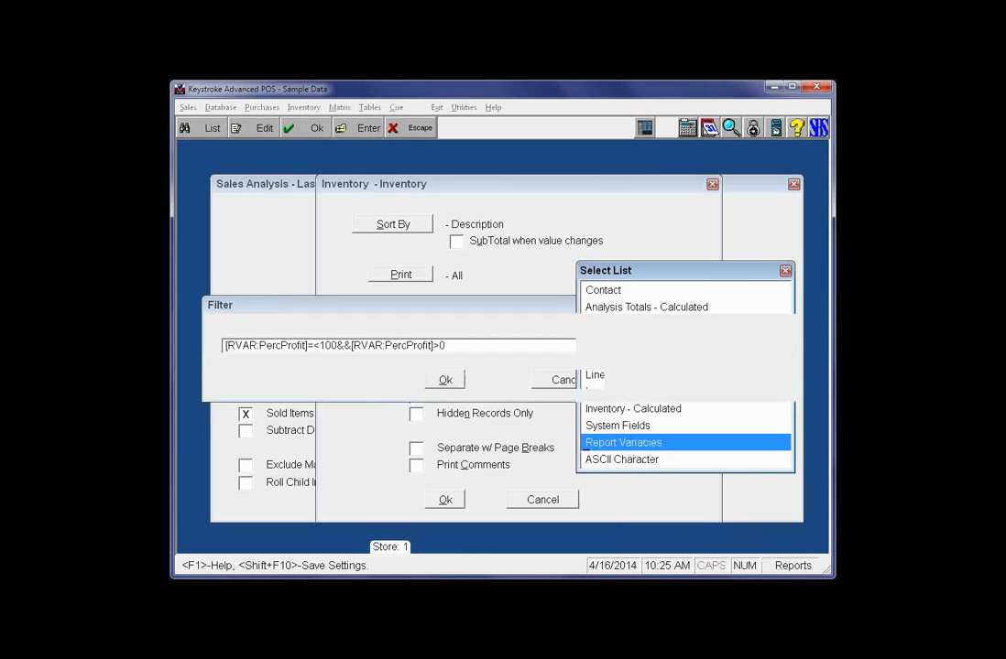
{"action": "key", "text": "Return"}
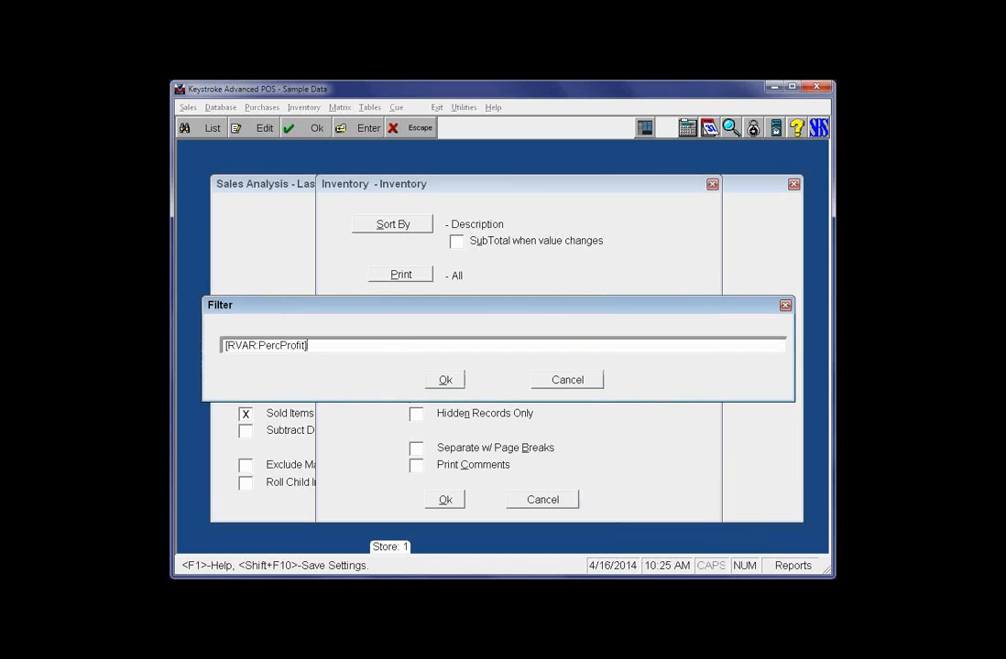
{"action": "type", "text": ">0"}
{"action": "key", "text": "Return"}
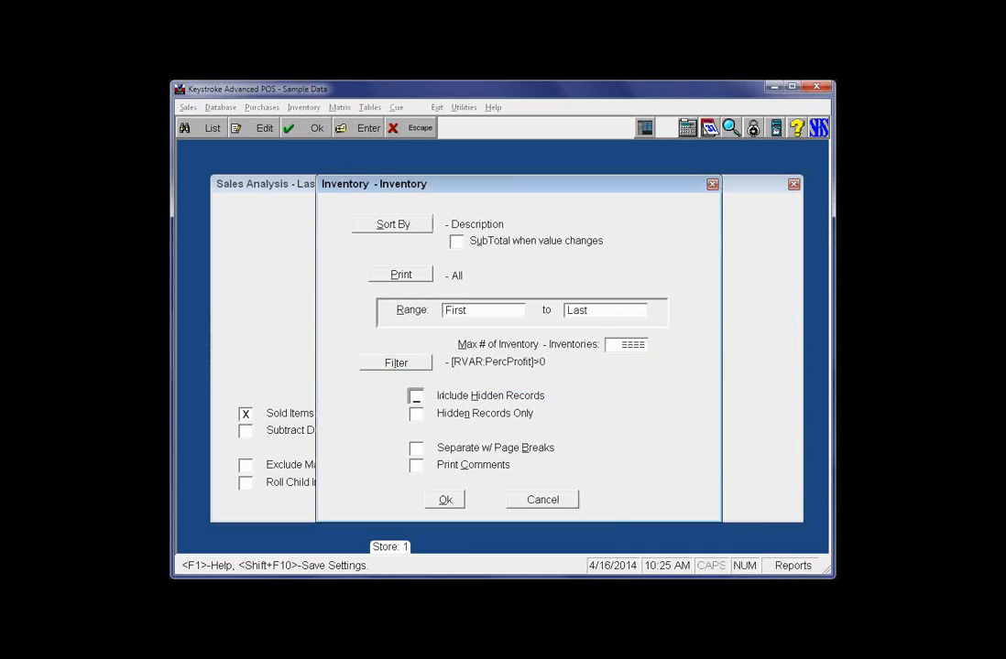
- Run the sales analysis report with the preset date range, check it up to its header, and close it
{"action": "key", "text": "Return"}
{"action": "key", "text": "F10"}
{"action": "key", "text": "Return"}
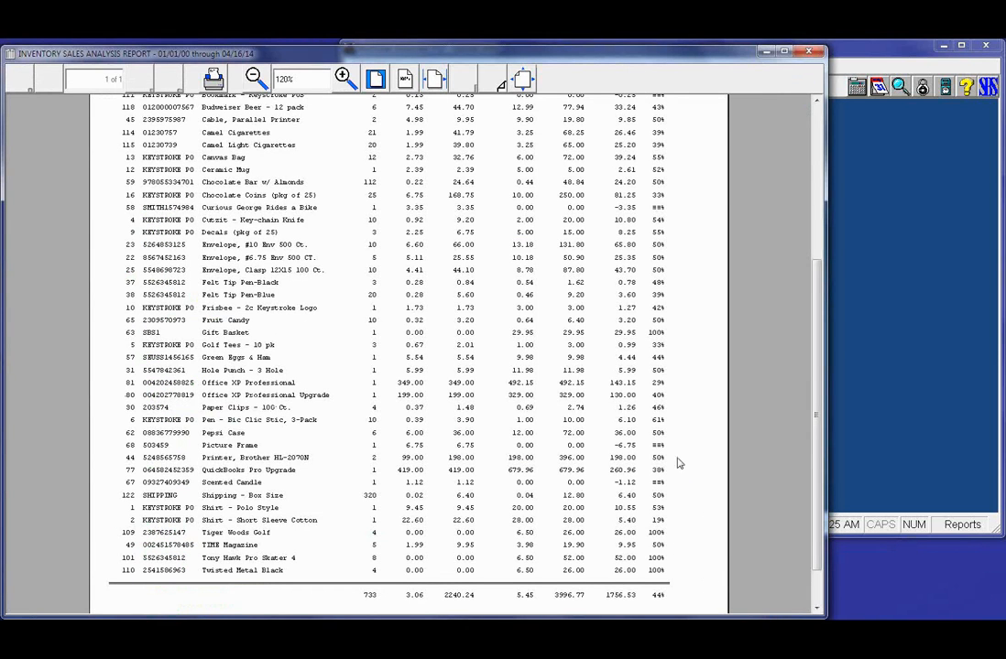
{"action": "left_click_drag", "start_coordinate": [816, 379], "coordinate": [814, 137]}
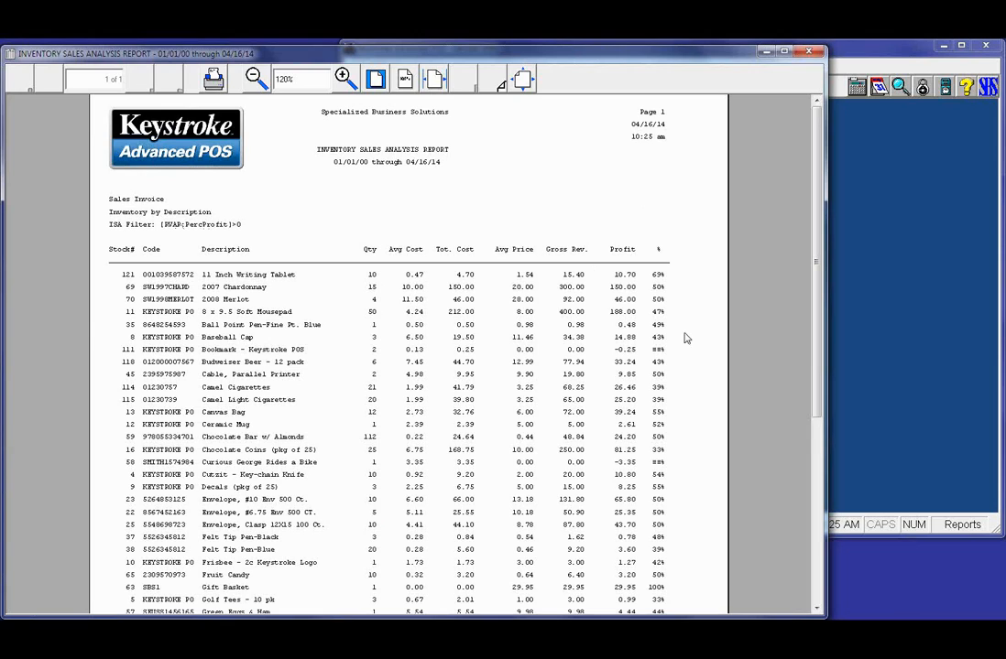
{"action": "left_click", "coordinate": [808, 53]}
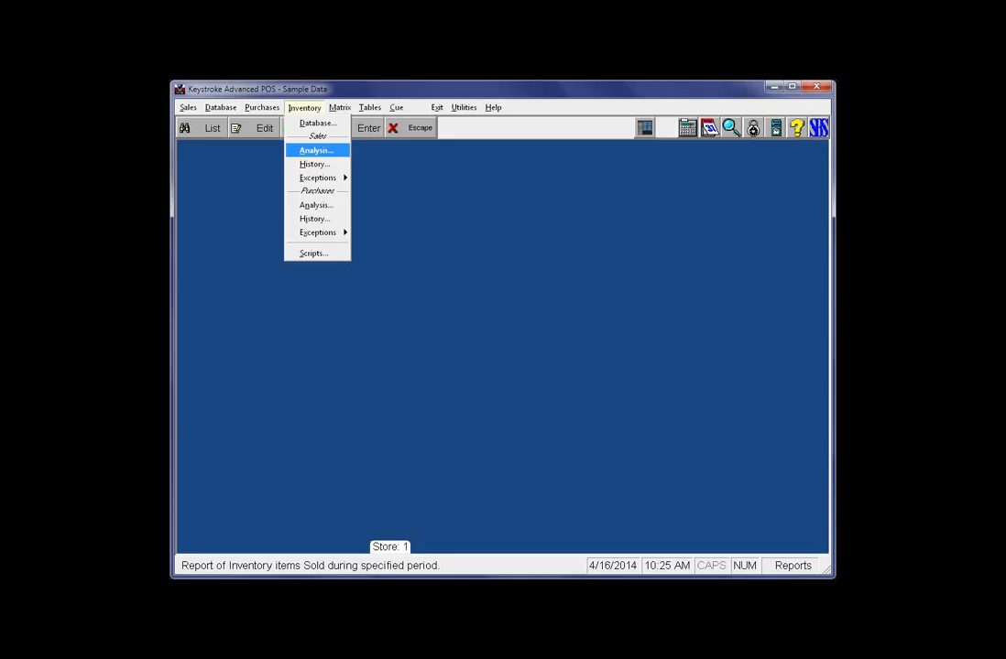
- Reopen the inventory sales analysis with the Last Used settings and display its inventory options
{"action": "left_click", "coordinate": [313, 151]}
{"action": "double_click", "coordinate": [366, 256]}
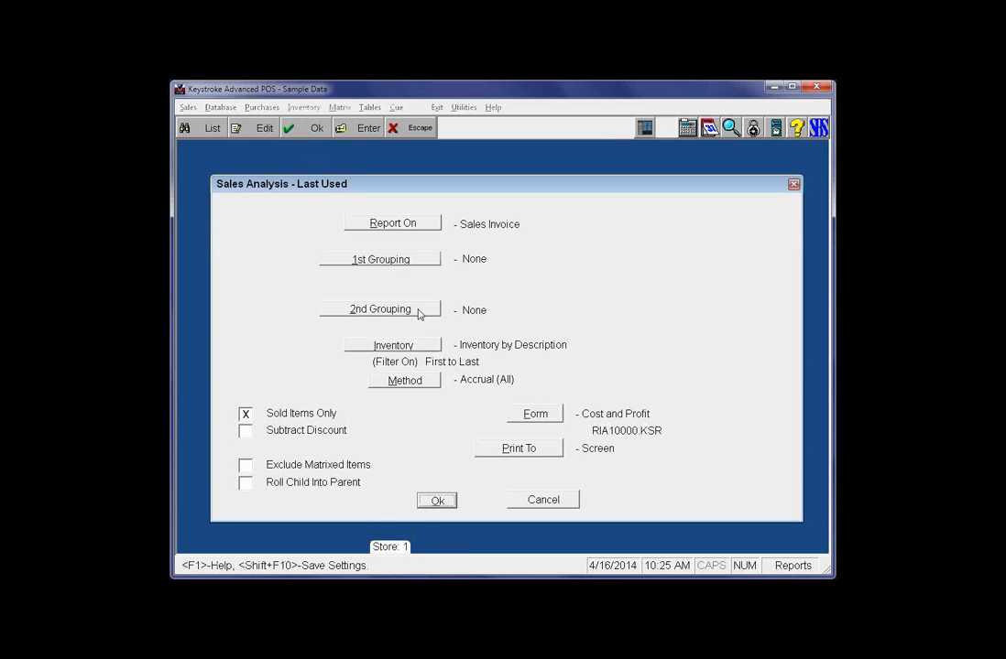
{"action": "left_click", "coordinate": [389, 346]}
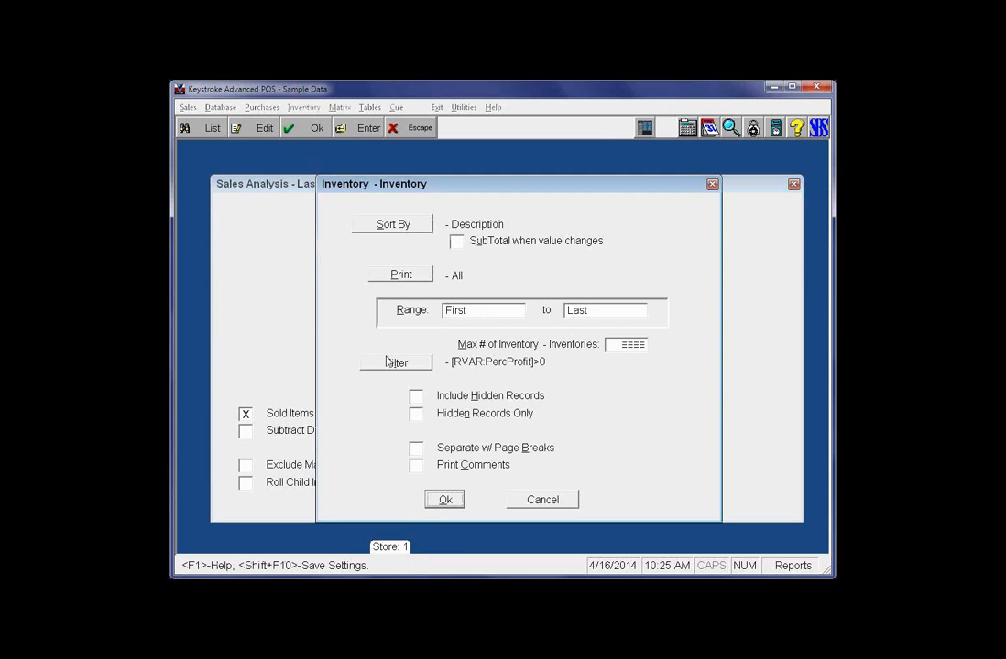
- Extend the inventory filter with a second PercProfit condition so it reads [RVAR:PercProfit]>0 and [RVAR:PercProfit]<100
{"action": "left_click", "coordinate": [407, 362]}
{"action": "left_click", "coordinate": [523, 344]}
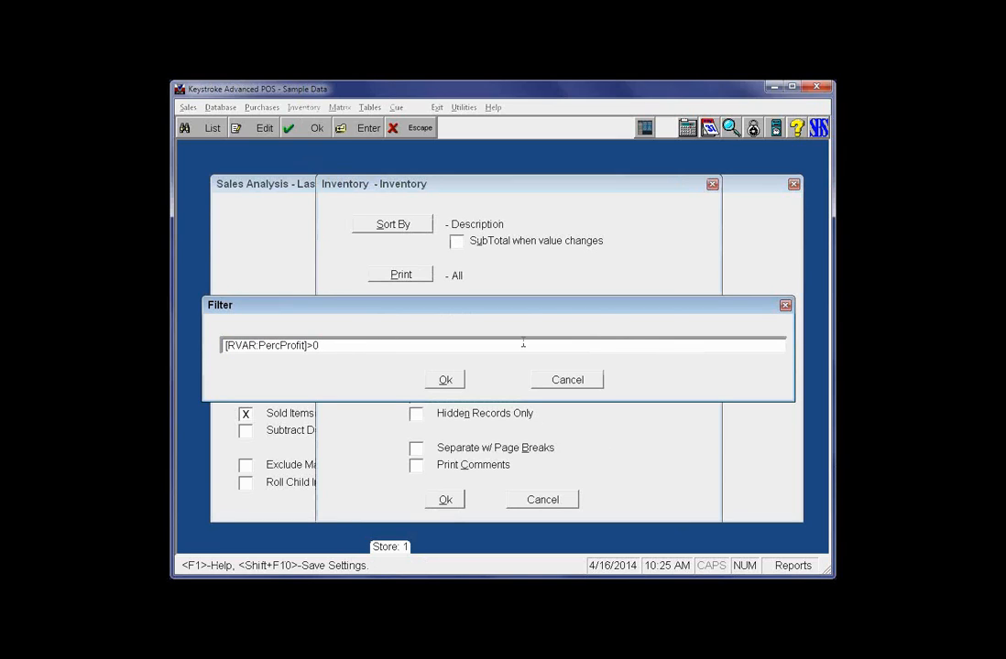
{"action": "type", "text": "and"}
{"action": "key", "text": "F2"}
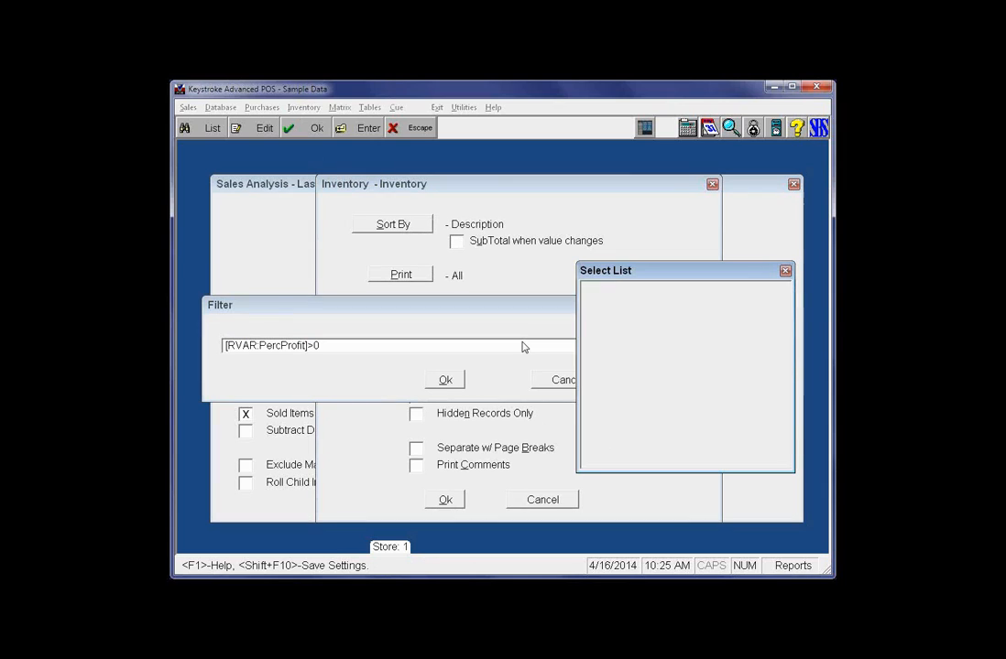
{"action": "key", "text": "Down"}
{"action": "key", "text": "Down"}
{"action": "key", "text": "Down"}
{"action": "key", "text": "Return"}
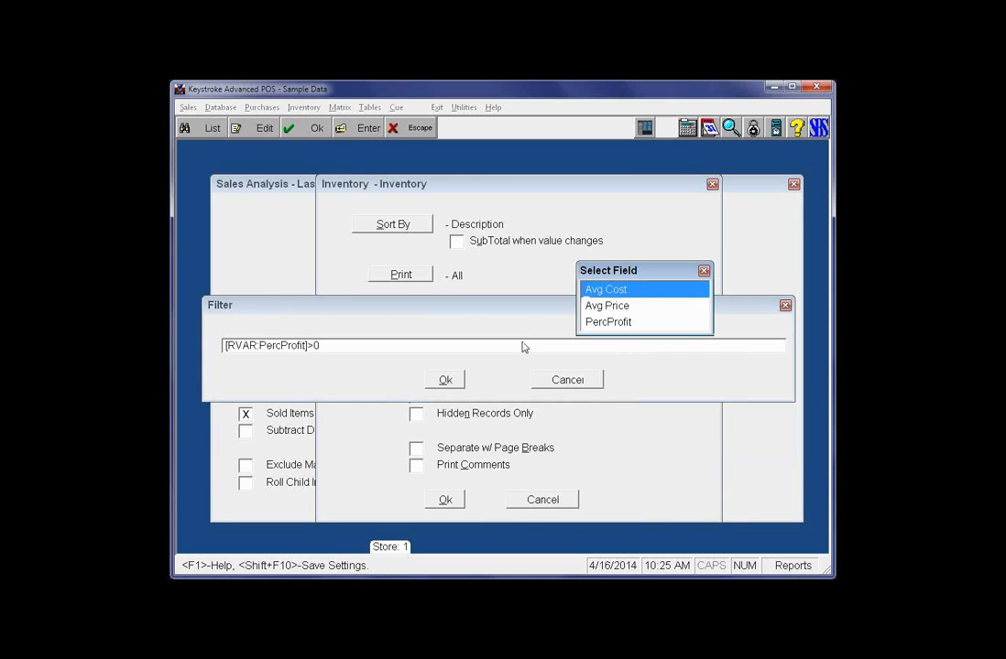
{"action": "key", "text": "Down"}
{"action": "key", "text": "Down"}
{"action": "key", "text": "Return"}
{"action": "type", "text": "<"}
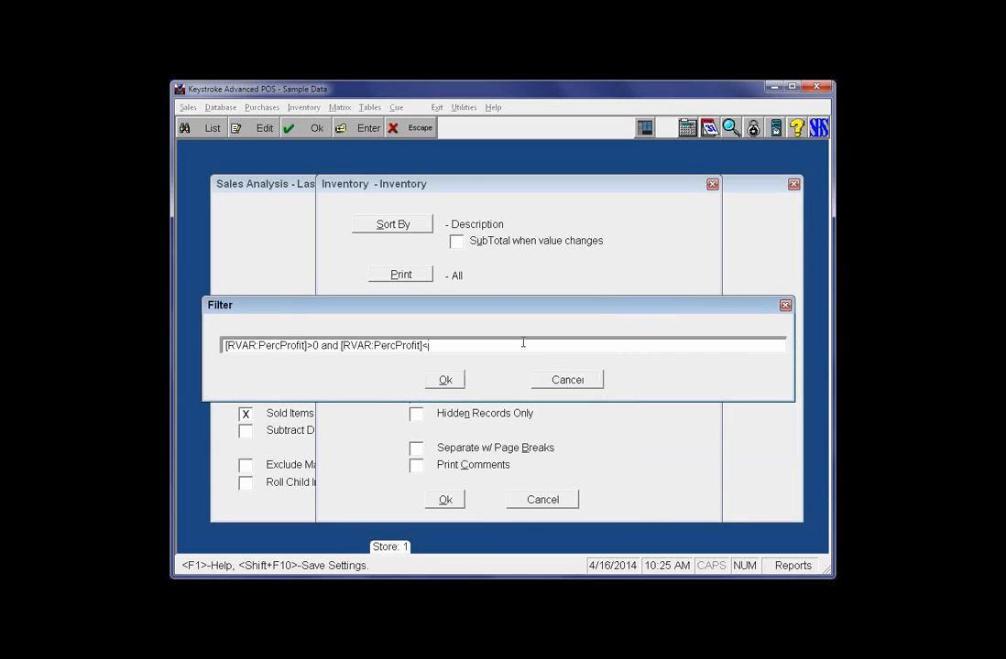
{"action": "type", "text": "100"}
{"action": "key", "text": "Return"}
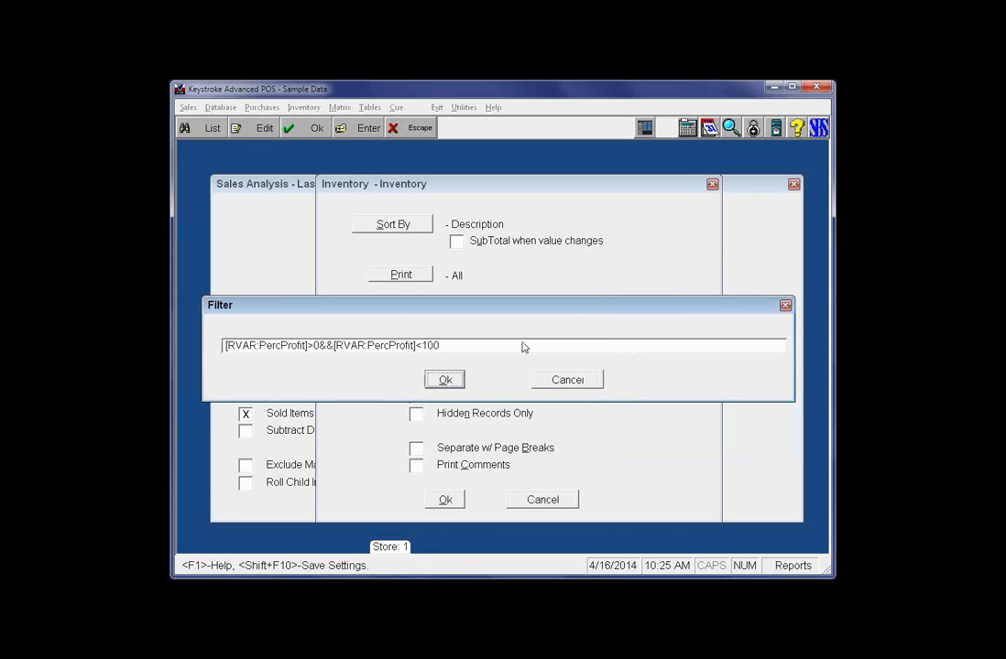
- Accept the two-condition filter and run the sales analysis report with the preset date range
{"action": "key", "text": "Return"}
{"action": "key", "text": "Return"}
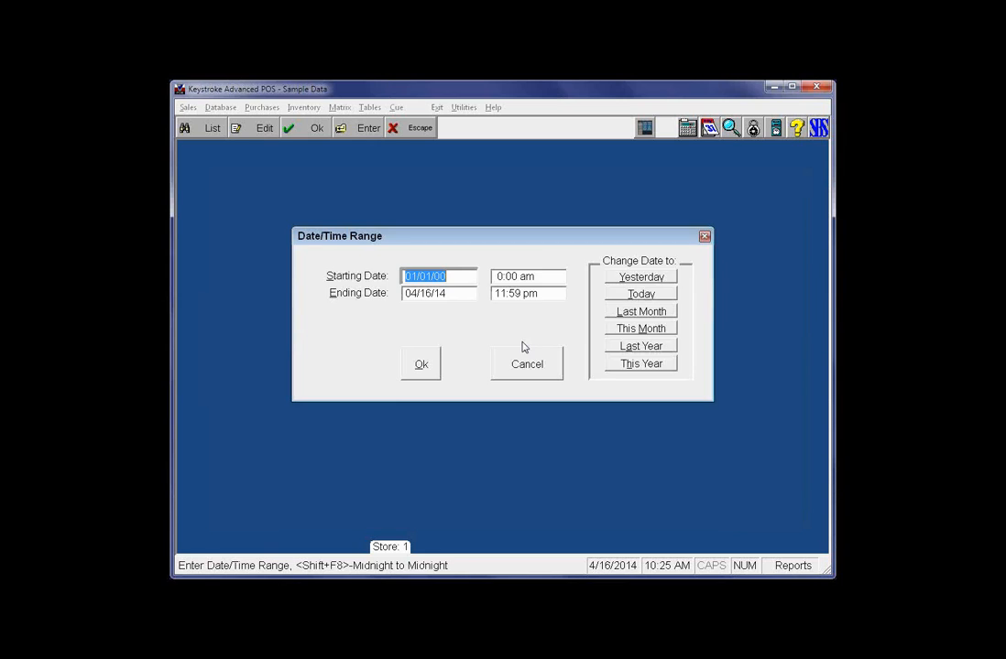
{"action": "key", "text": "Return"}
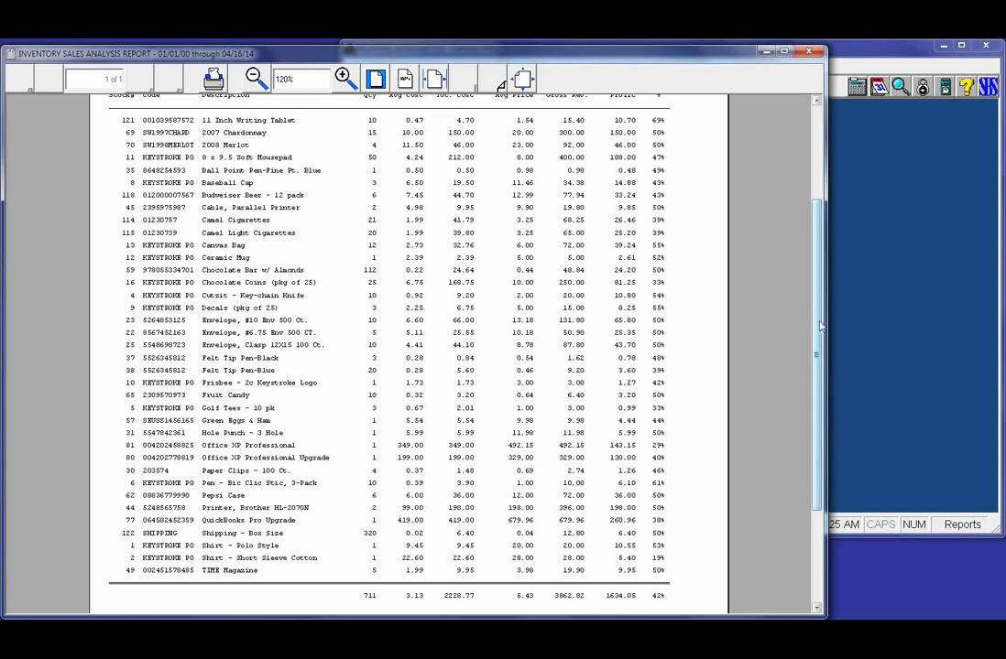
- Examine the filtered report from its header filter line to the totals, checking the profit percentage column
{"action": "left_click", "coordinate": [254, 79]}
{"action": "left_click", "coordinate": [255, 79]}
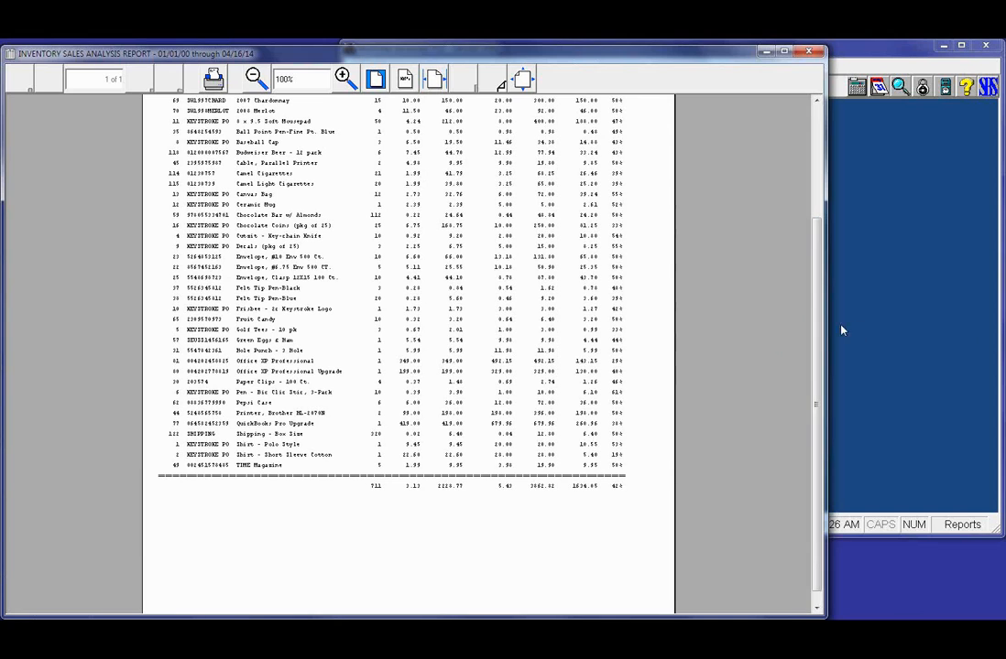
{"action": "scroll", "coordinate": [815, 341], "scroll_direction": "up", "scroll_amount": 5}
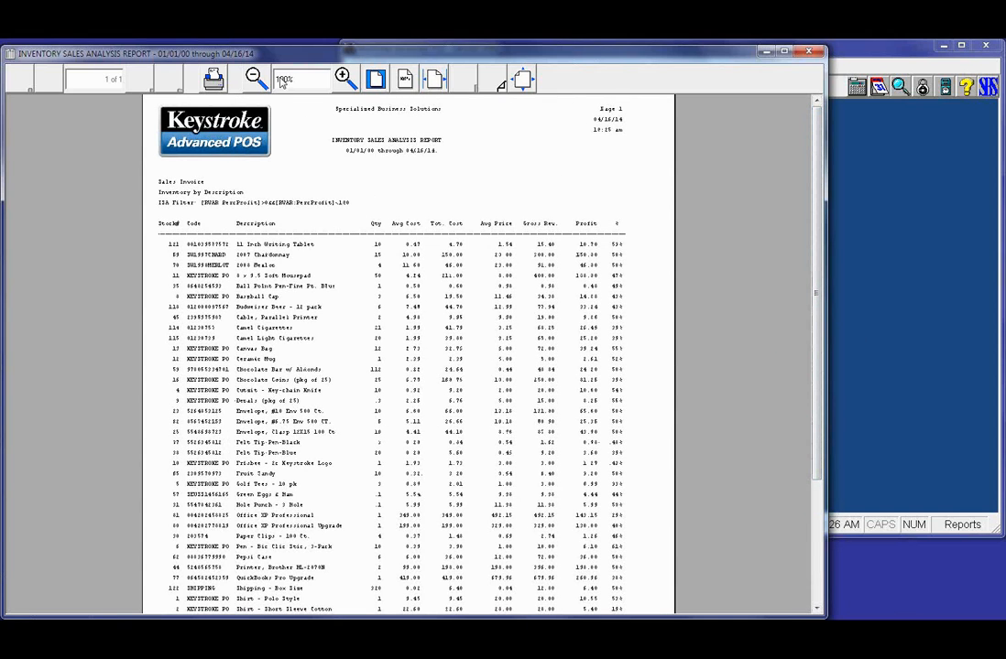
{"action": "left_click", "coordinate": [343, 79]}
{"action": "left_click", "coordinate": [343, 79]}
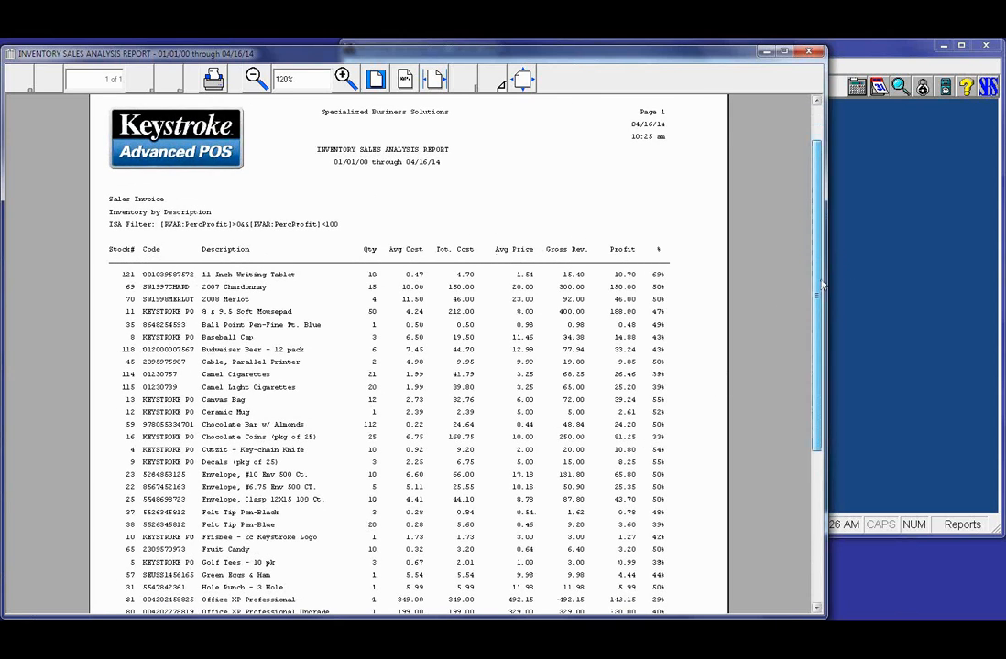
{"action": "scroll", "coordinate": [821, 286], "scroll_direction": "down", "scroll_amount": 2}
{"action": "left_click_drag", "start_coordinate": [818, 444], "coordinate": [818, 544]}
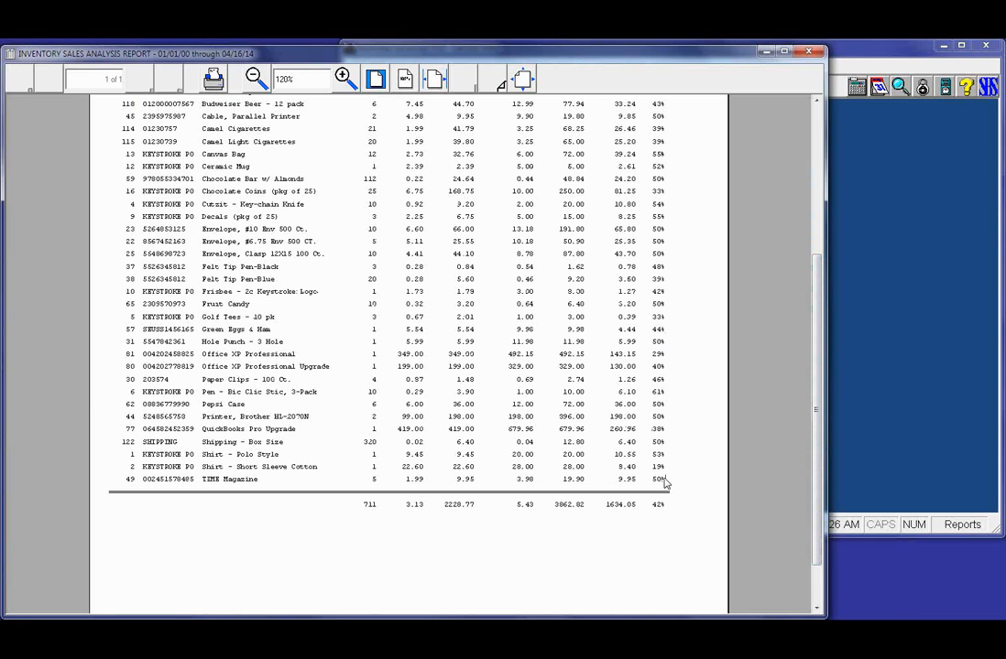
{"action": "left_click_drag", "start_coordinate": [820, 312], "coordinate": [822, 161]}
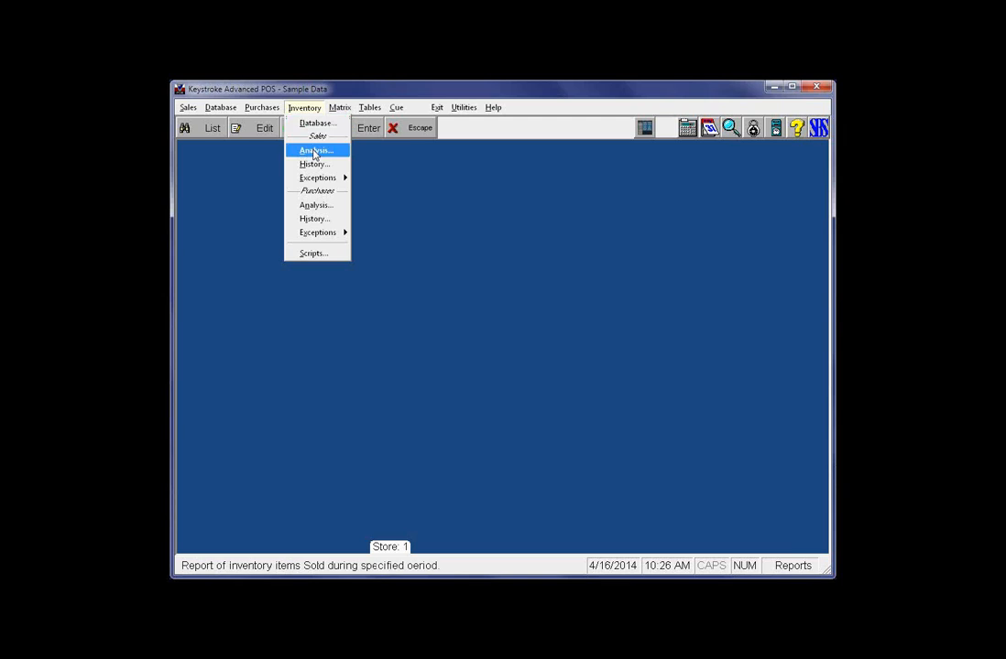
- Load the Last Used inventory sales analysis settings and sort the inventory by % Profit
{"action": "left_click", "coordinate": [313, 151]}
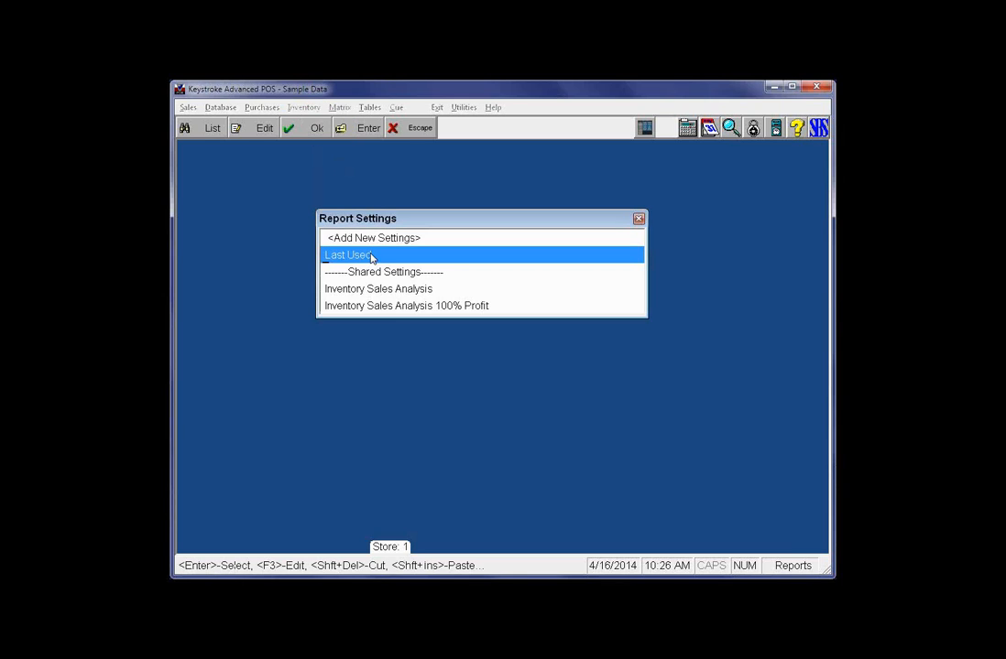
{"action": "double_click", "coordinate": [371, 257]}
{"action": "left_click", "coordinate": [385, 343]}
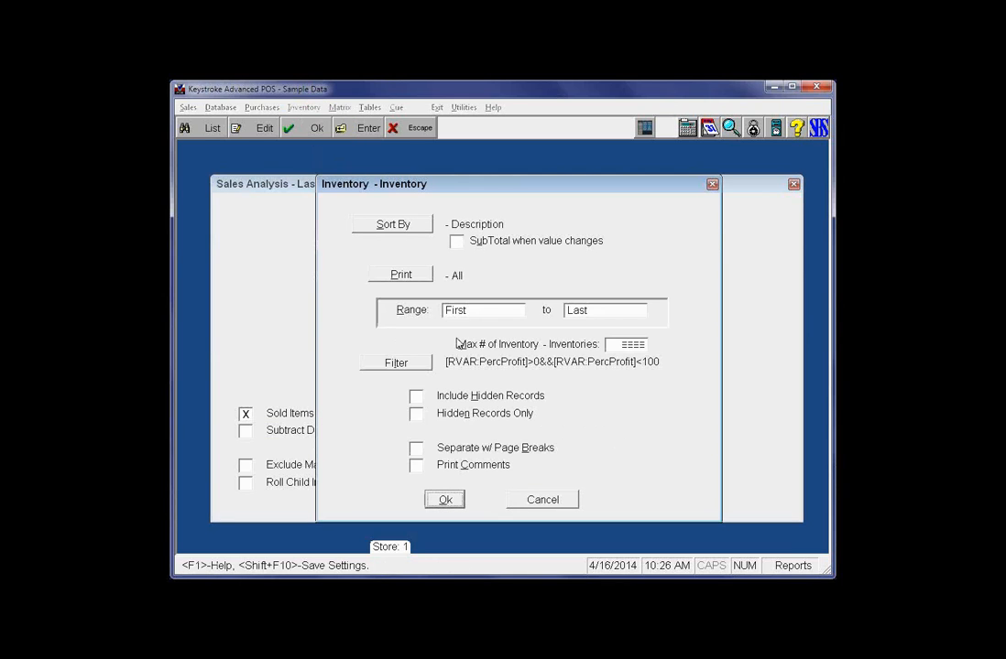
{"action": "left_click", "coordinate": [409, 234]}
{"action": "double_click", "coordinate": [490, 442]}
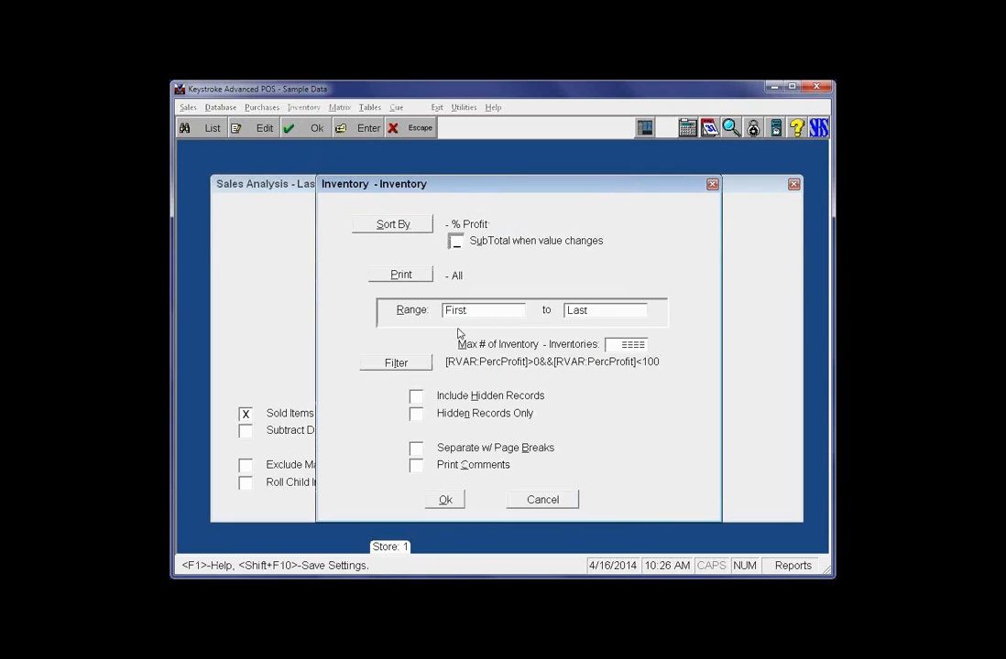
{"action": "left_click", "coordinate": [446, 502]}
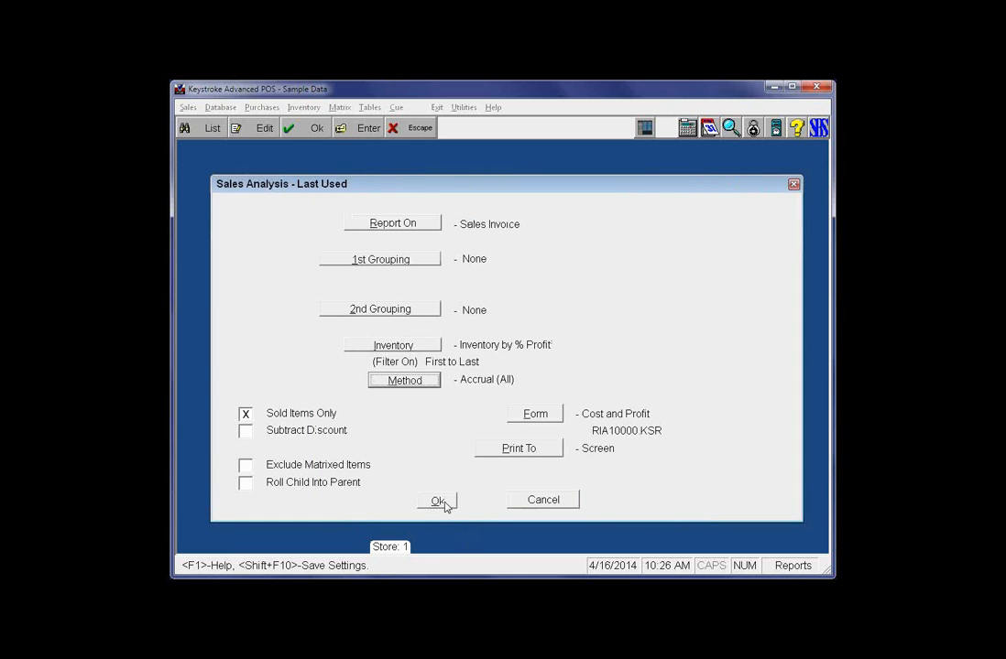
- Run the report sorted by % Profit with the preset date range, review the item order, and close it
{"action": "left_click", "coordinate": [446, 506]}
{"action": "left_click", "coordinate": [422, 368]}
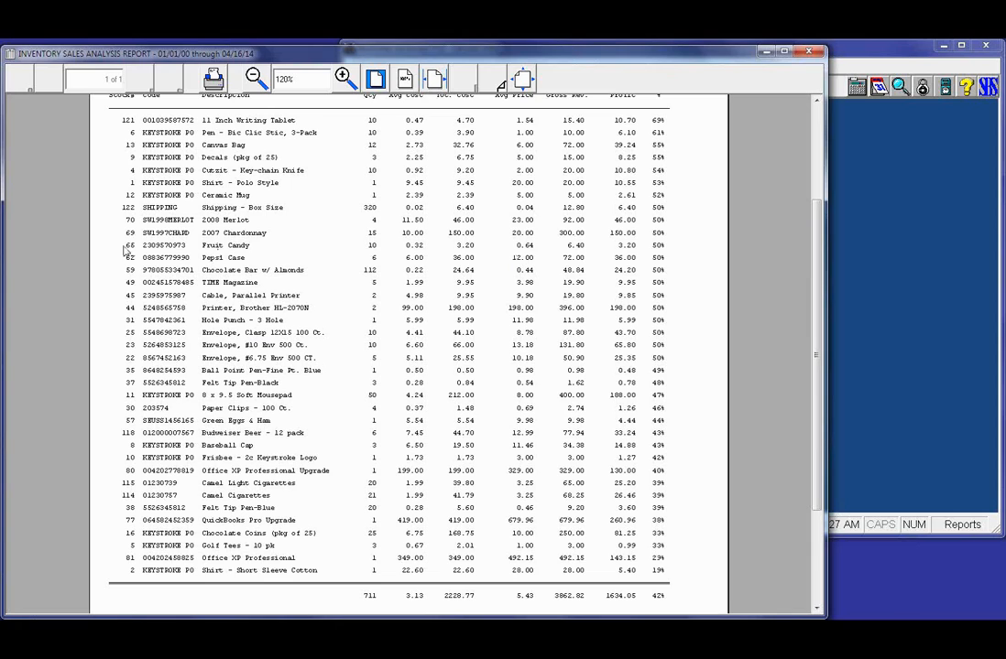
{"action": "left_click", "coordinate": [810, 55]}
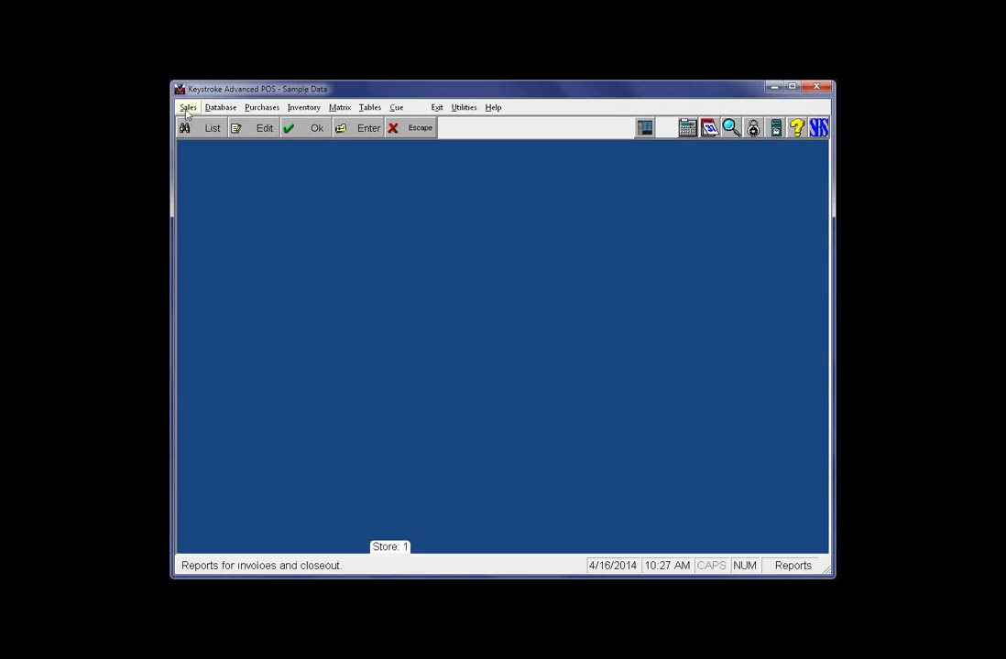
- Open the Sales Transactions report with the Last Used settings
{"action": "left_click", "coordinate": [186, 108]}
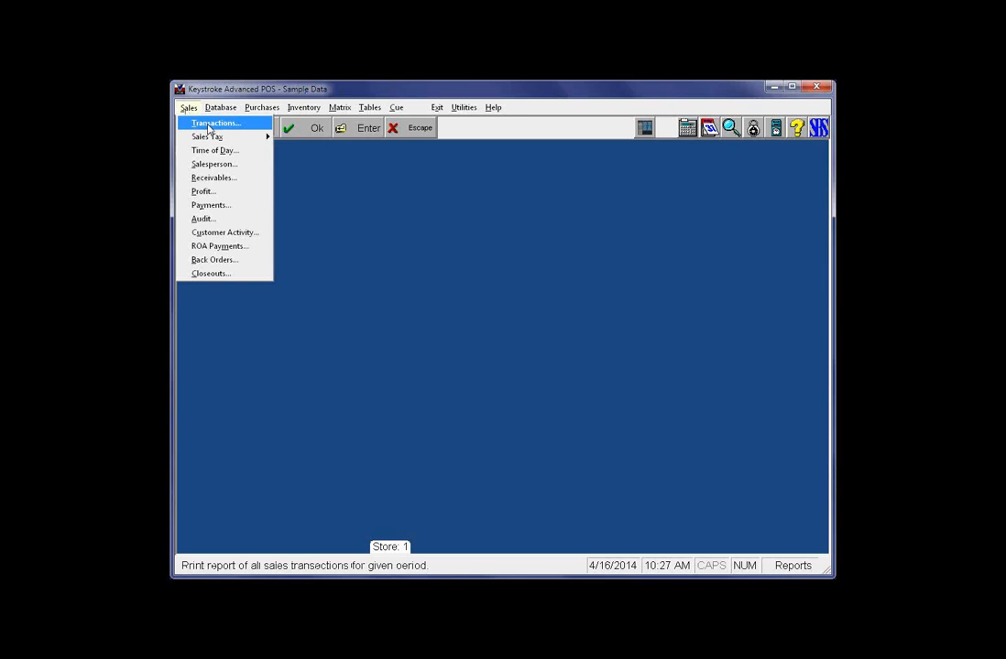
{"action": "left_click", "coordinate": [209, 129]}
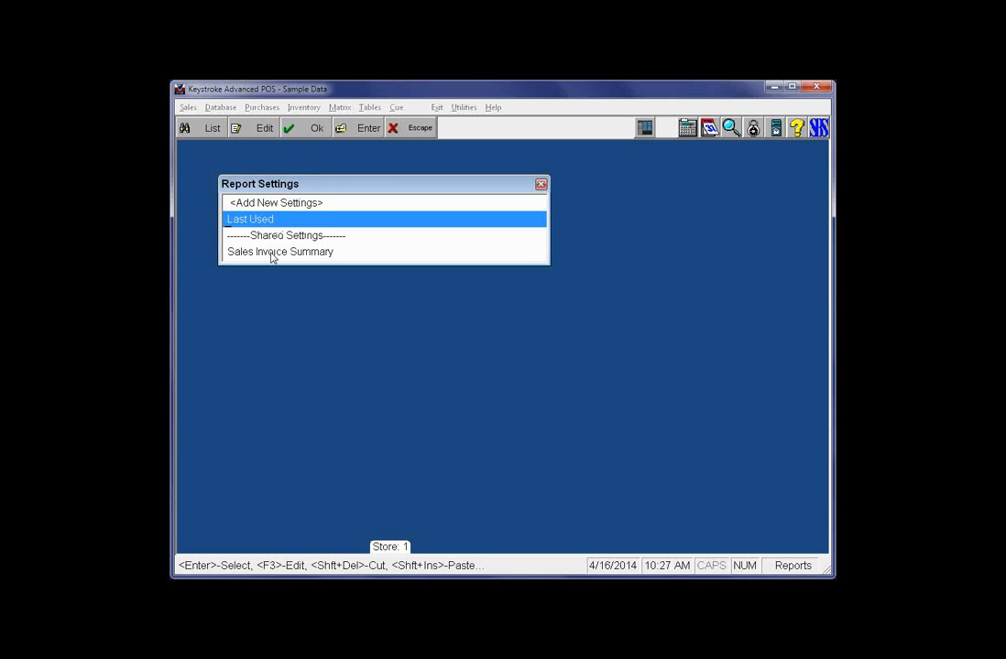
{"action": "double_click", "coordinate": [254, 220]}
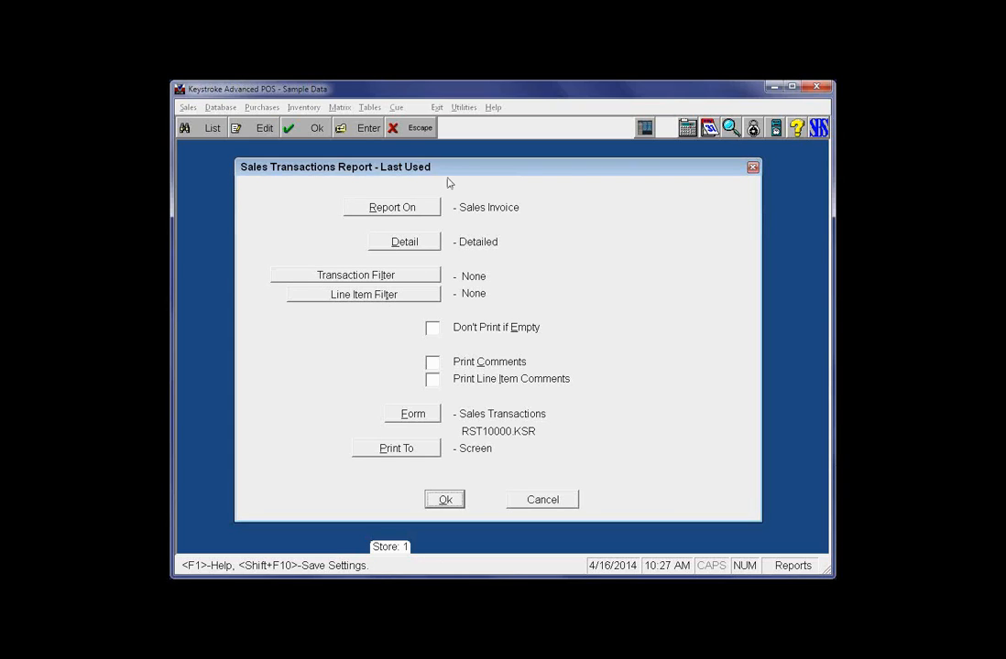
- Set the Sales Transactions report detail to Summary and run it with the preset date range
{"action": "left_click", "coordinate": [404, 241]}
{"action": "left_click", "coordinate": [529, 240]}
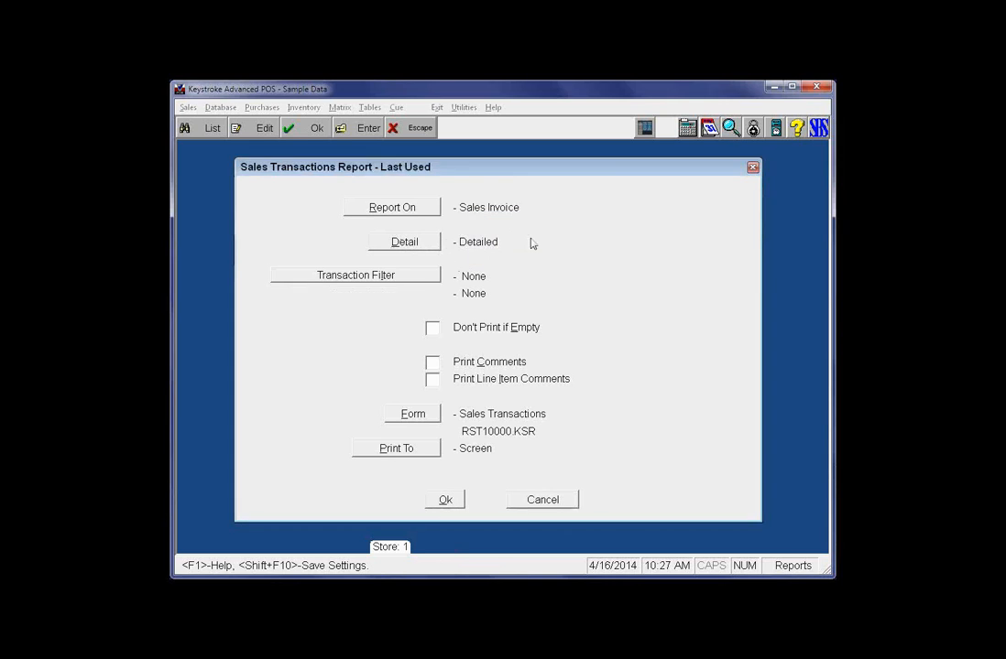
{"action": "left_click", "coordinate": [450, 483]}
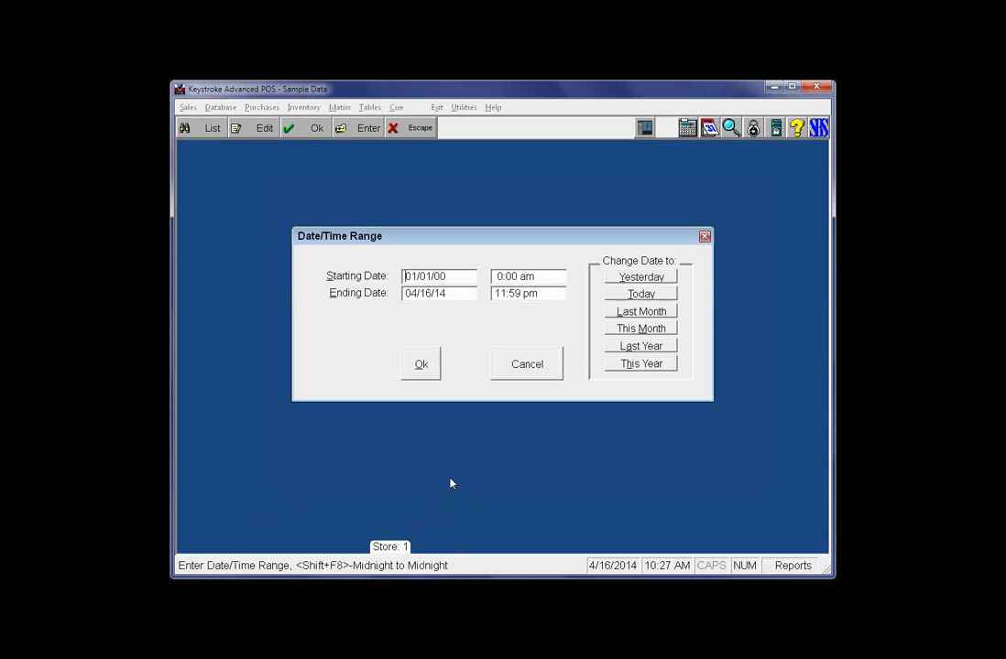
{"action": "left_click", "coordinate": [422, 364]}
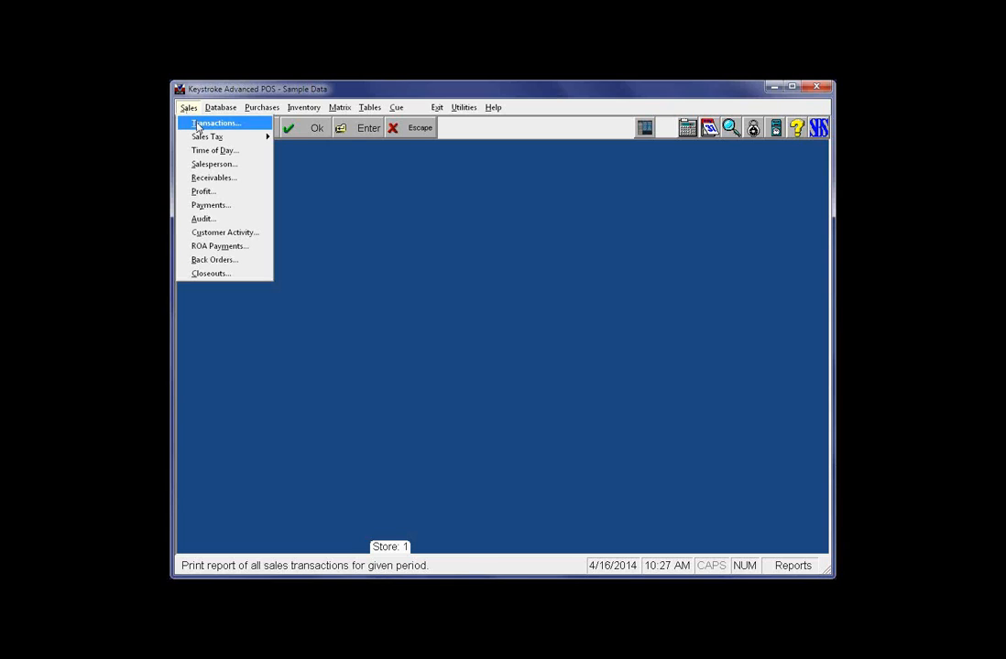
- Reopen the Last Used Sales Transactions settings and insert the Sales Invoice Number field into an empty transaction filter
{"action": "left_click", "coordinate": [215, 122]}
{"action": "double_click", "coordinate": [247, 220]}
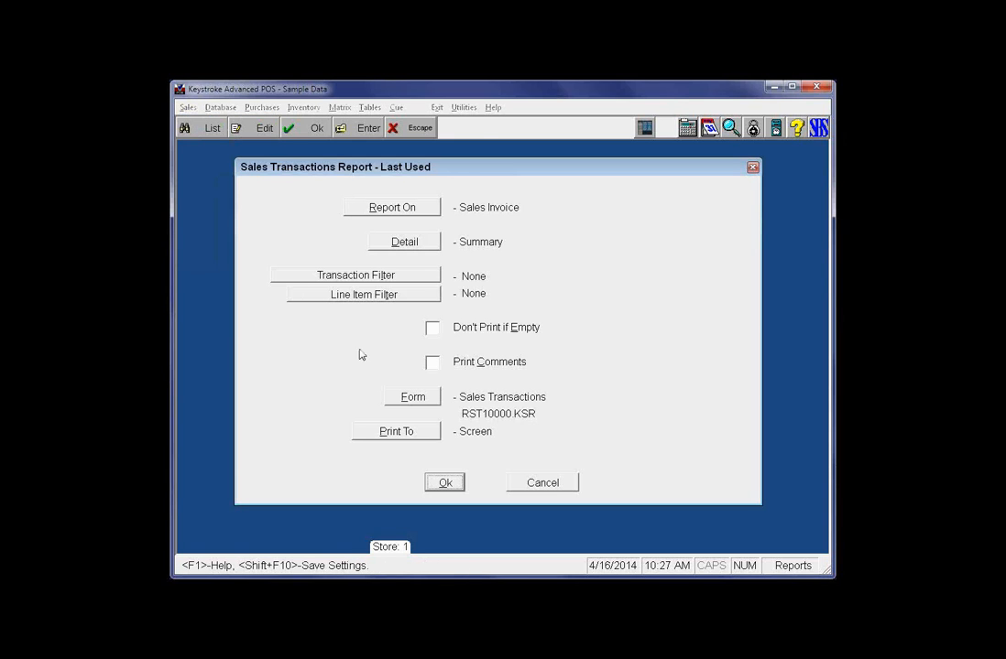
{"action": "left_click", "coordinate": [363, 277]}
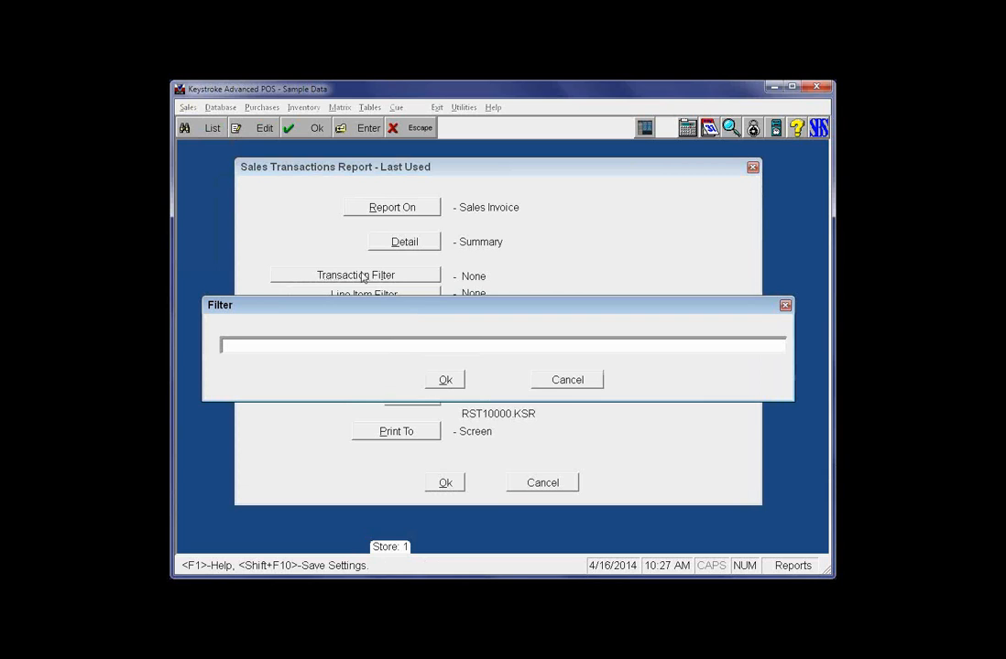
{"action": "key", "text": "F2"}
{"action": "key", "text": "Up"}
{"action": "key", "text": "Up"}
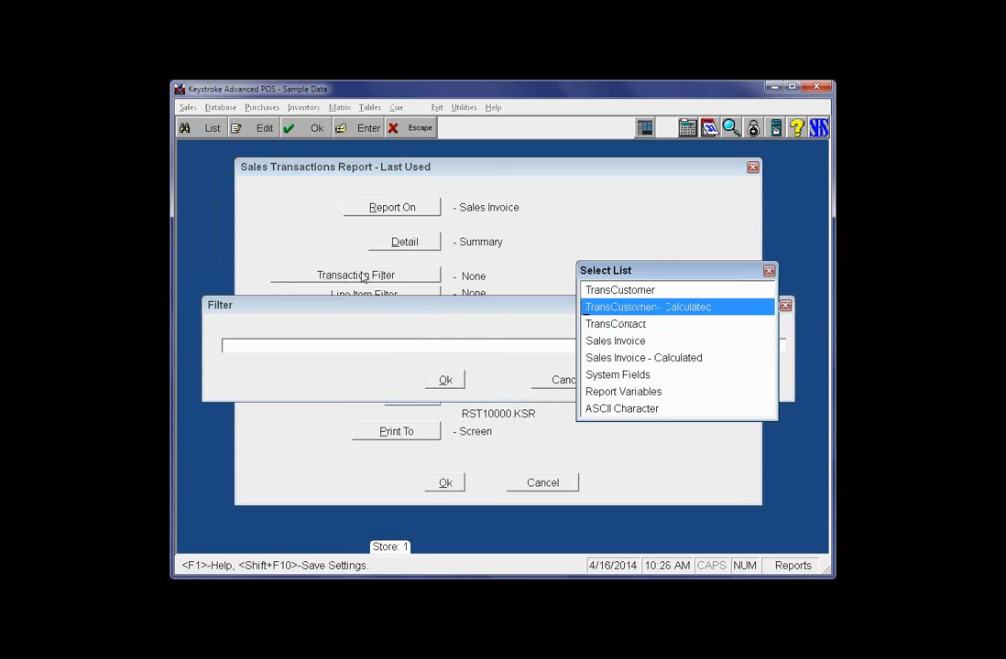
{"action": "key", "text": "Down"}
{"action": "key", "text": "Down"}
{"action": "key", "text": "Return"}
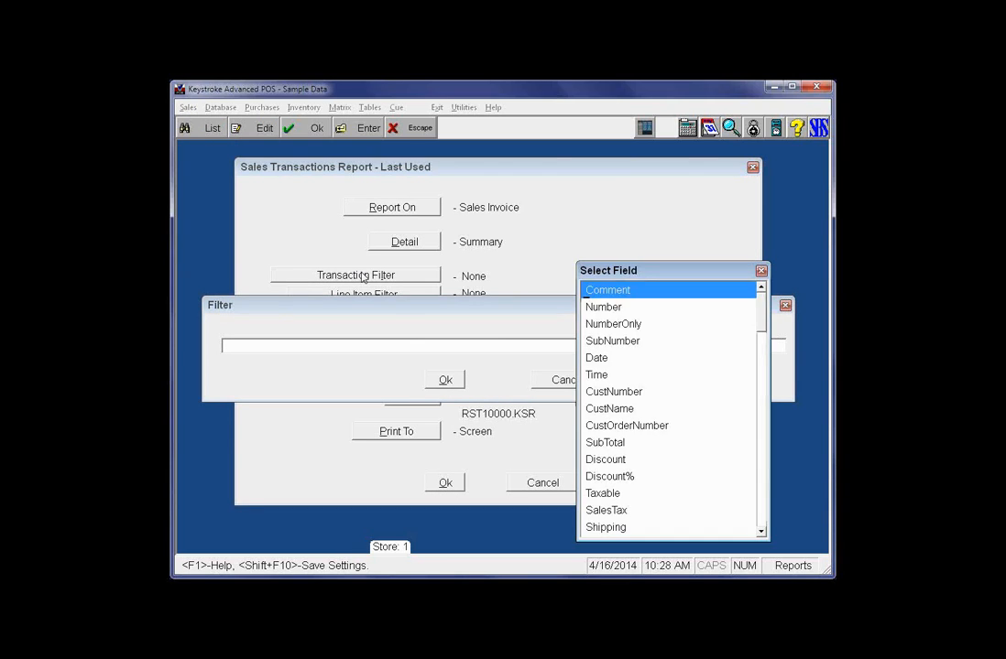
{"action": "key", "text": "Down"}
{"action": "key", "text": "Return"}
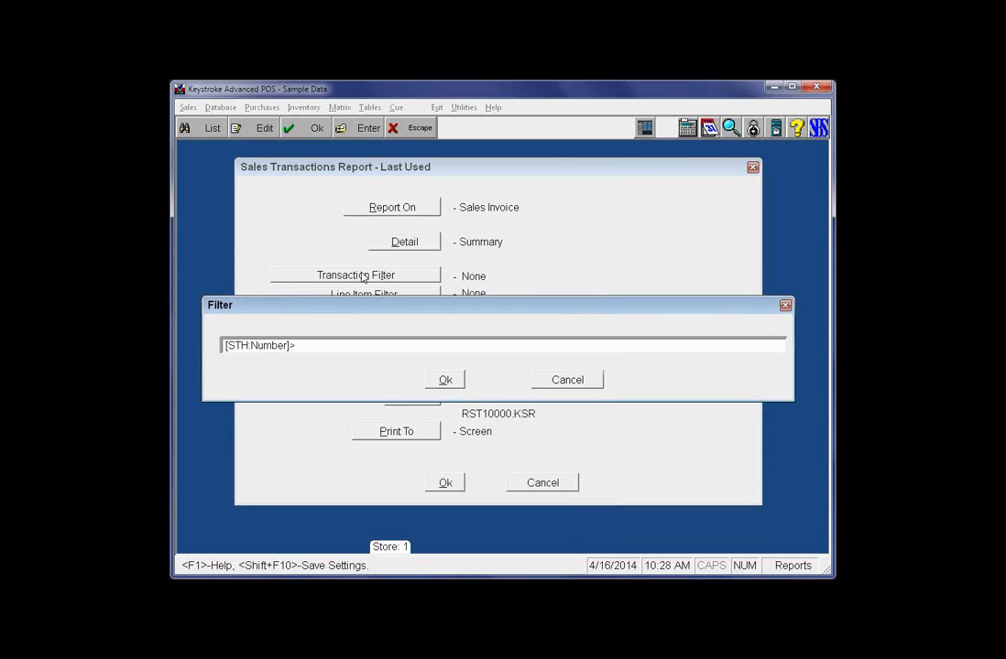
- Complete the transaction filter as [STH:Number]>10 and run the report with the preset date range
{"action": "type", "text": ">10"}
{"action": "key", "text": "Tab"}
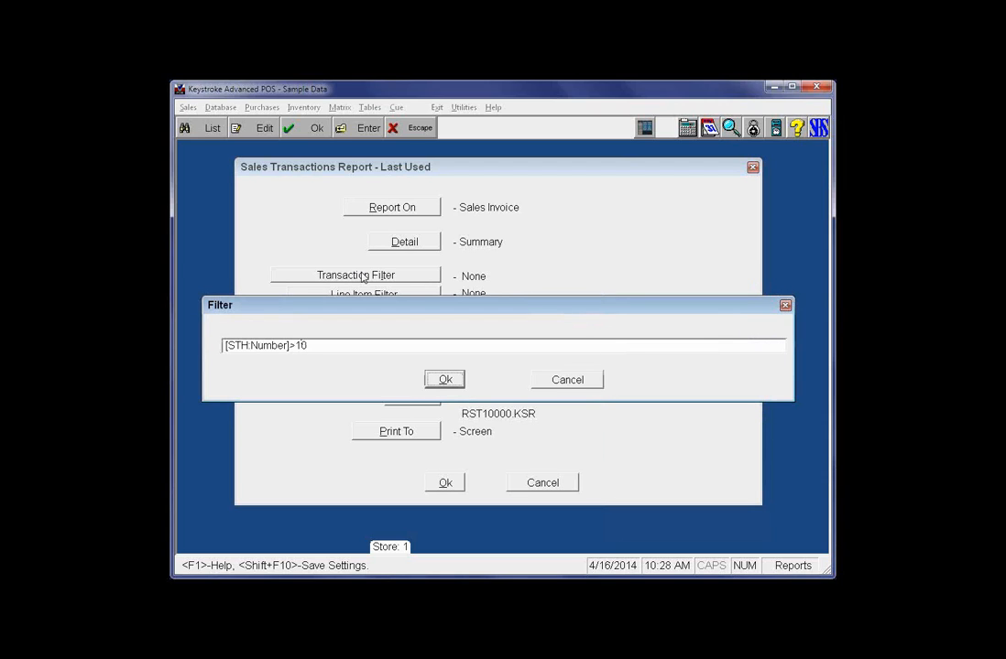
{"action": "key", "text": "Return"}
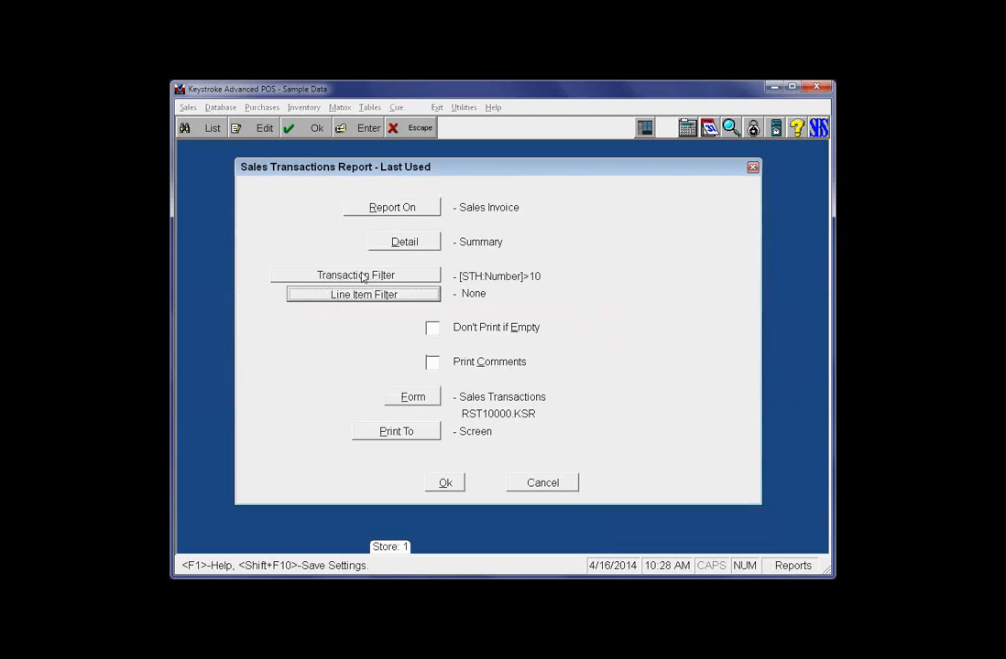
{"action": "key", "text": "F10"}
{"action": "key", "text": "F10"}
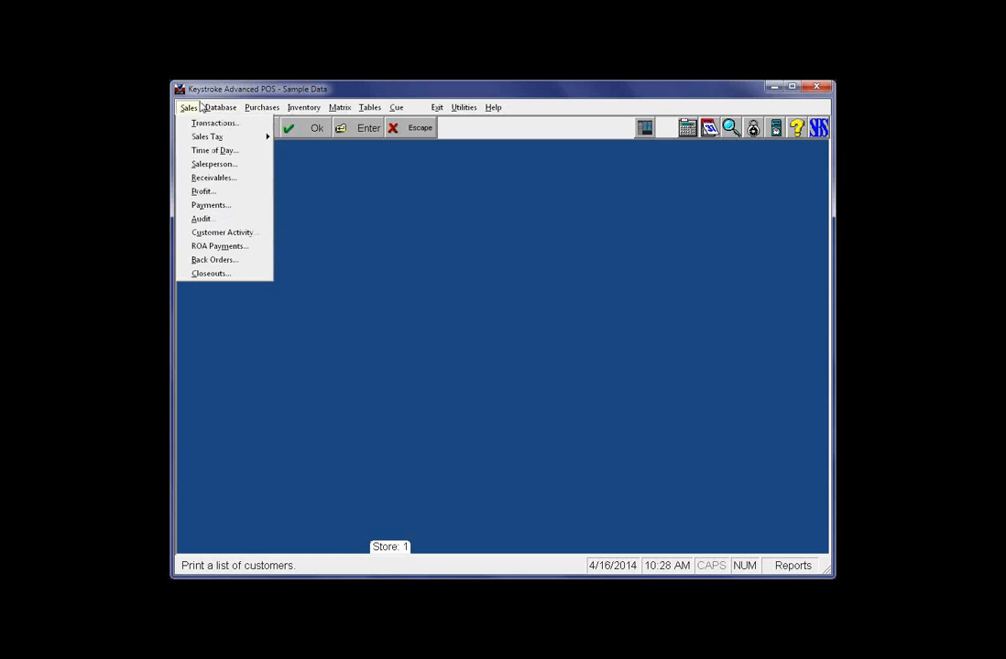
- Reopen the Last Used Sales Transactions settings, enable Don't Print if Empty, and rerun the report
{"action": "left_click", "coordinate": [255, 230]}
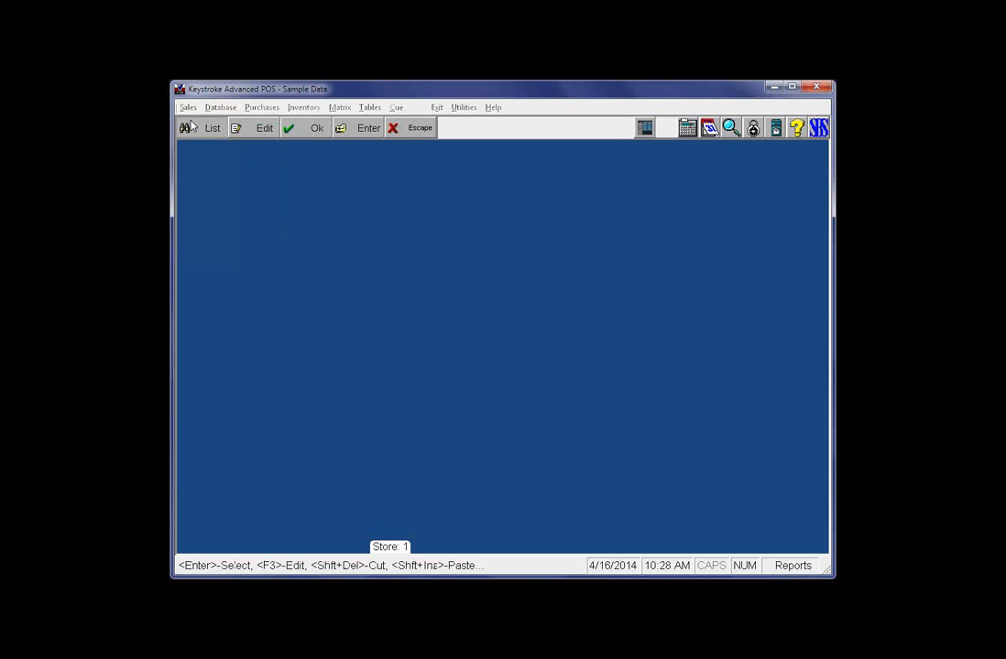
{"action": "double_click", "coordinate": [255, 223]}
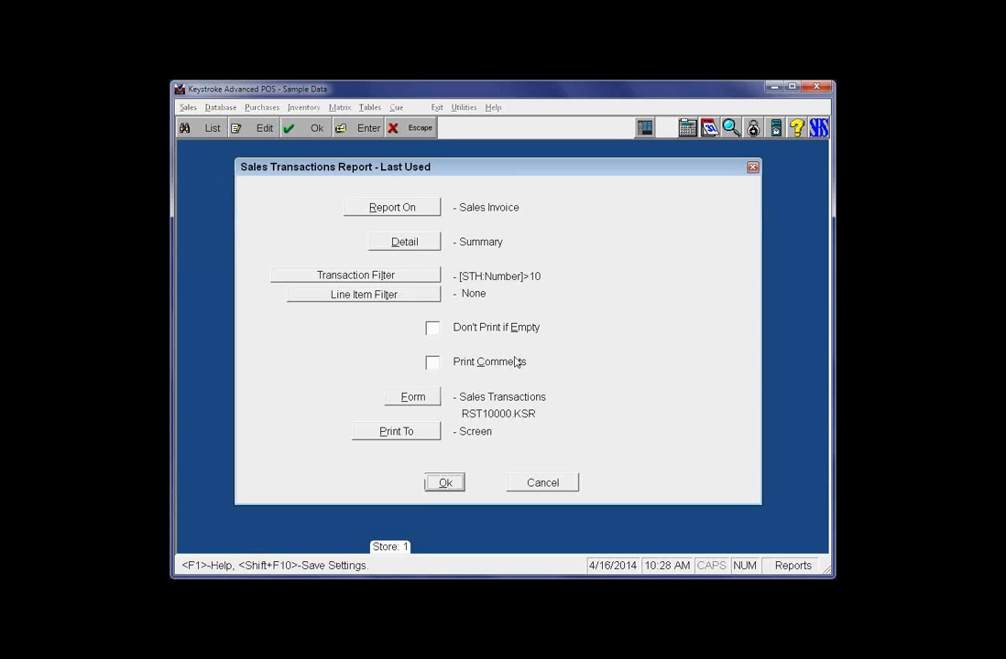
{"action": "left_click", "coordinate": [432, 328]}
{"action": "left_click", "coordinate": [461, 486]}
{"action": "left_click", "coordinate": [427, 364]}
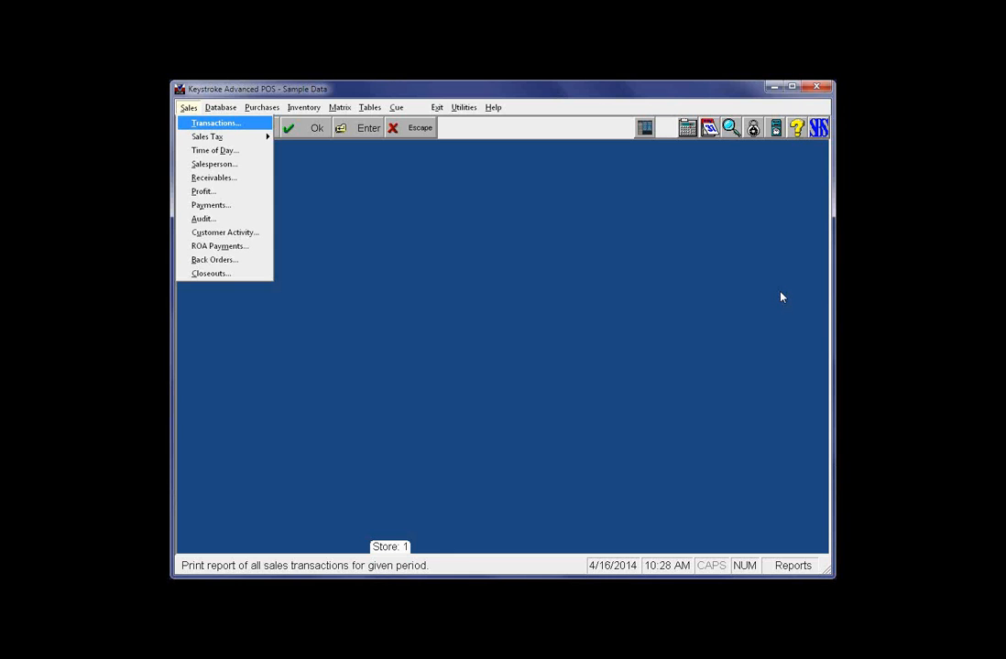
- Reopen the Last Used Sales Transactions settings, clear the transaction filter, and set the detail to Detailed
{"action": "key", "text": "Return"}
{"action": "double_click", "coordinate": [262, 223]}
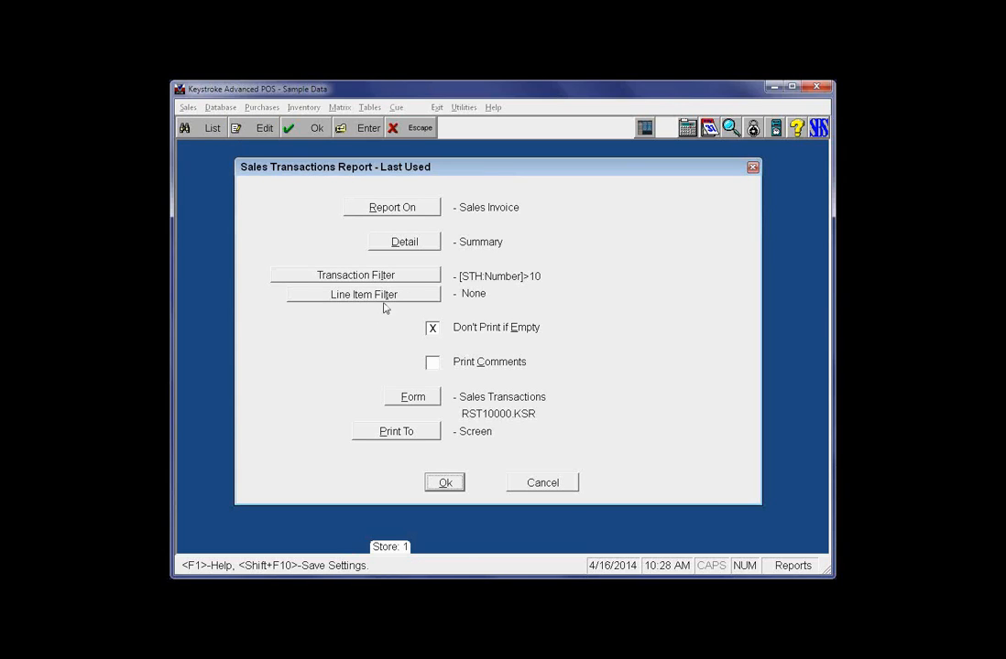
{"action": "left_click", "coordinate": [369, 277]}
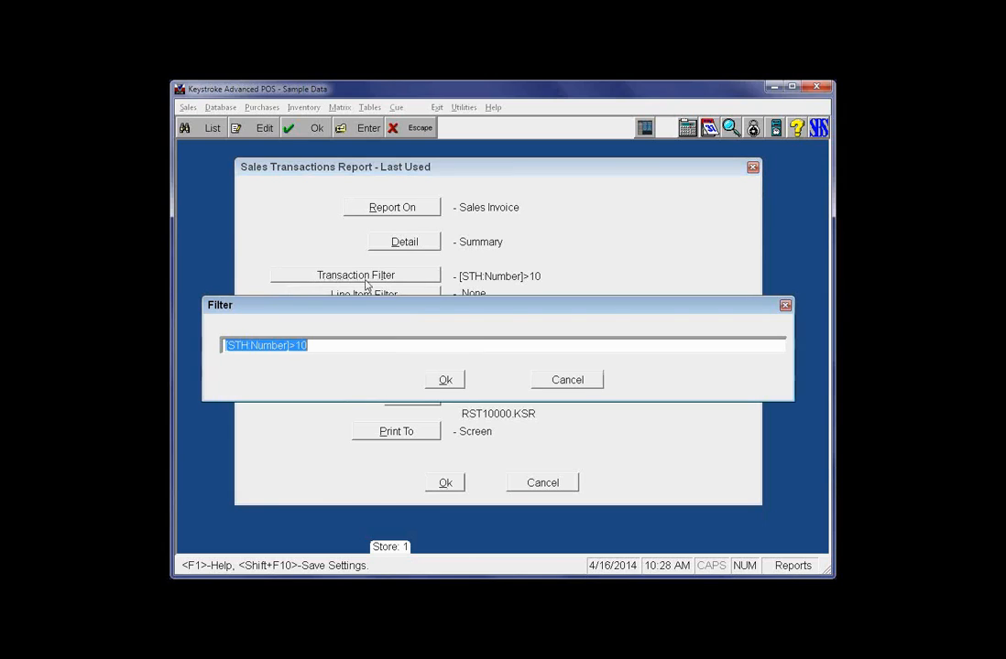
{"action": "key", "text": "Delete"}
{"action": "key", "text": "Return"}
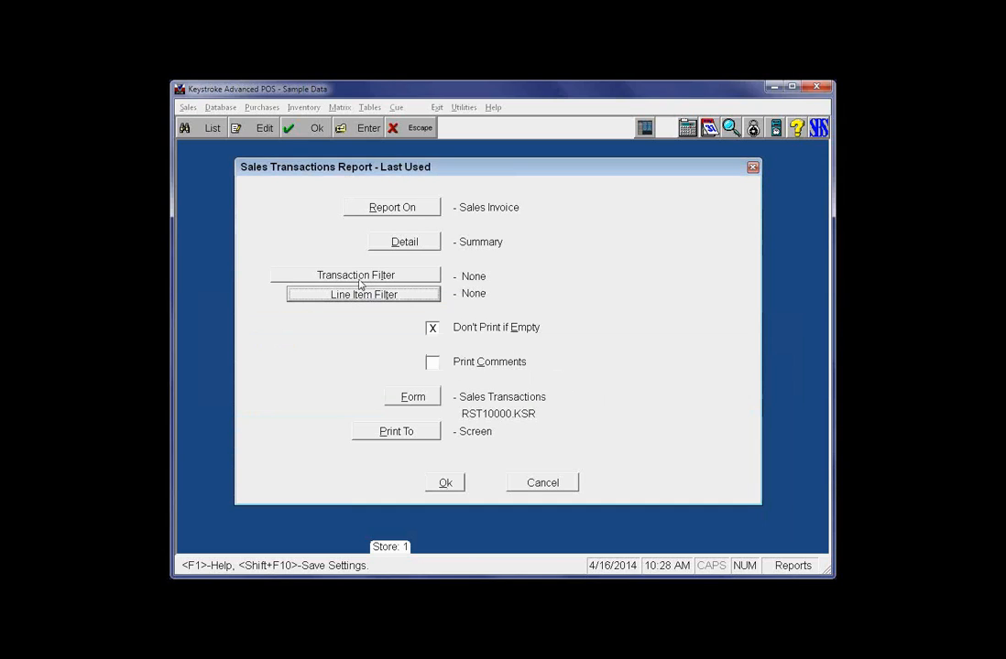
{"action": "left_click", "coordinate": [415, 241]}
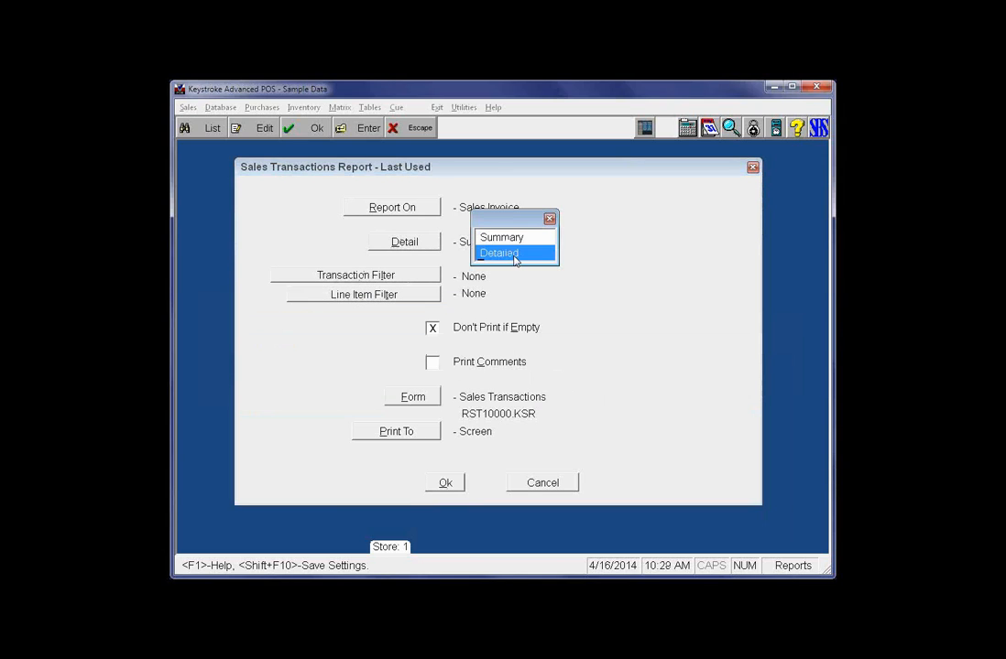
{"action": "left_click", "coordinate": [515, 256]}
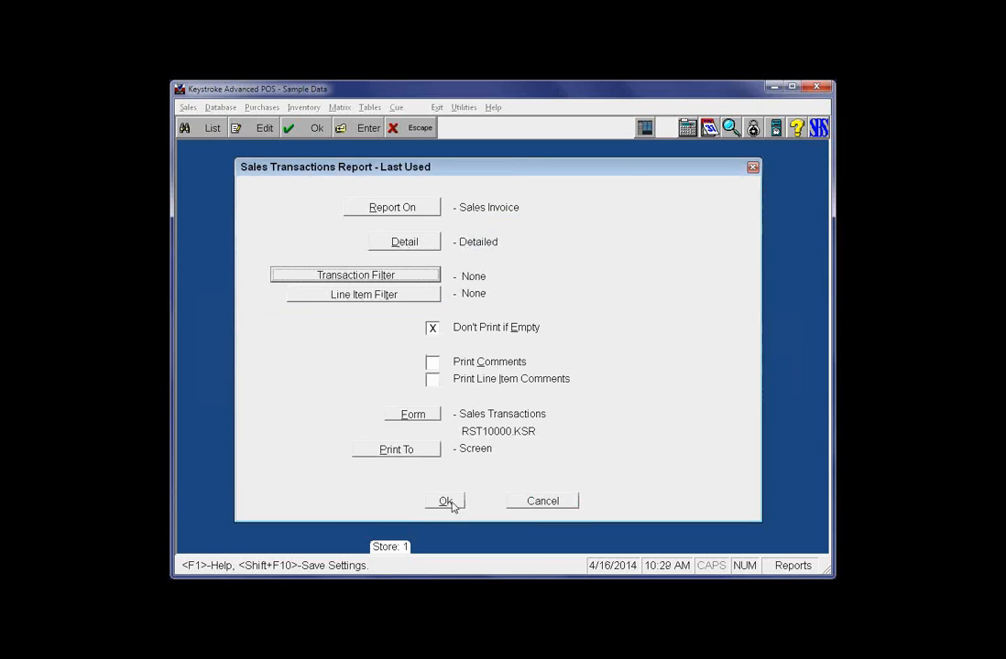
- Run the detailed report with the preset date range and examine the invoices' line items across its first four pages
{"action": "left_click", "coordinate": [448, 501]}
{"action": "left_click", "coordinate": [423, 364]}
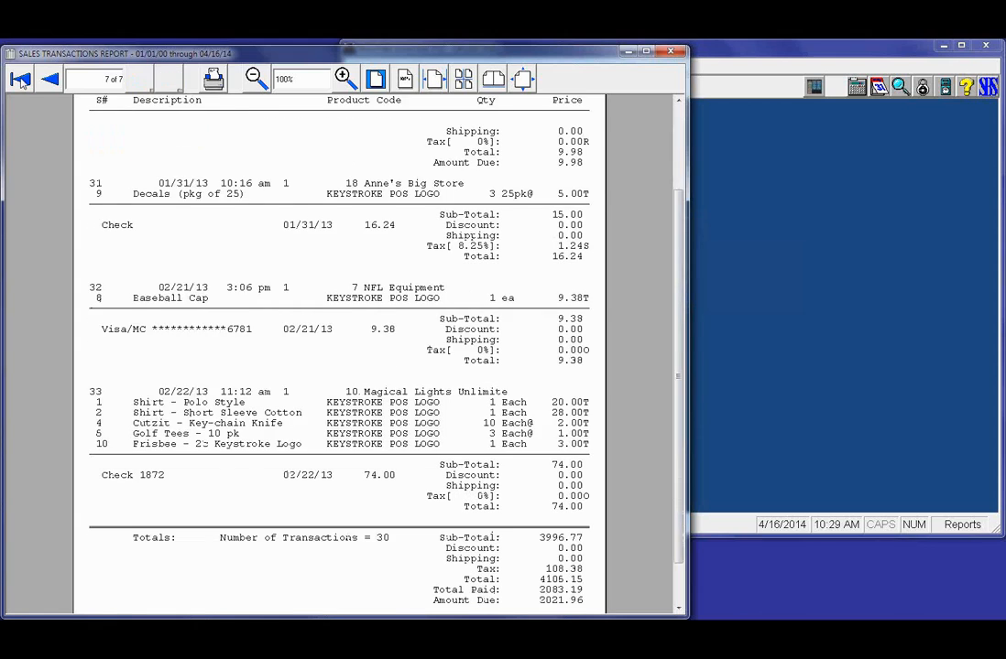
{"action": "left_click", "coordinate": [20, 75]}
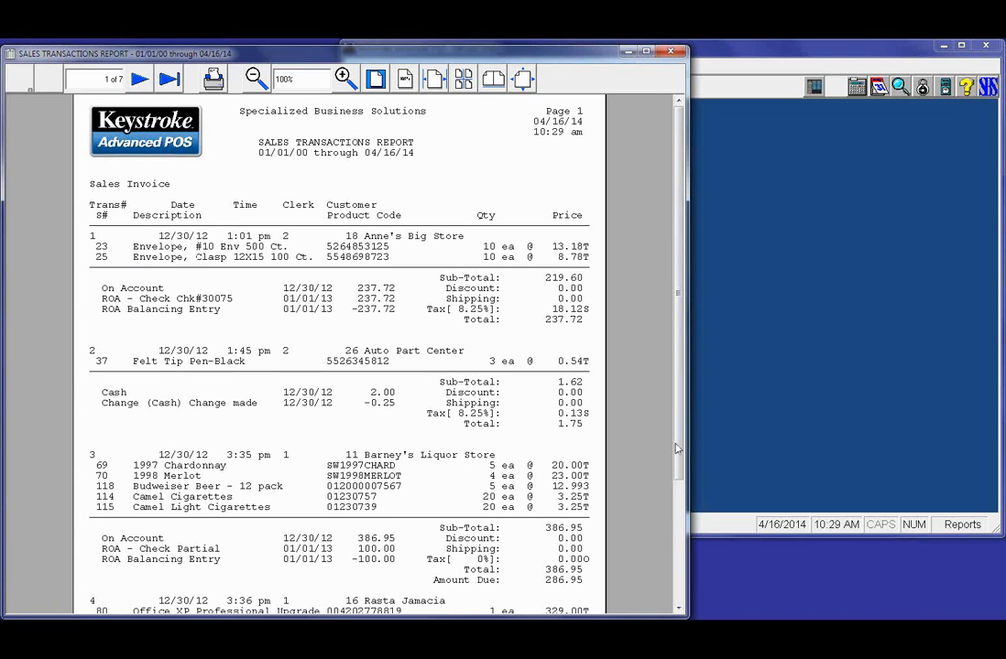
{"action": "scroll", "coordinate": [679, 513], "scroll_direction": "down", "scroll_amount": 3}
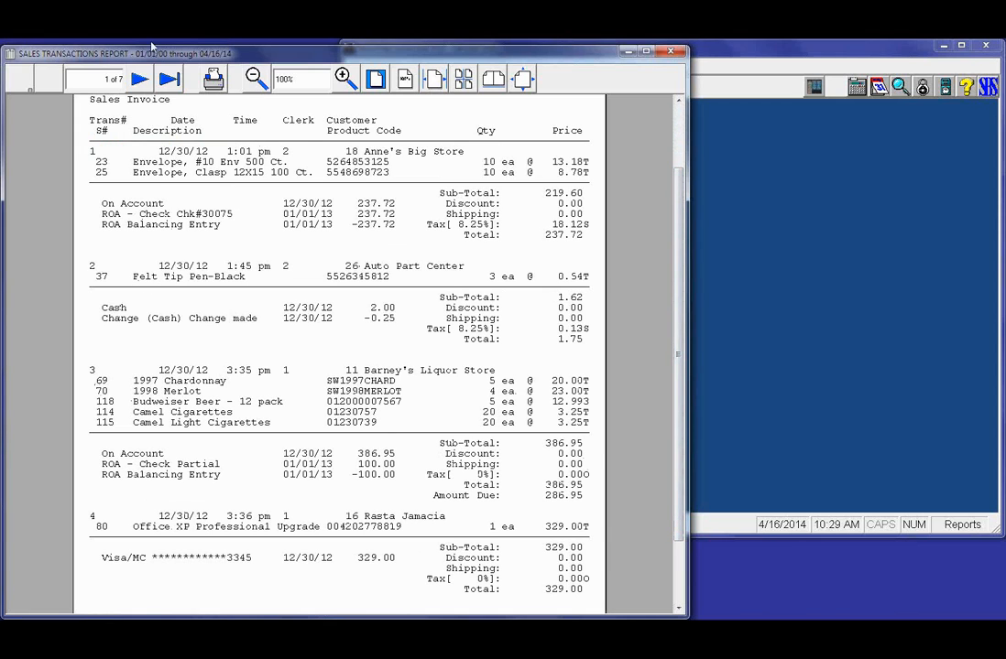
{"action": "left_click", "coordinate": [133, 76]}
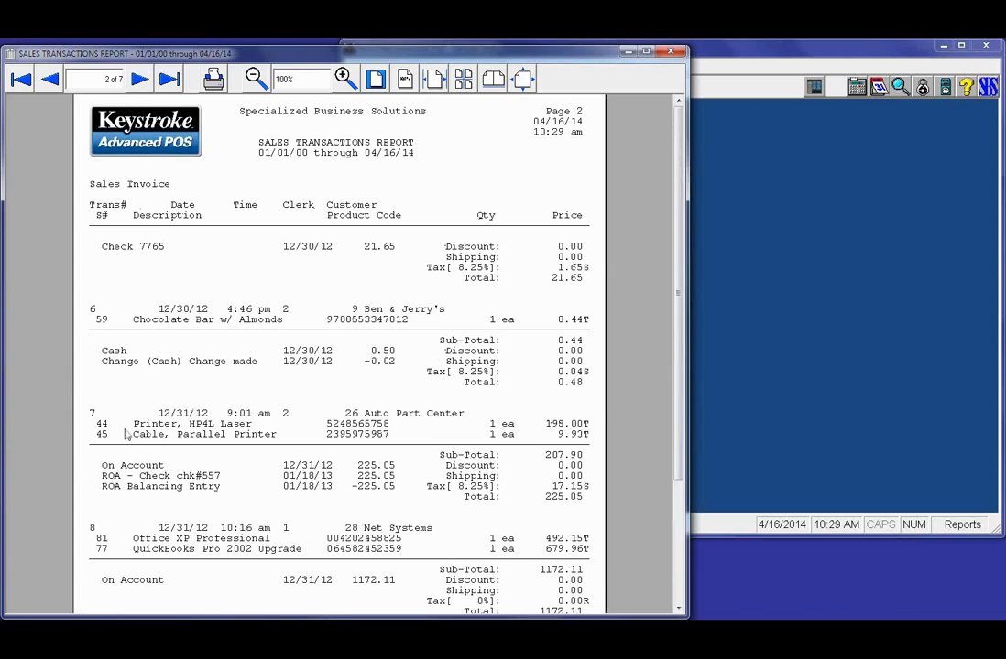
{"action": "left_click", "coordinate": [139, 79]}
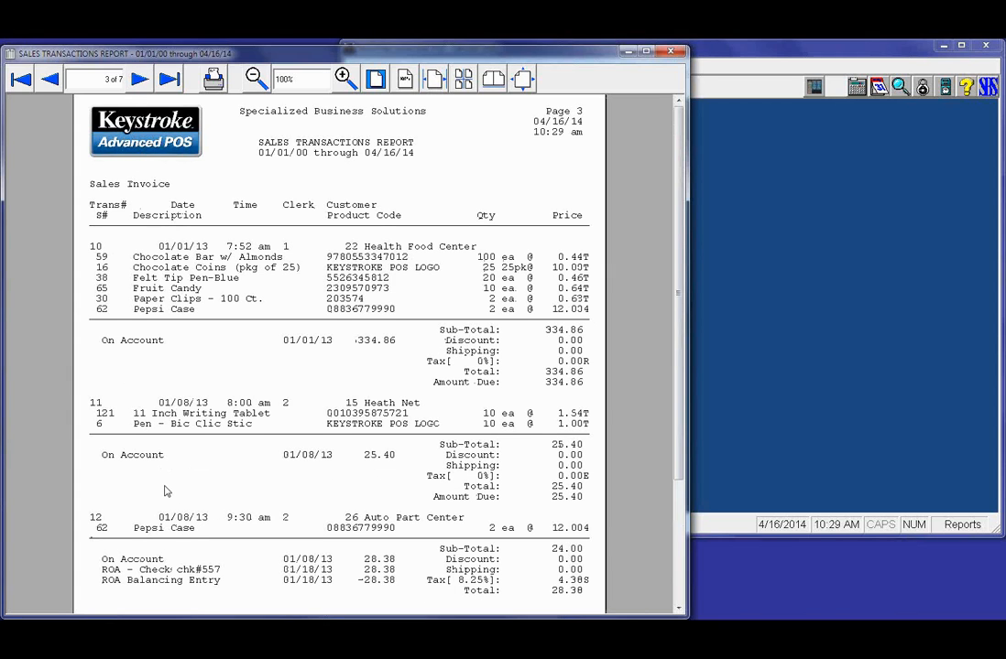
{"action": "left_click", "coordinate": [136, 77]}
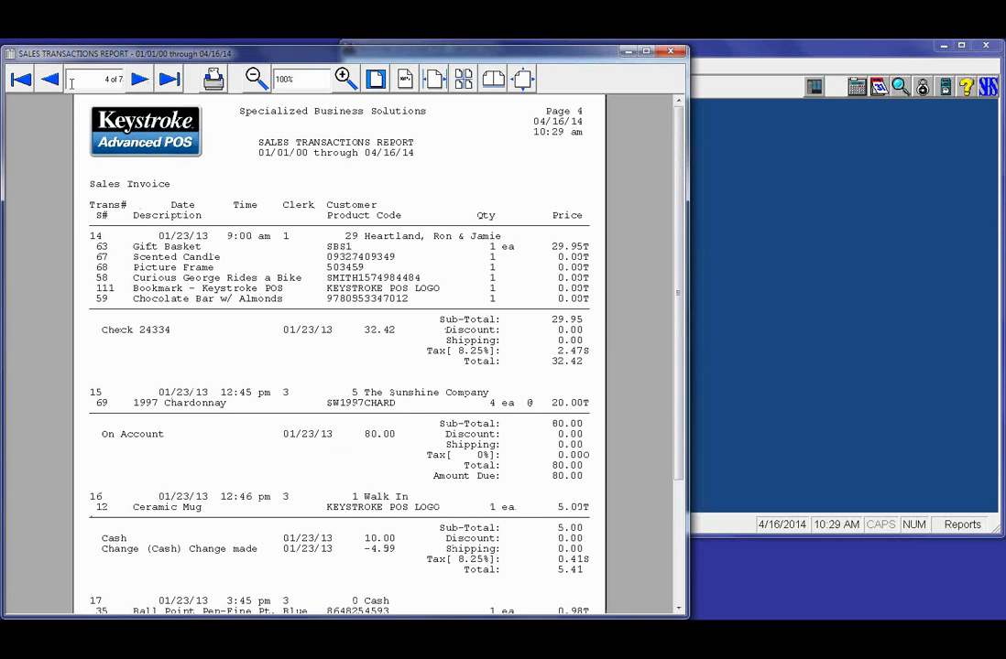
{"action": "left_click", "coordinate": [17, 79]}
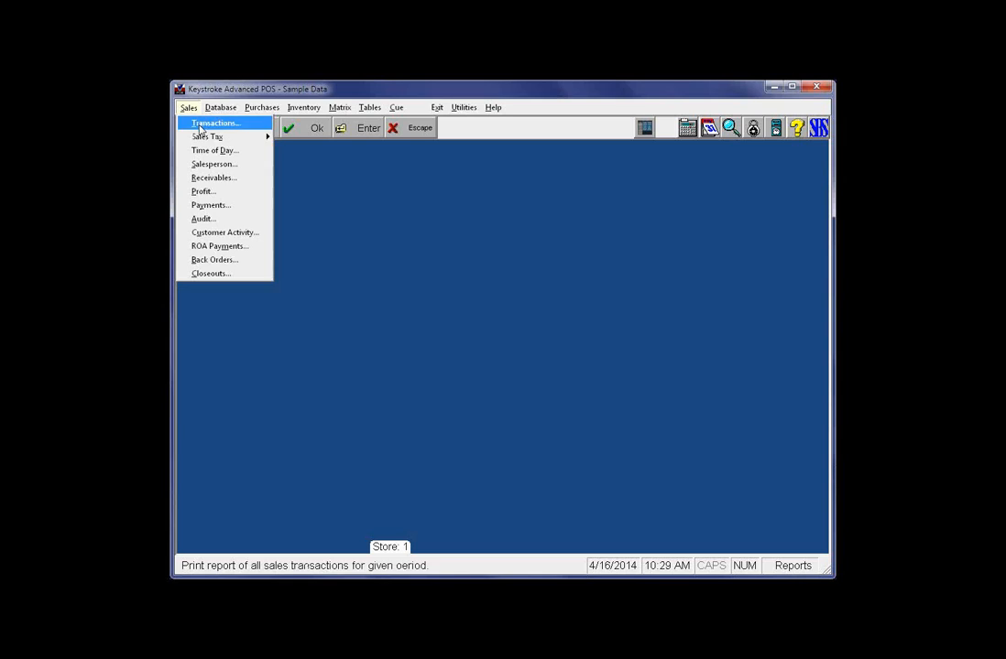
- Reopen the Last Used Sales Transactions settings and insert the Line Items StockNumber field into an empty line item filter
{"action": "left_click", "coordinate": [197, 121]}
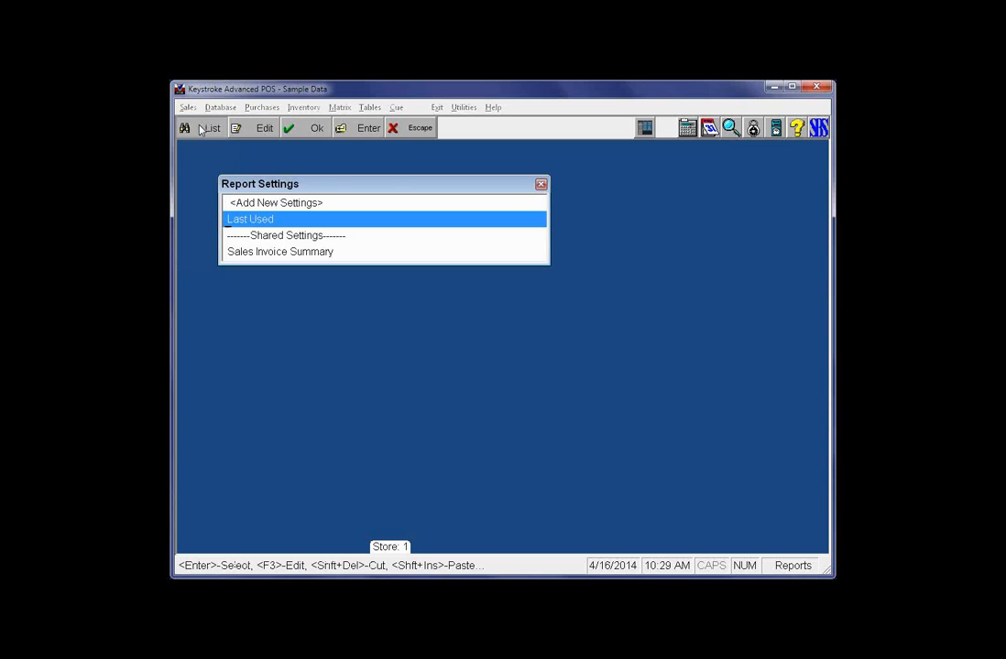
{"action": "double_click", "coordinate": [265, 221]}
{"action": "left_click", "coordinate": [331, 293]}
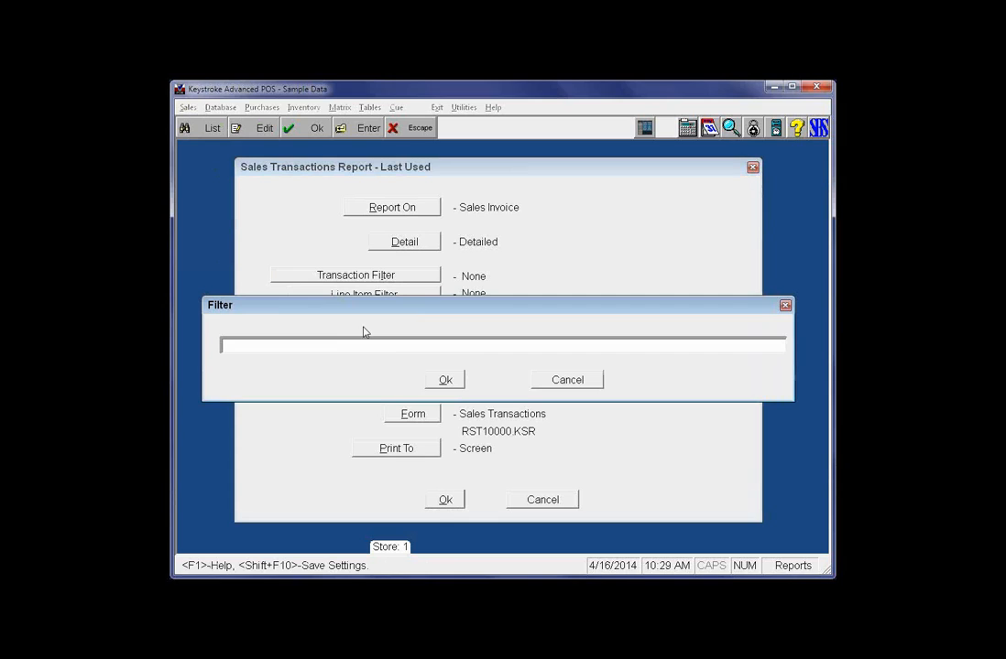
{"action": "key", "text": "F2"}
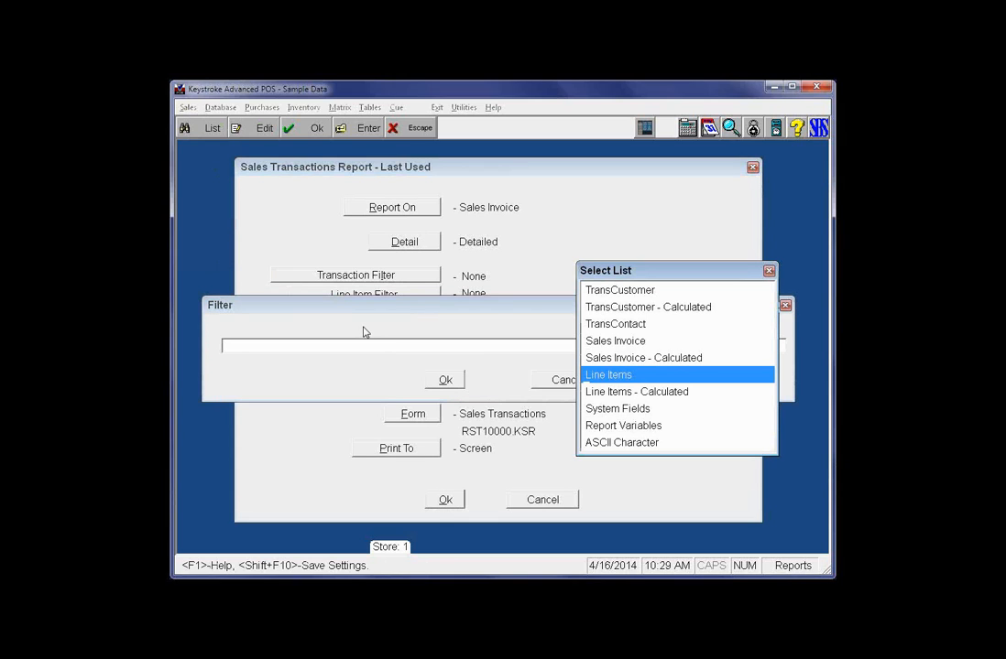
{"action": "key", "text": "Return"}
{"action": "key", "text": "Down"}
{"action": "key", "text": "Down"}
{"action": "key", "text": "Down"}
{"action": "key", "text": "Return"}
- Complete the line item filter as [STL:StockNumber]=23 and run the report with the preset date range
{"action": "type", "text": "="}
{"action": "type", "text": "213"}
{"action": "key", "text": "BackSpace"}
{"action": "key", "text": "BackSpace"}
{"action": "type", "text": "3"}
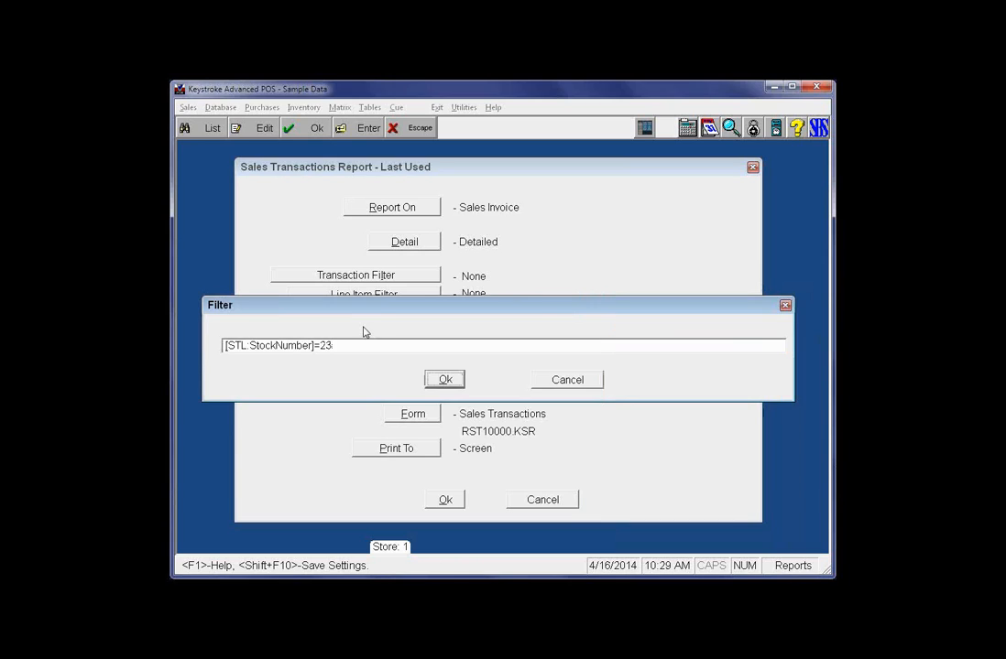
{"action": "key", "text": "Return"}
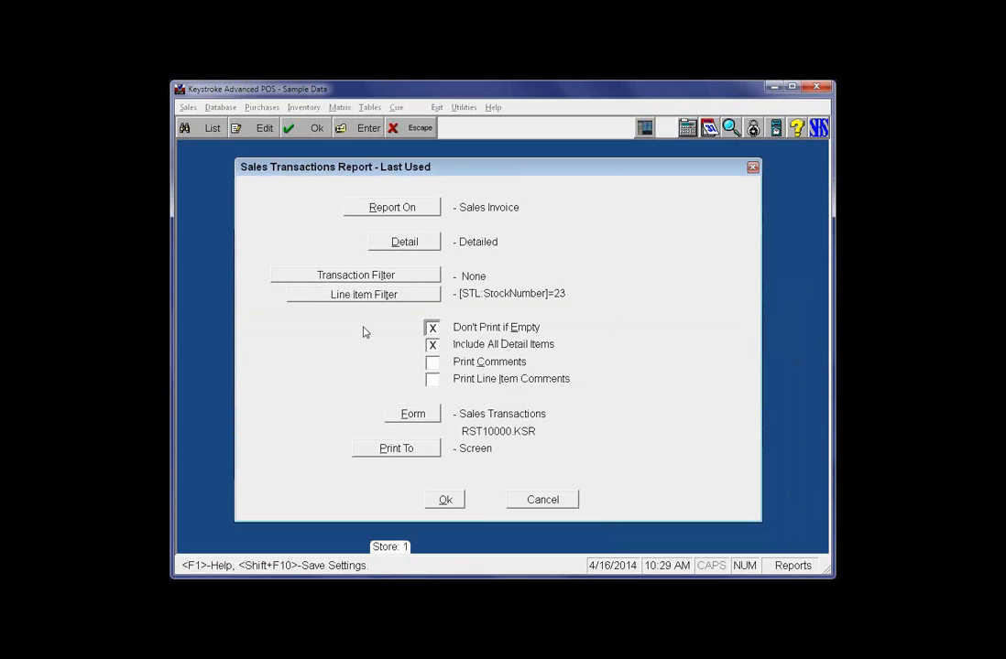
{"action": "left_click", "coordinate": [456, 499]}
{"action": "left_click", "coordinate": [425, 364]}
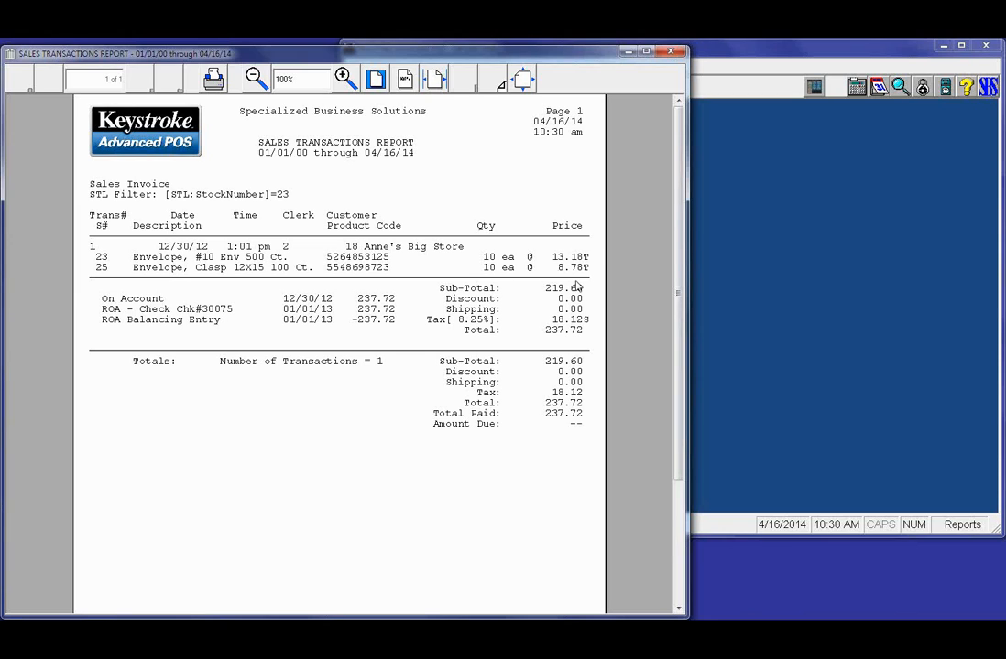
- Close the report, reopen the Last Used Sales Transactions settings, and turn off Include All Detail Items
{"action": "left_click", "coordinate": [668, 53]}
{"action": "left_click", "coordinate": [203, 123]}
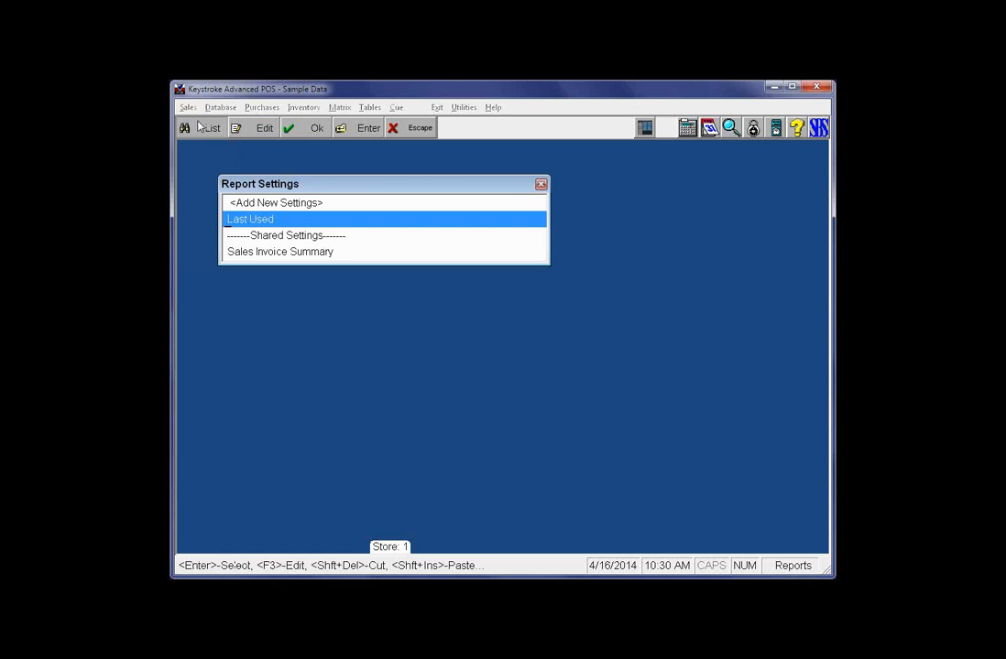
{"action": "double_click", "coordinate": [272, 220]}
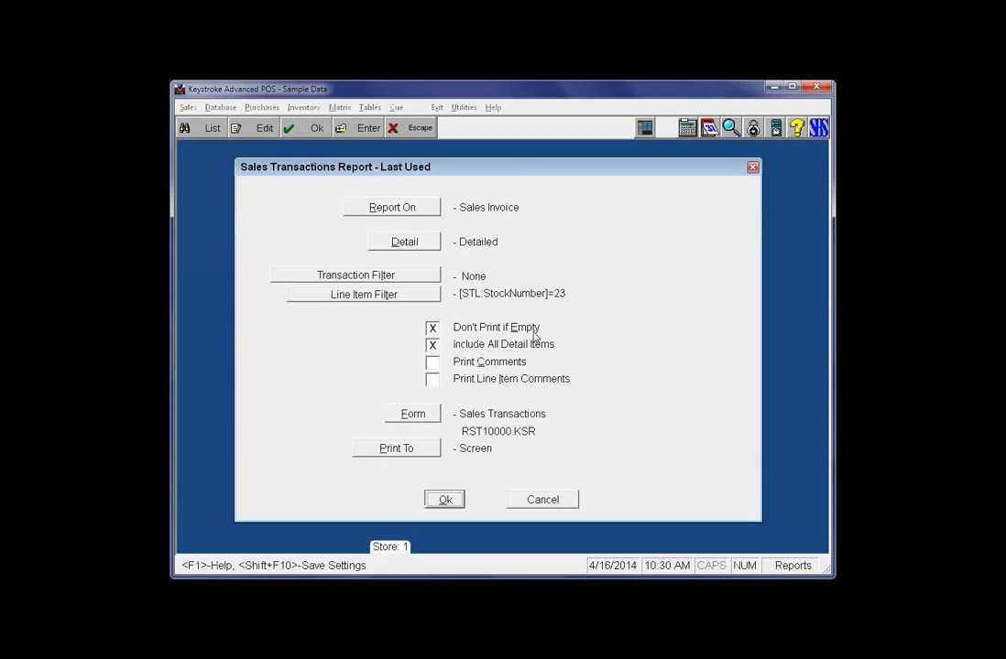
{"action": "left_click", "coordinate": [433, 348]}
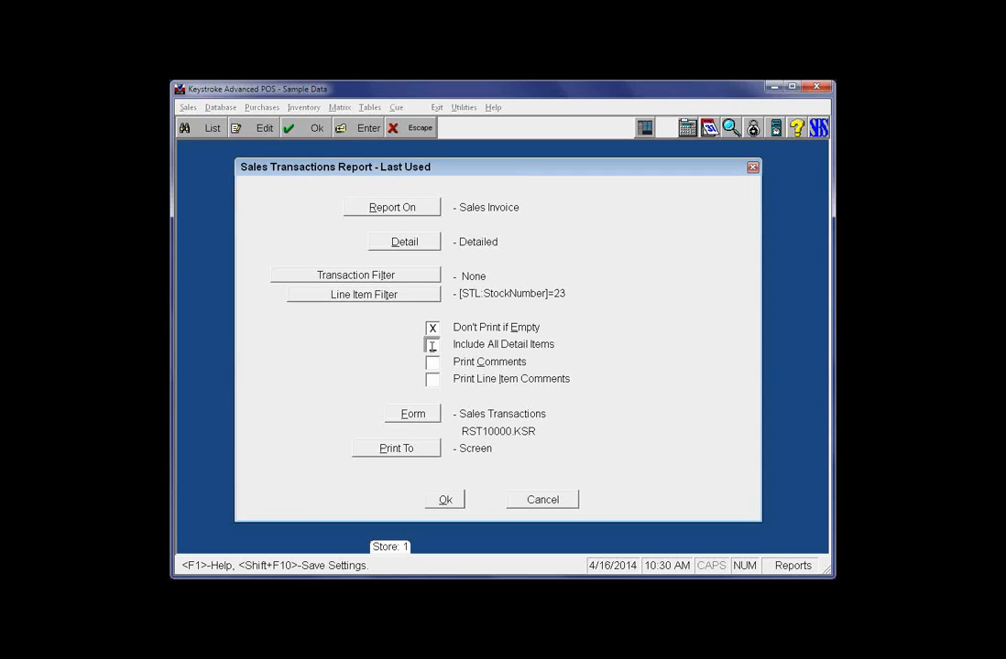
- Run the filtered detailed report with the preset date range, examine its line items and totals, and close it
{"action": "left_click", "coordinate": [451, 501]}
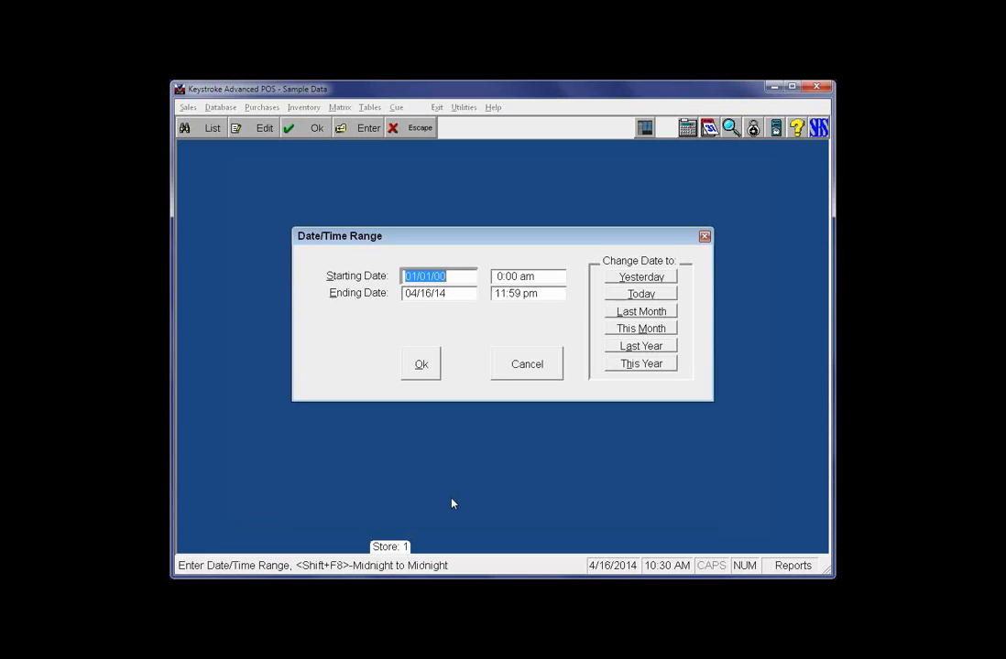
{"action": "left_click", "coordinate": [422, 366]}
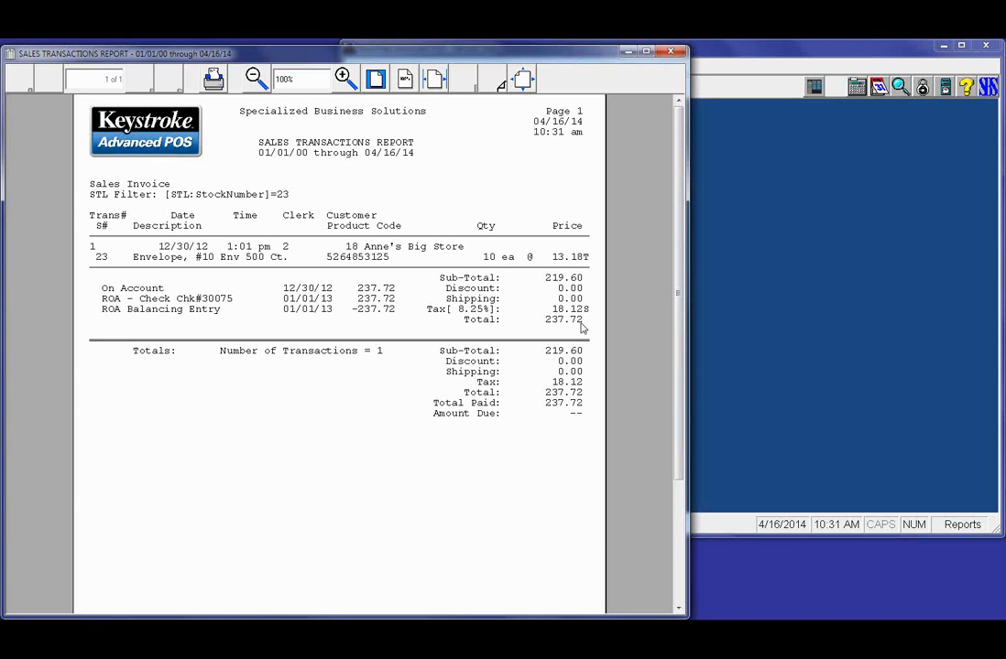
{"action": "key", "text": "Escape"}
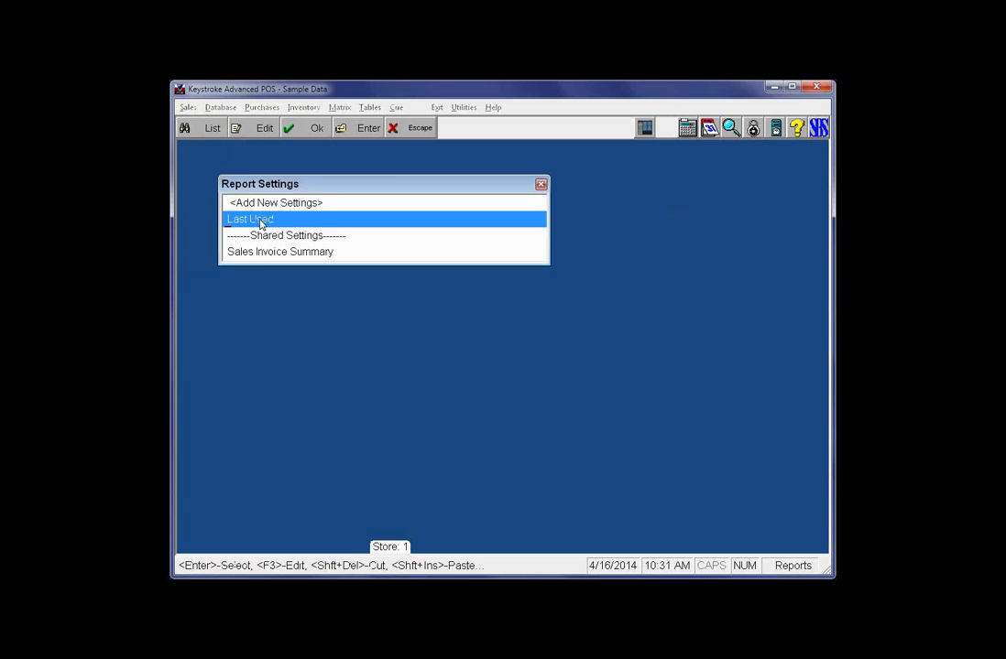
- Reopen the Last Used Sales Transactions settings and clear the line item filter
{"action": "double_click", "coordinate": [261, 223]}
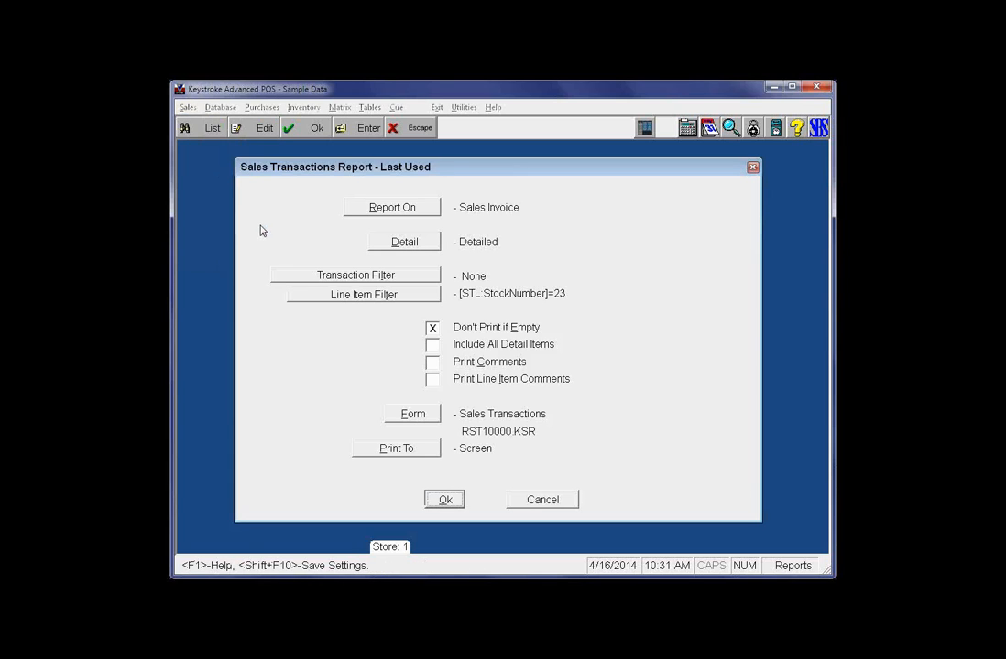
{"action": "left_click", "coordinate": [408, 296]}
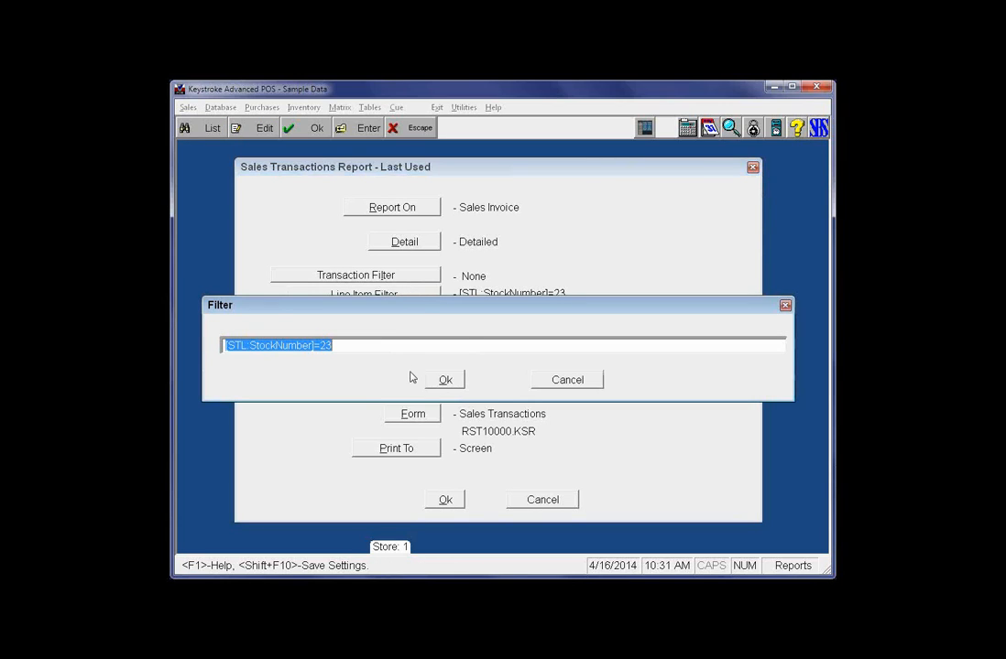
{"action": "key", "text": "Delete"}
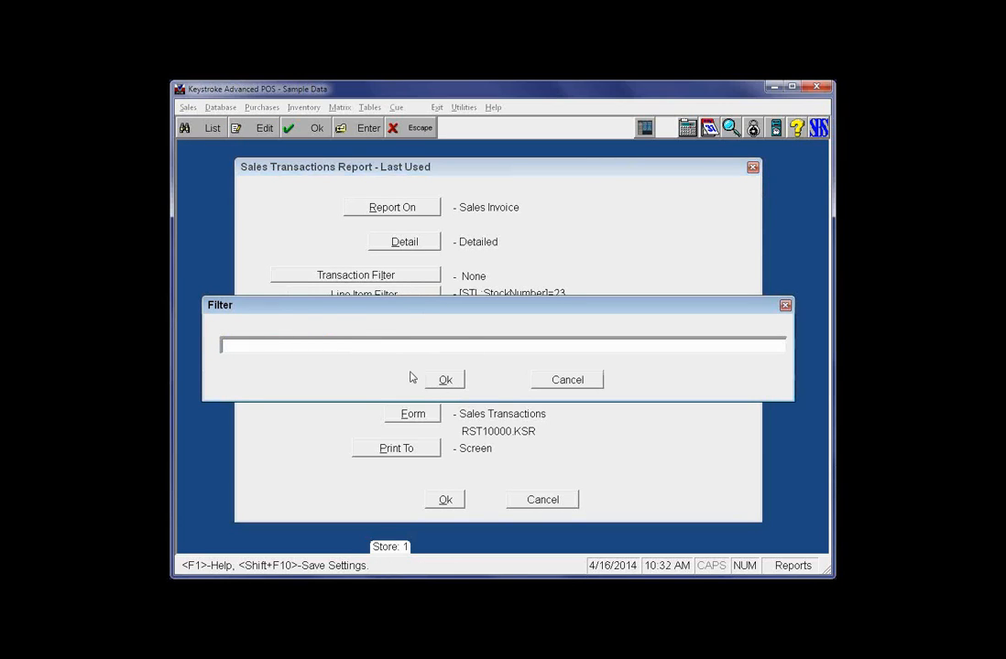
{"action": "key", "text": "ctrl+z"}
{"action": "key", "text": "Delete"}
{"action": "key", "text": "Escape"}
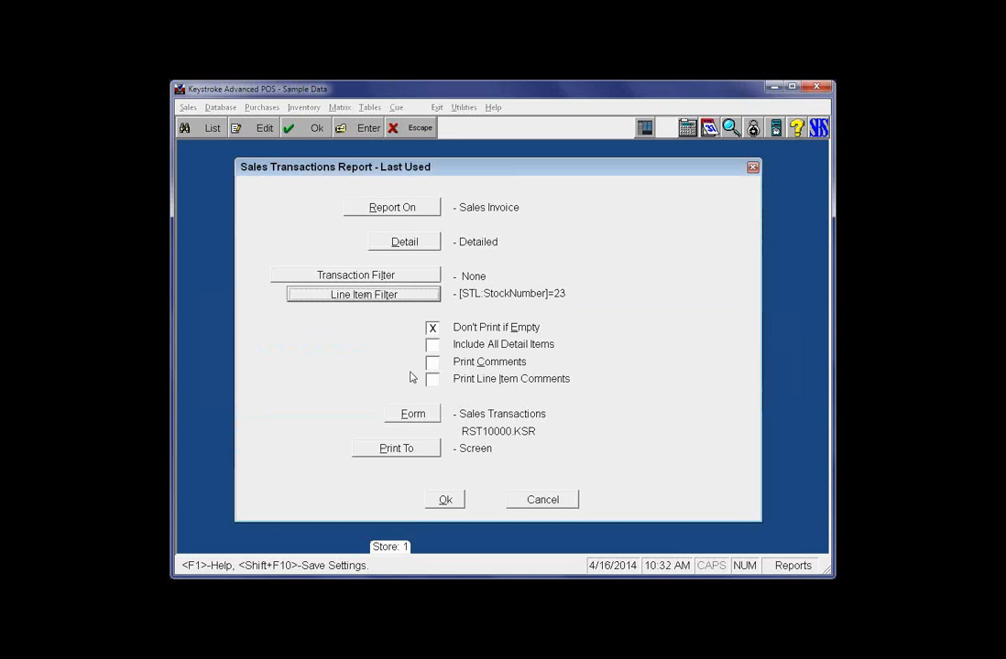
{"action": "key", "text": "Return"}
{"action": "key", "text": "Delete"}
{"action": "key", "text": "Return"}
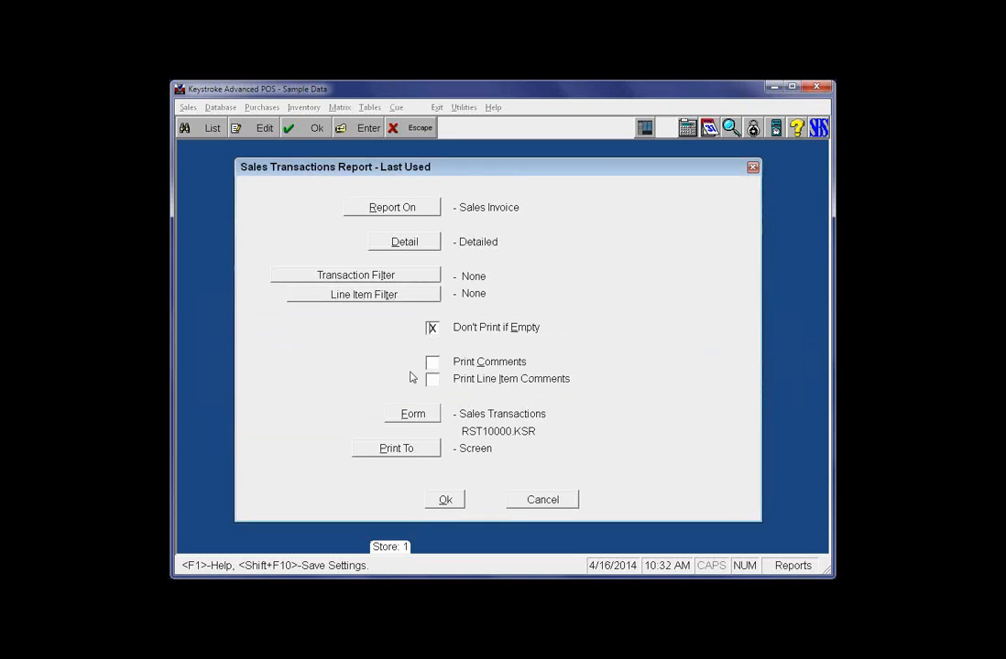
{"action": "key", "text": "Tab"}
{"action": "key", "text": "shift+Tab"}
{"action": "key", "text": "Return"}
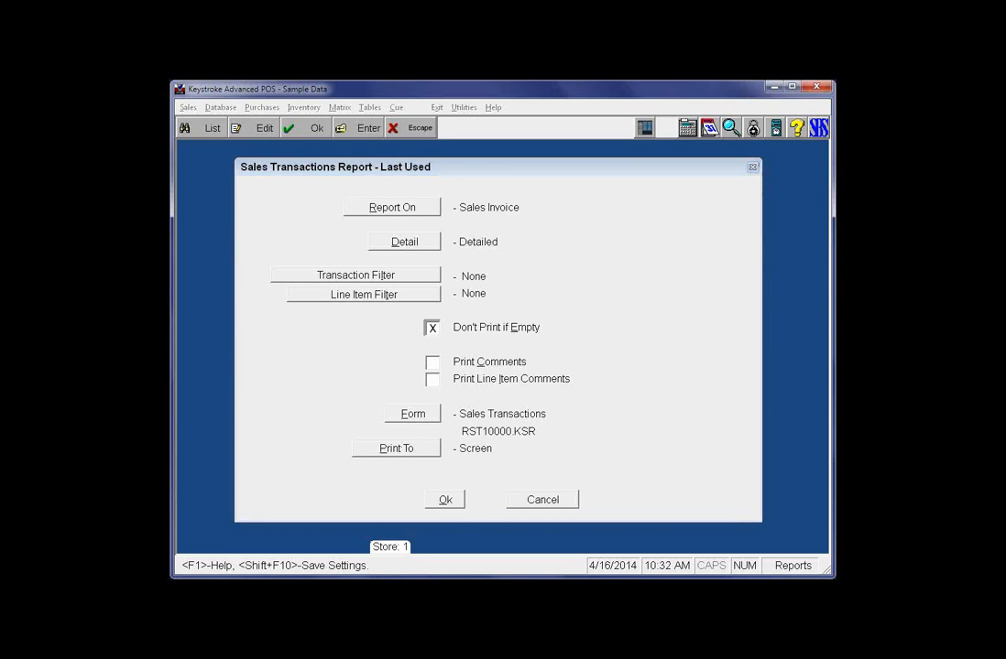
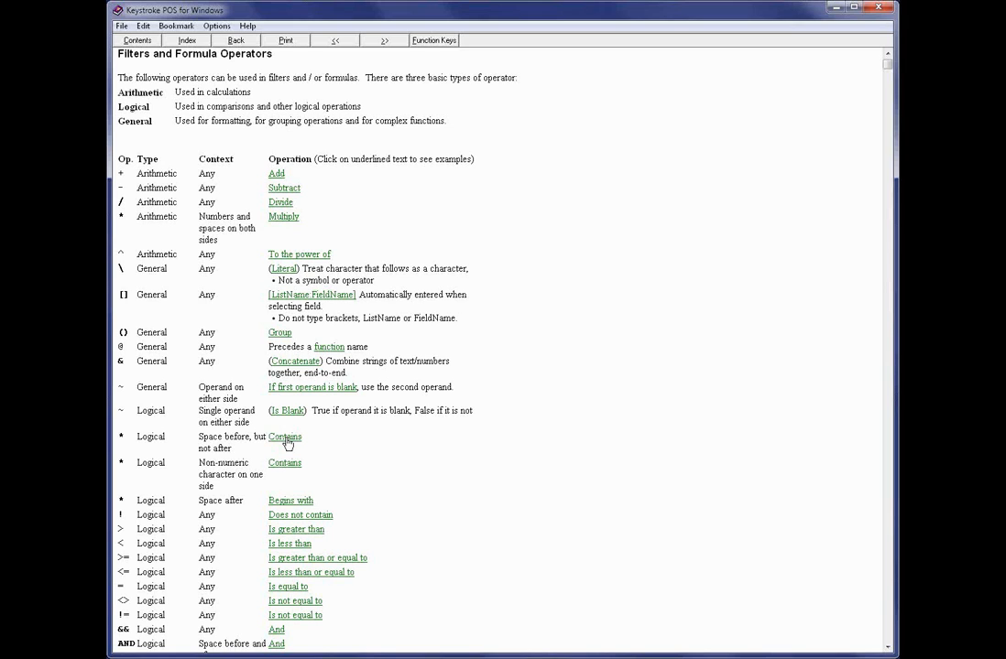
- Examine the help examples for the Contains and Multiply uses of the * operator, including the spacing around it
{"action": "left_click", "coordinate": [286, 440]}
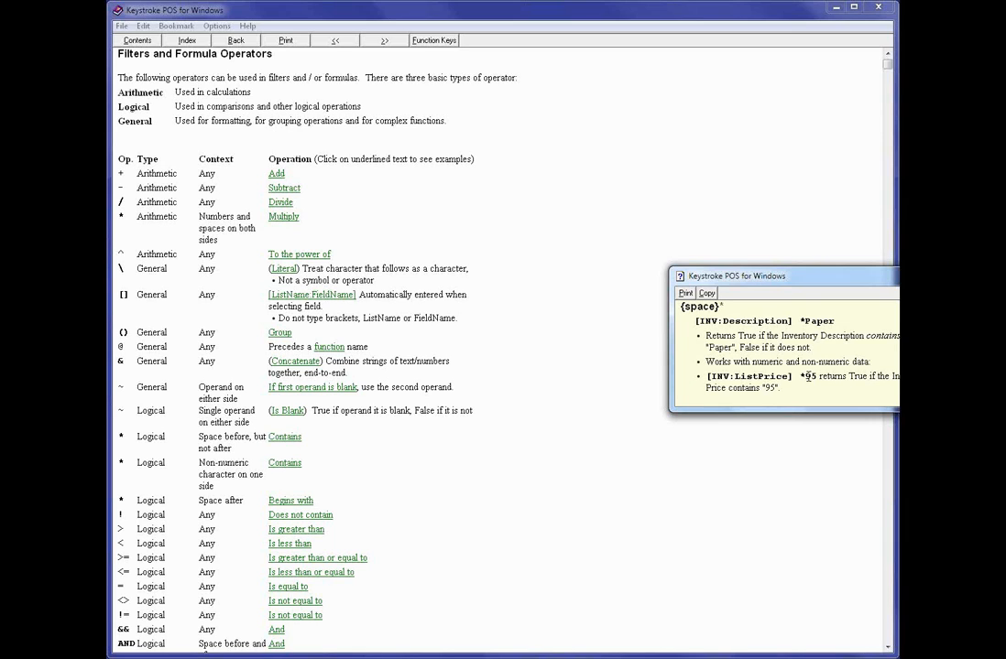
{"action": "left_click_drag", "start_coordinate": [733, 275], "coordinate": [487, 268]}
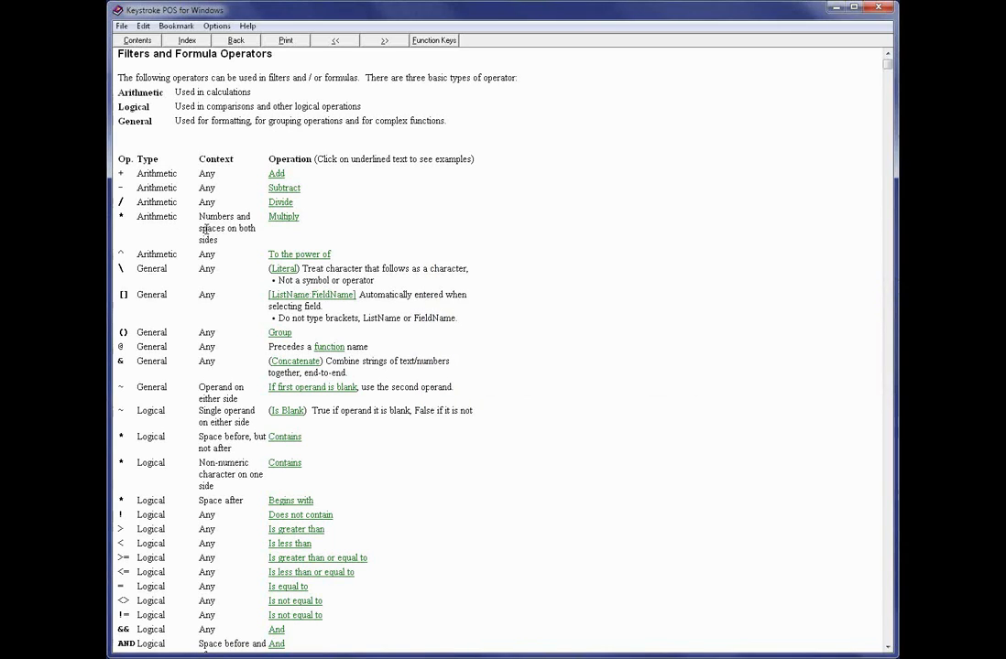
{"action": "left_click", "coordinate": [283, 218]}
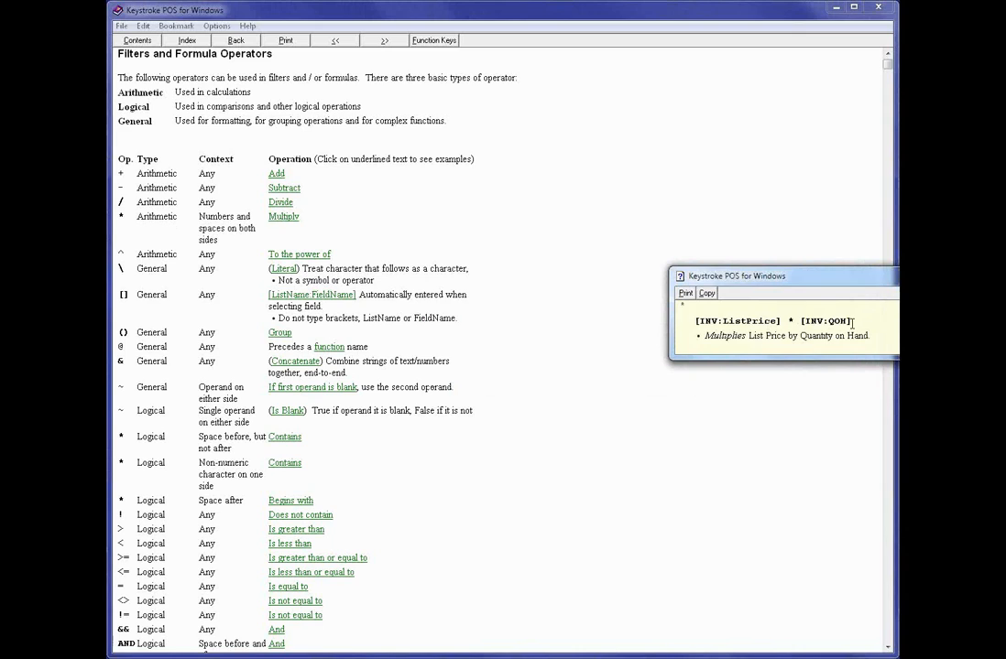
{"action": "left_click_drag", "start_coordinate": [790, 321], "coordinate": [784, 321]}
{"action": "left_click_drag", "start_coordinate": [823, 282], "coordinate": [754, 167]}
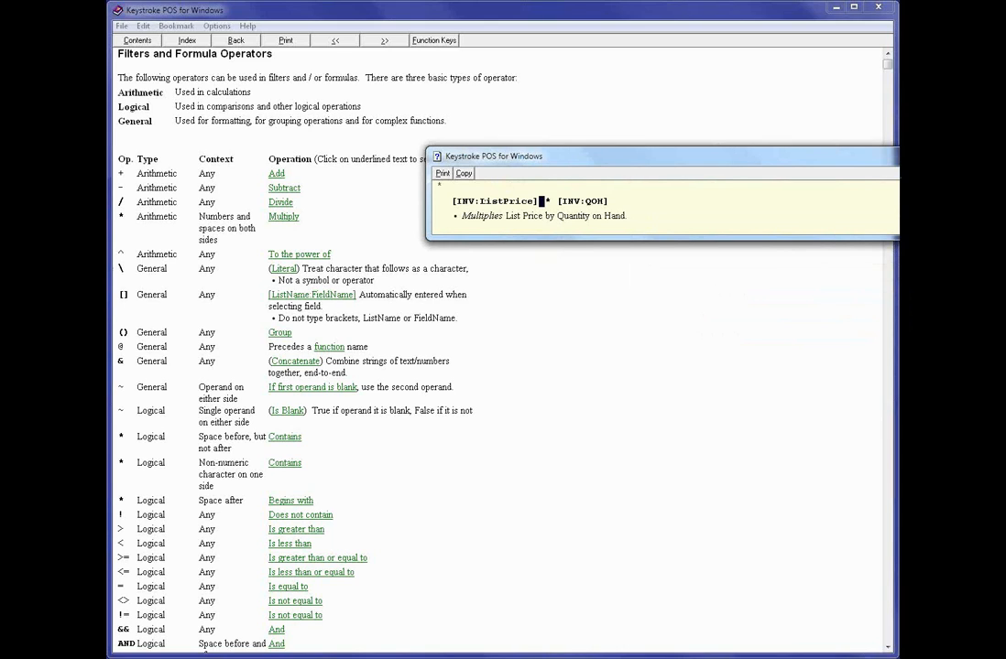
{"action": "key", "text": "Escape"}
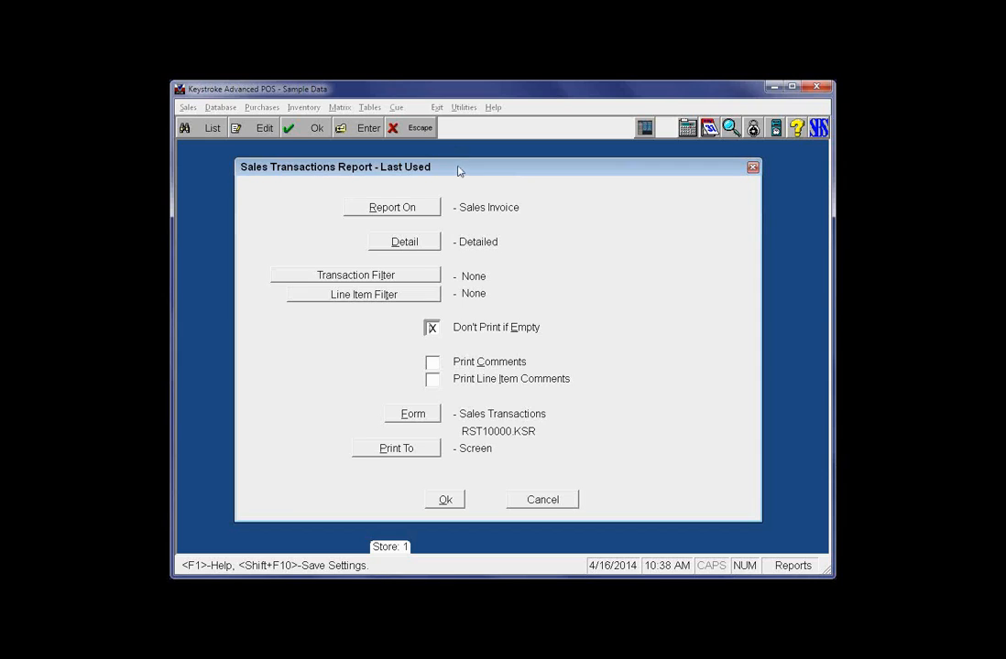
- Leave the Sales Transactions settings and start a new shared report group named Important Reports
{"action": "key", "text": "Escape"}
{"action": "key", "text": "Escape"}
{"action": "left_click", "coordinate": [396, 107]}
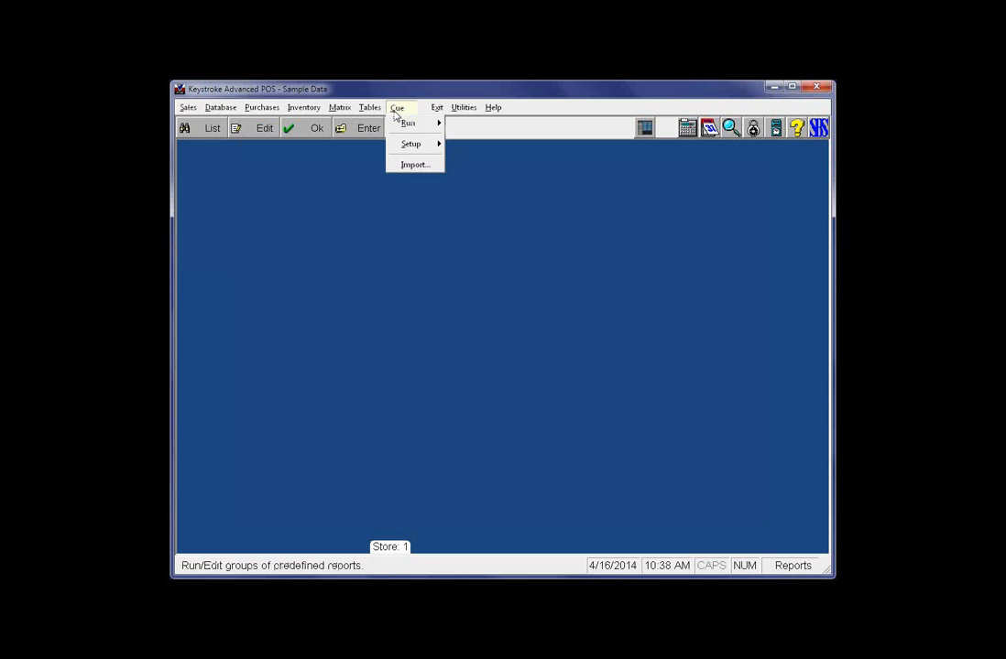
{"action": "mouse_move", "coordinate": [418, 149]}
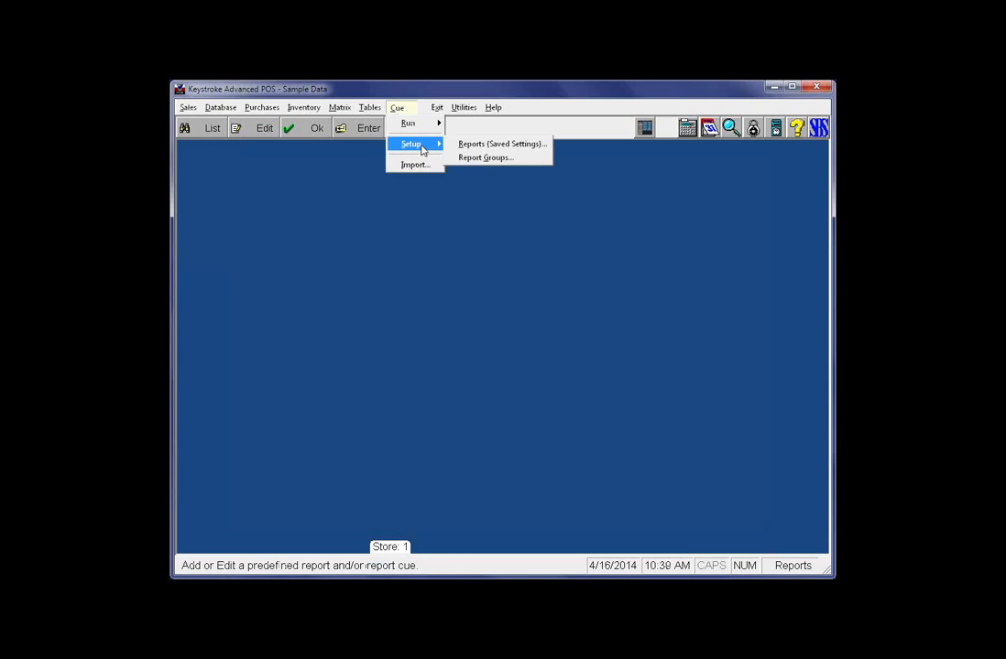
{"action": "left_click", "coordinate": [495, 158]}
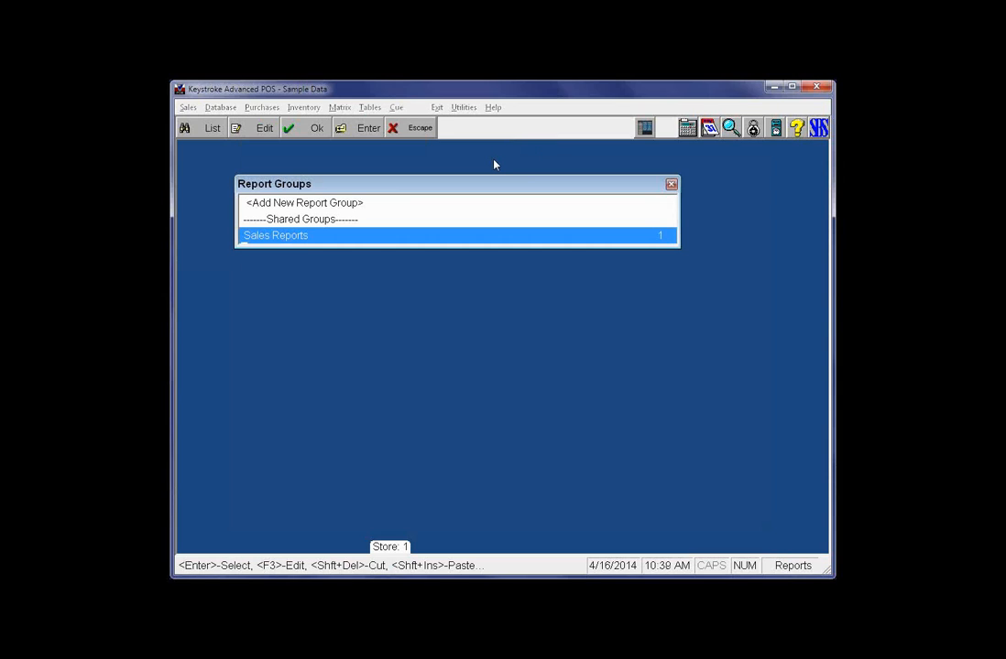
{"action": "key", "text": "Insert"}
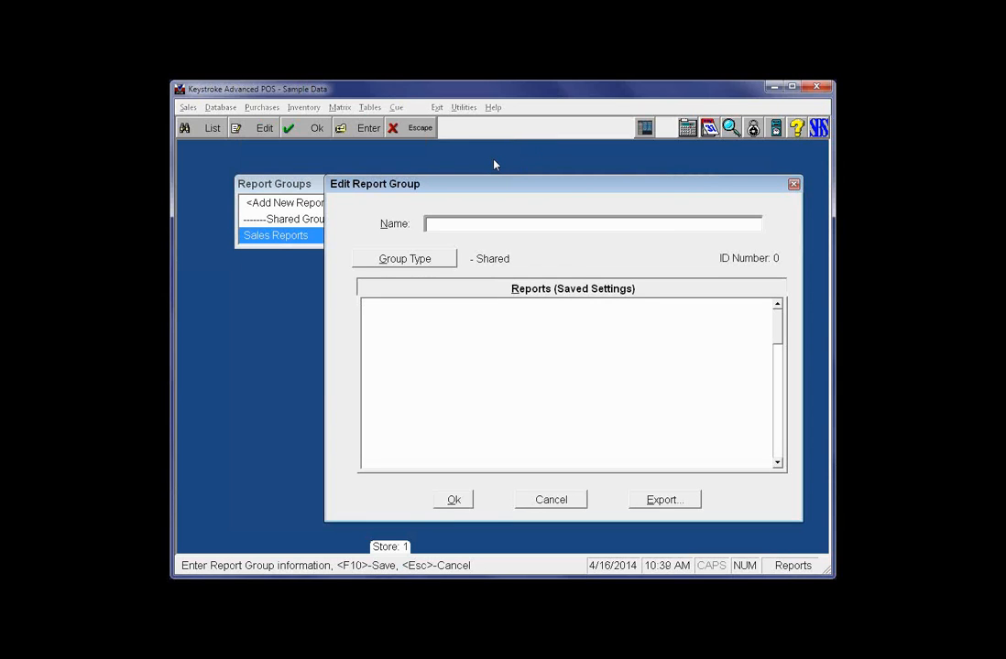
{"action": "type", "text": "Important Reports"}
{"action": "key", "text": "Tab"}
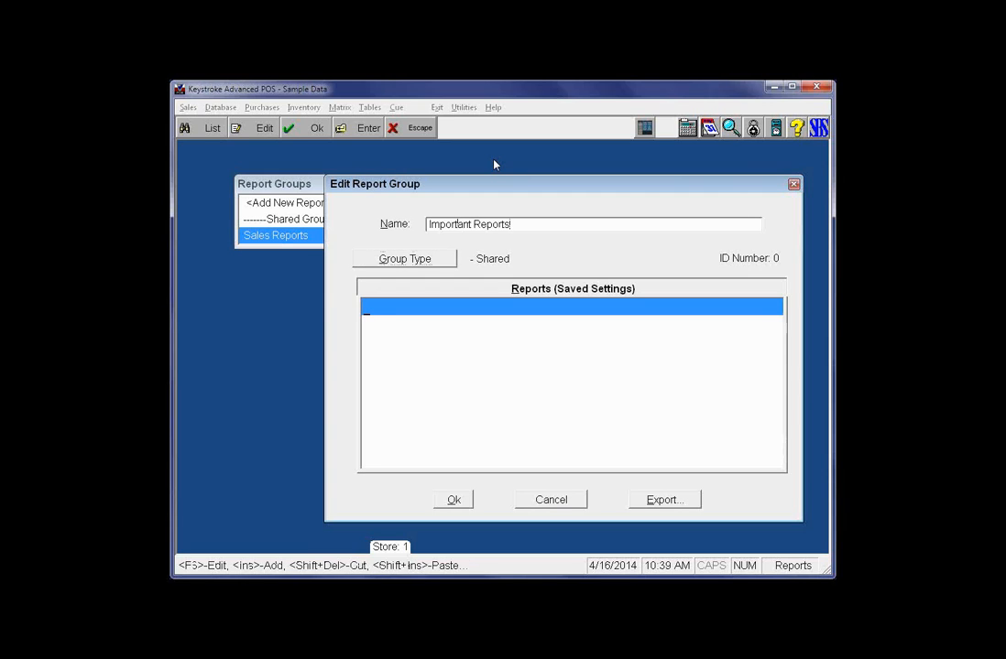
- Add Inventory Sales Analysis 100% Profit and Office Supplies and Hardware to the report group, and exit without saving it
{"action": "key", "text": "Return"}
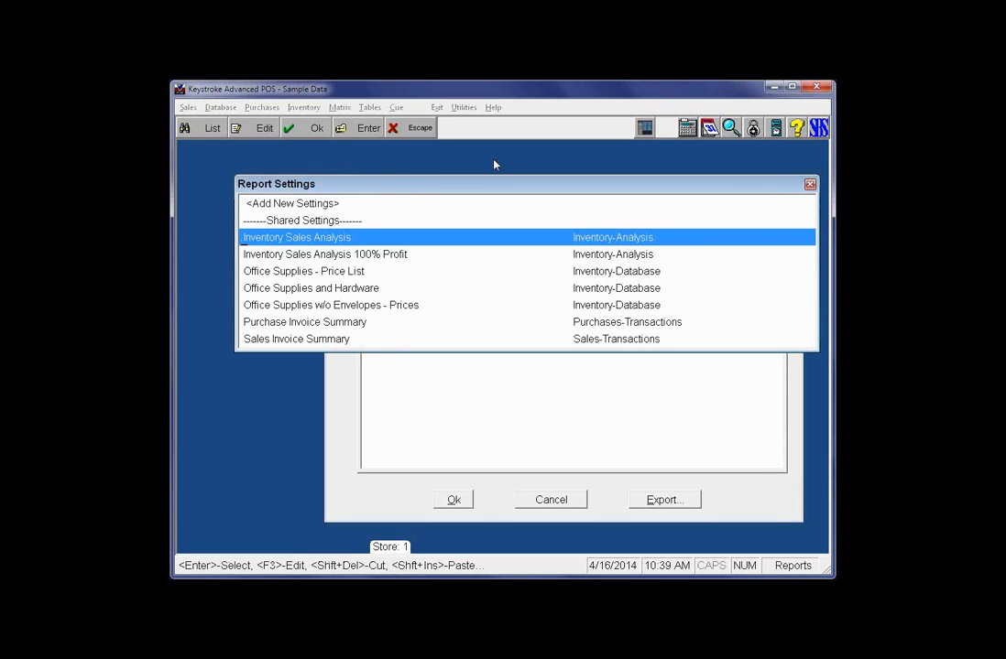
{"action": "key", "text": "Down"}
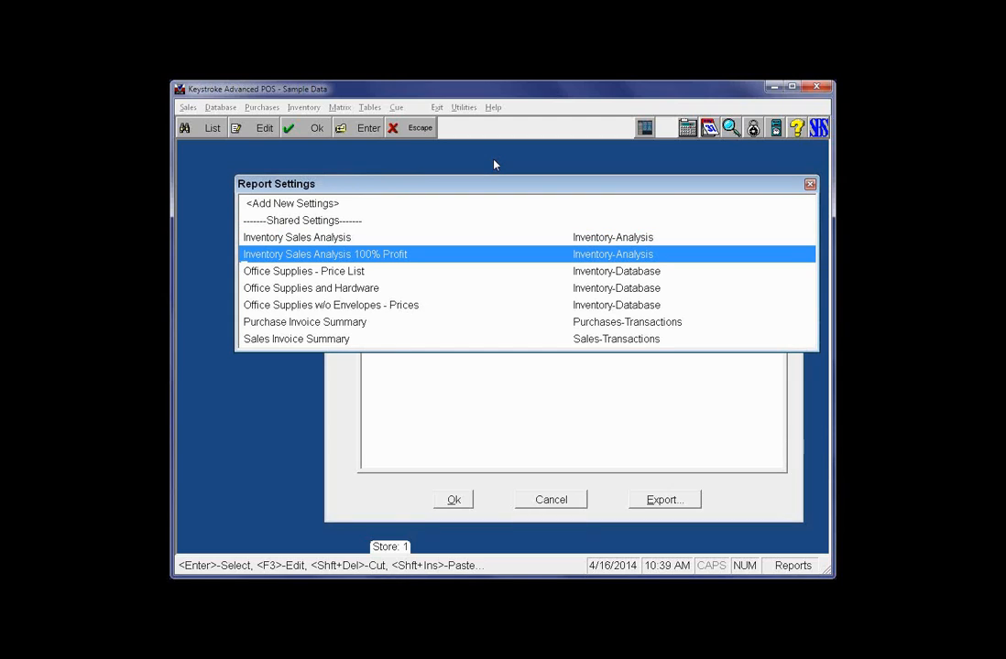
{"action": "key", "text": "Return"}
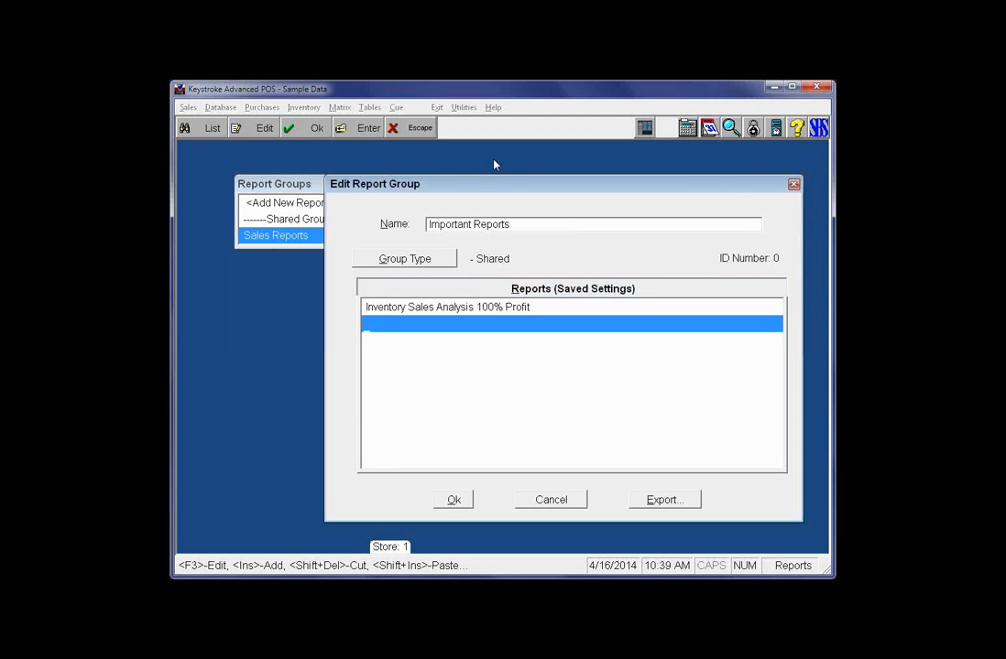
{"action": "key", "text": "Return"}
{"action": "key", "text": "Down"}
{"action": "key", "text": "Down"}
{"action": "key", "text": "Down"}
{"action": "key", "text": "Down"}
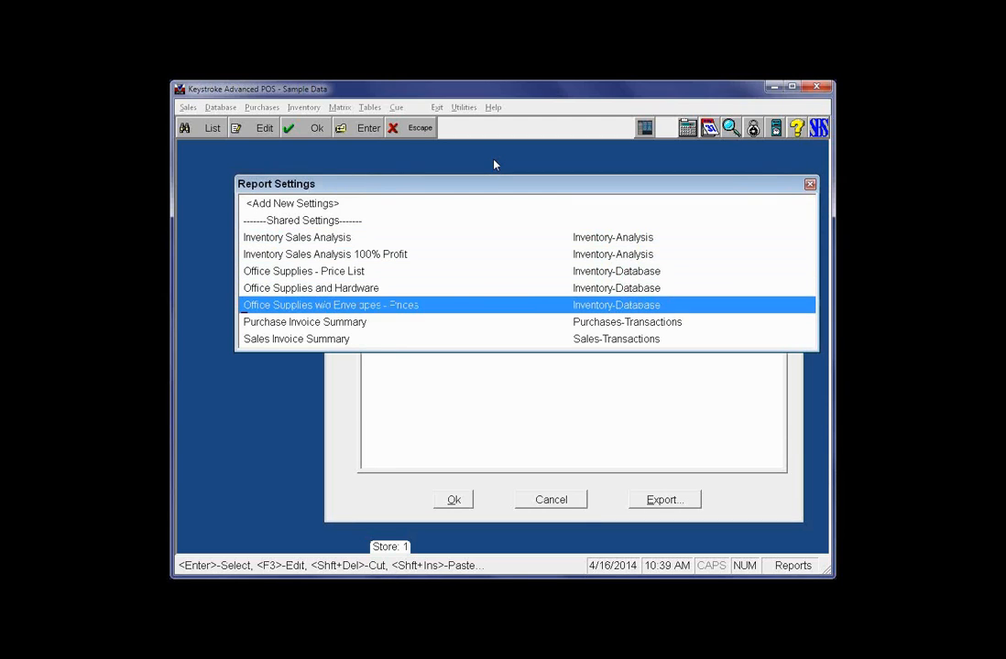
{"action": "key", "text": "Up"}
{"action": "key", "text": "Return"}
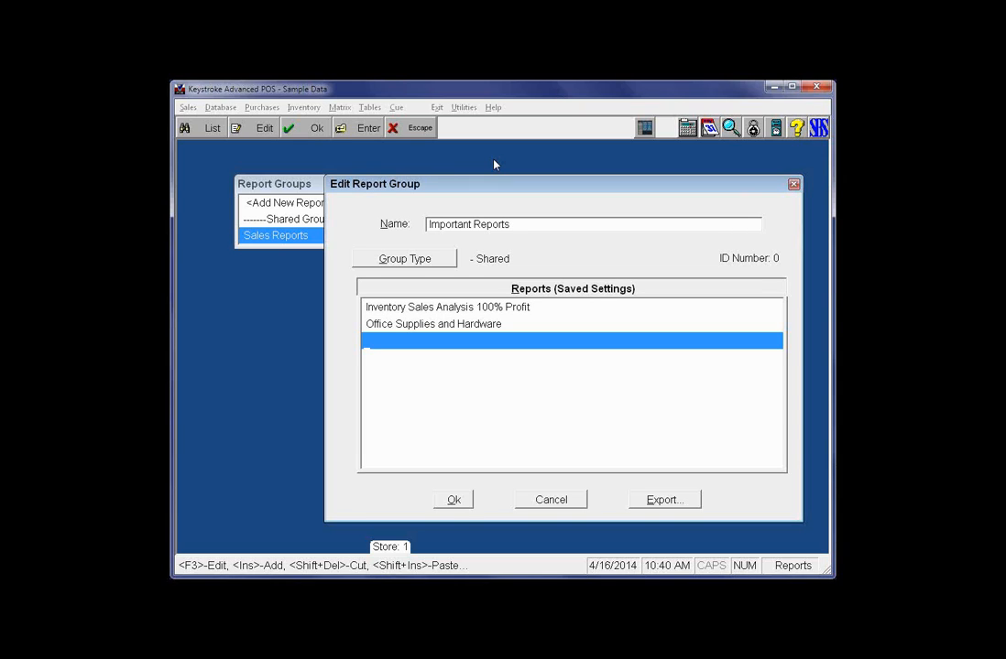
{"action": "key", "text": "Escape"}
{"action": "key", "text": "Escape"}
- Open the Last Used settings of the inventory Sales Analysis report and inspect its 1st Grouping options
{"action": "key", "text": "Left"}
{"action": "key", "text": "Left"}
{"action": "key", "text": "Left"}
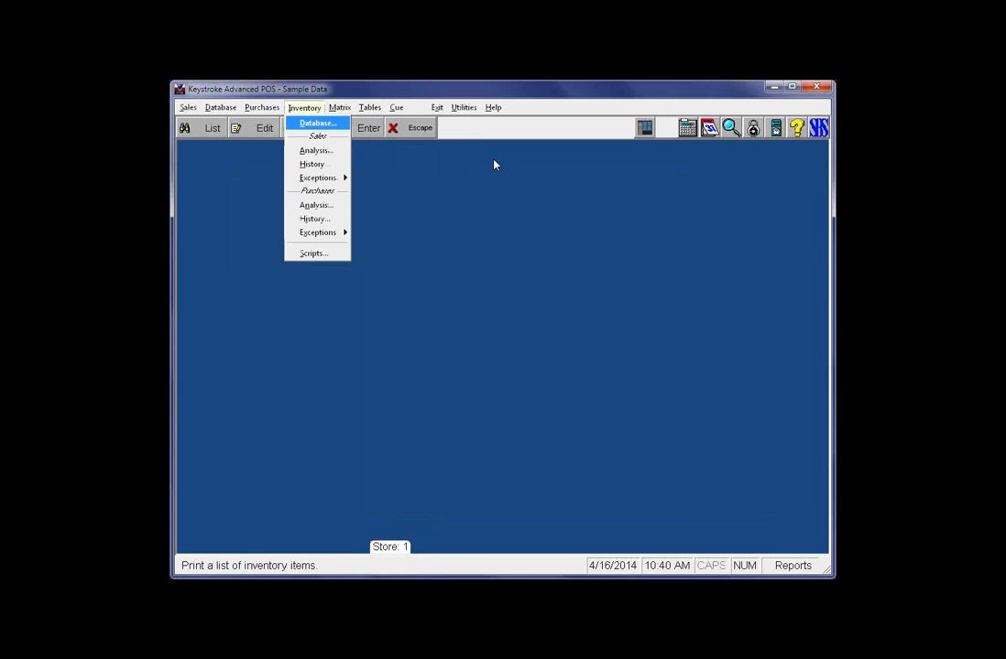
{"action": "key", "text": "Down"}
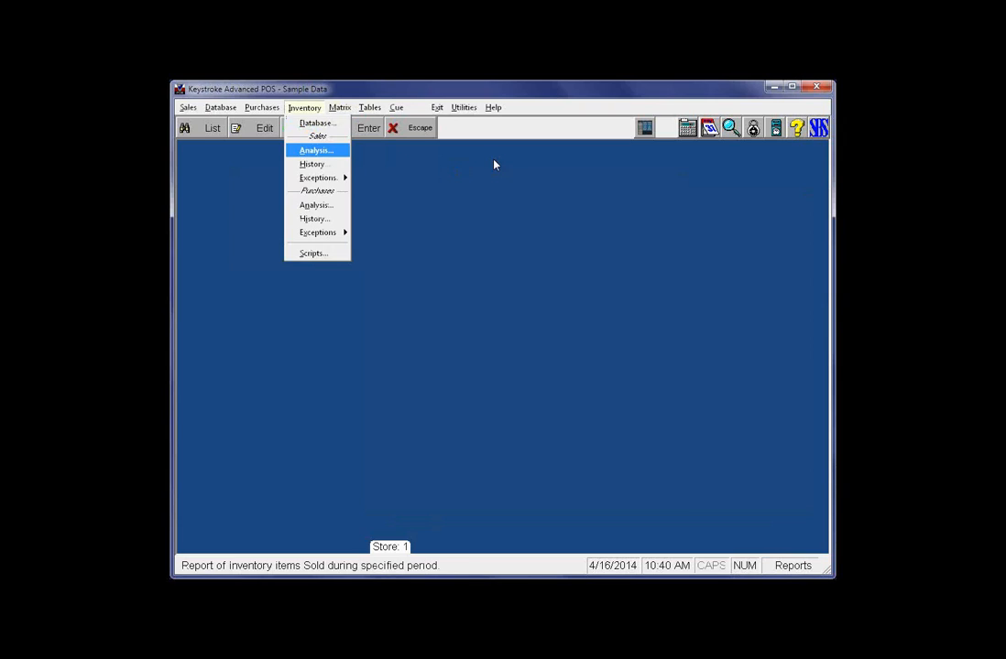
{"action": "key", "text": "Return"}
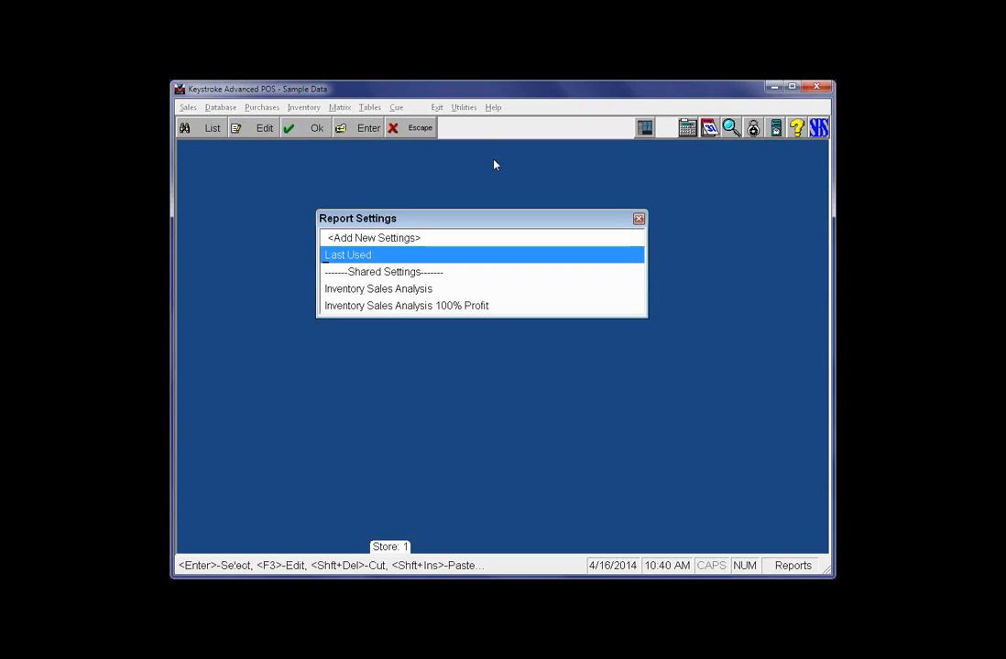
{"action": "key", "text": "Return"}
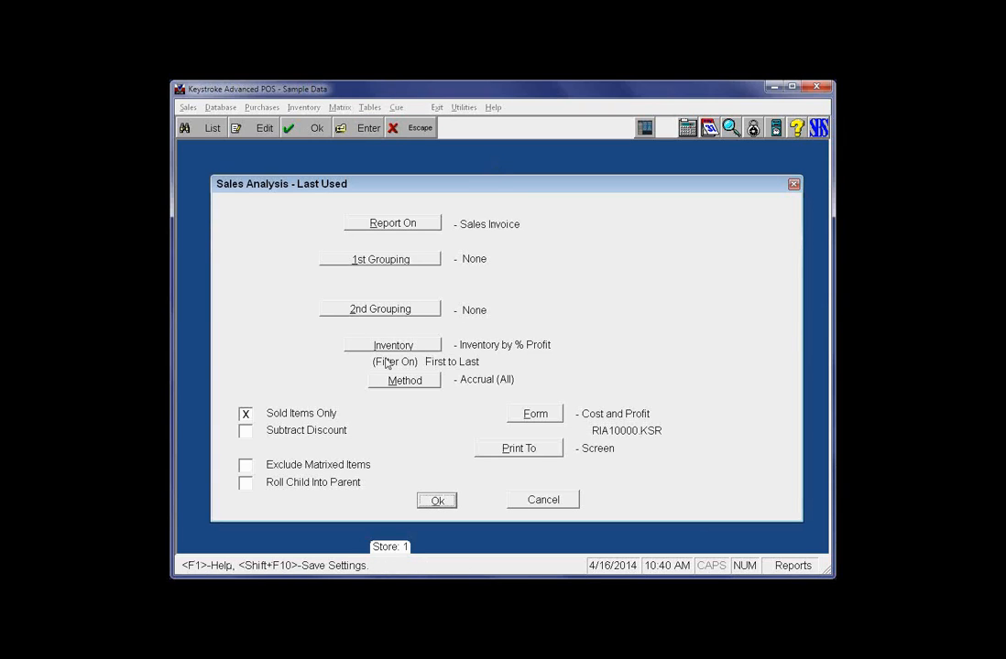
{"action": "left_click", "coordinate": [403, 261]}
{"action": "left_click", "coordinate": [458, 363]}
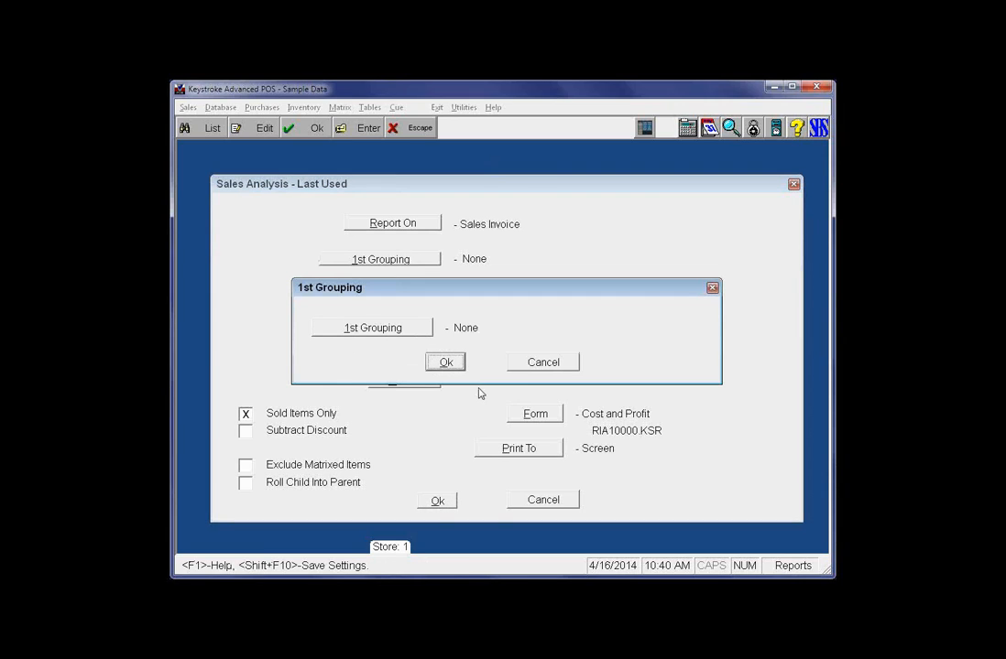
- Try Department as the 2nd Grouping of the Sales Analysis report, and cancel out of the settings
{"action": "left_click", "coordinate": [410, 310]}
{"action": "left_click", "coordinate": [376, 330]}
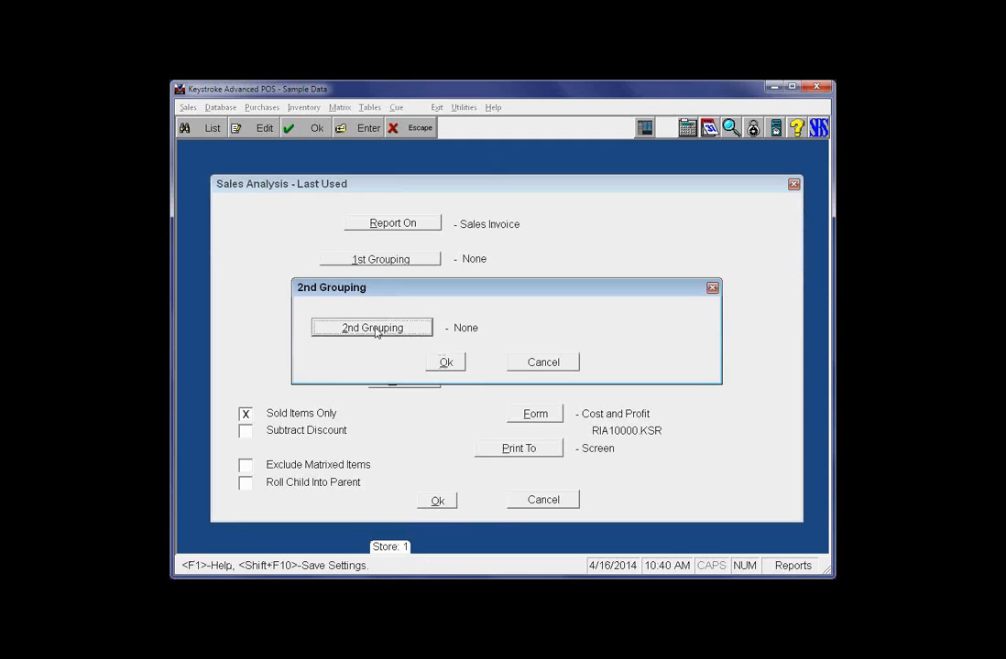
{"action": "left_click", "coordinate": [502, 340]}
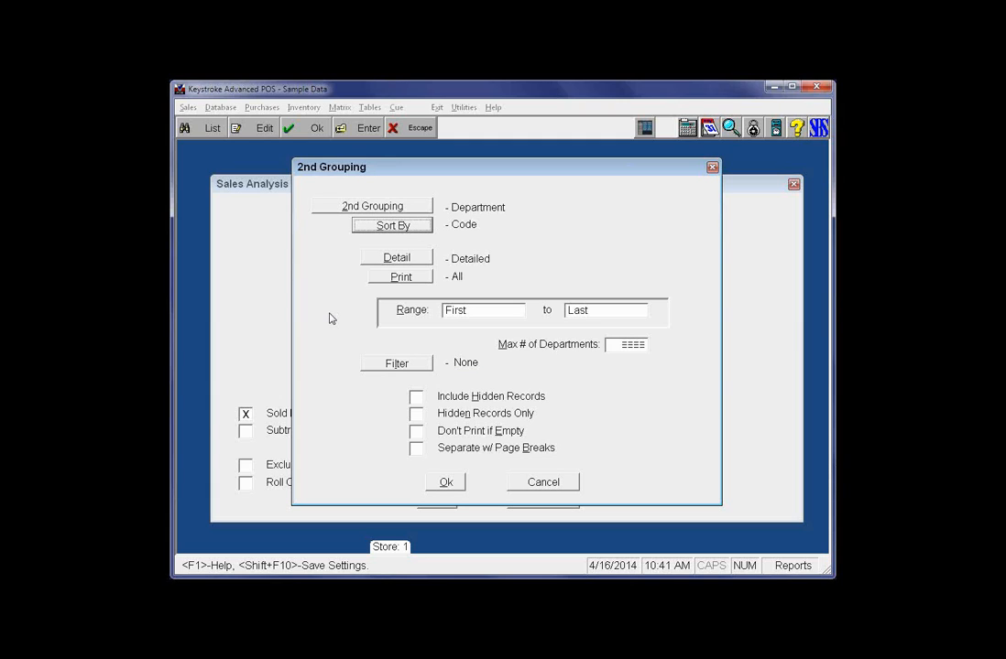
{"action": "key", "text": "Escape"}
{"action": "key", "text": "Escape"}
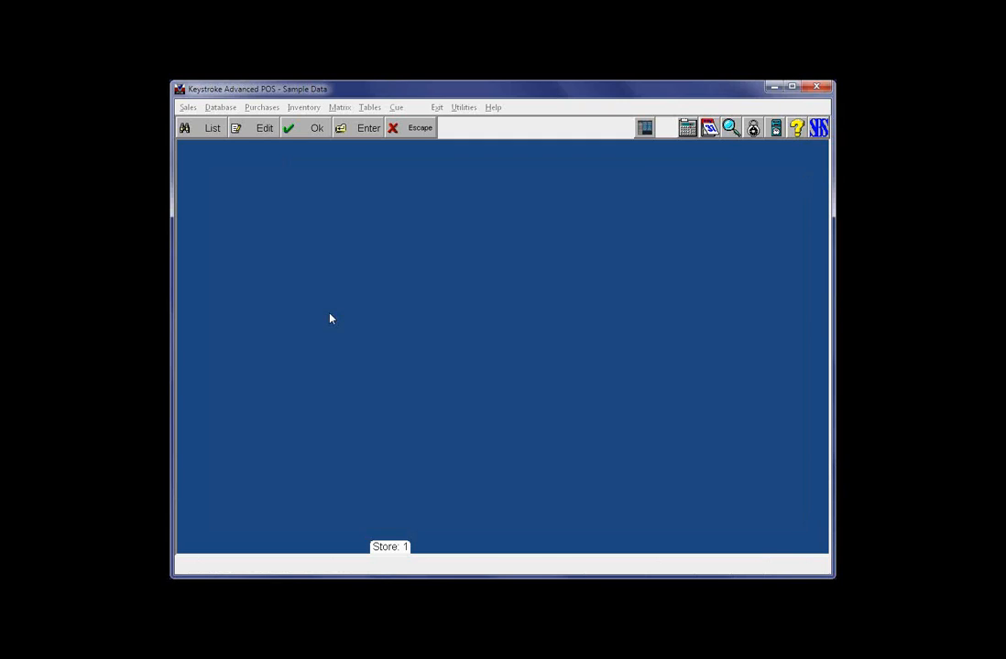
{"action": "key", "text": "Escape"}
{"action": "key", "text": "Escape"}
{"action": "key", "text": "Escape"}
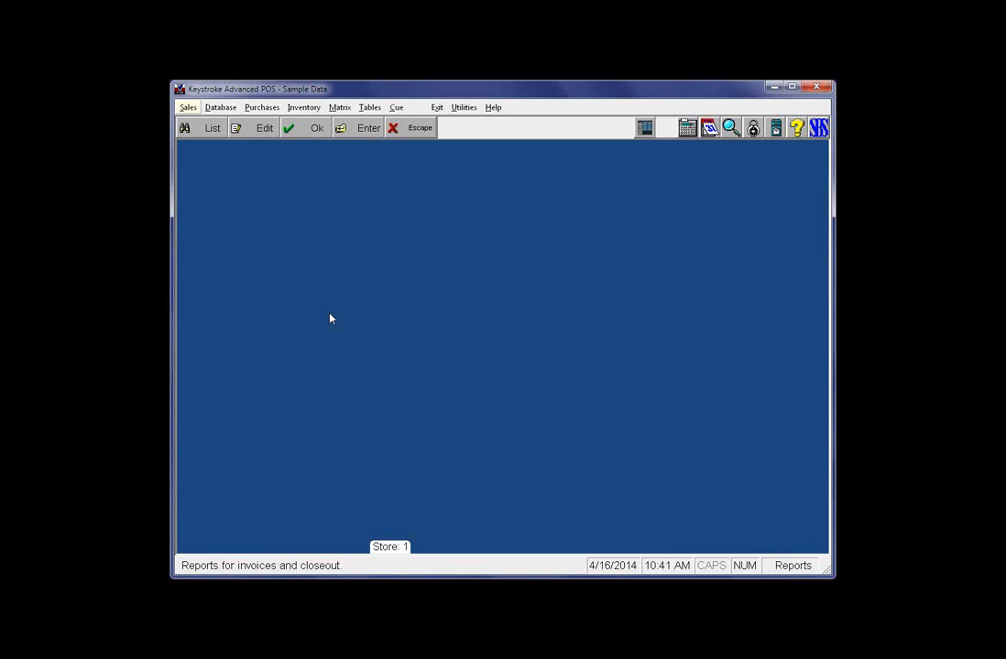
{"action": "key", "text": "Right"}
{"action": "key", "text": "Right"}
{"action": "key", "text": "Right"}
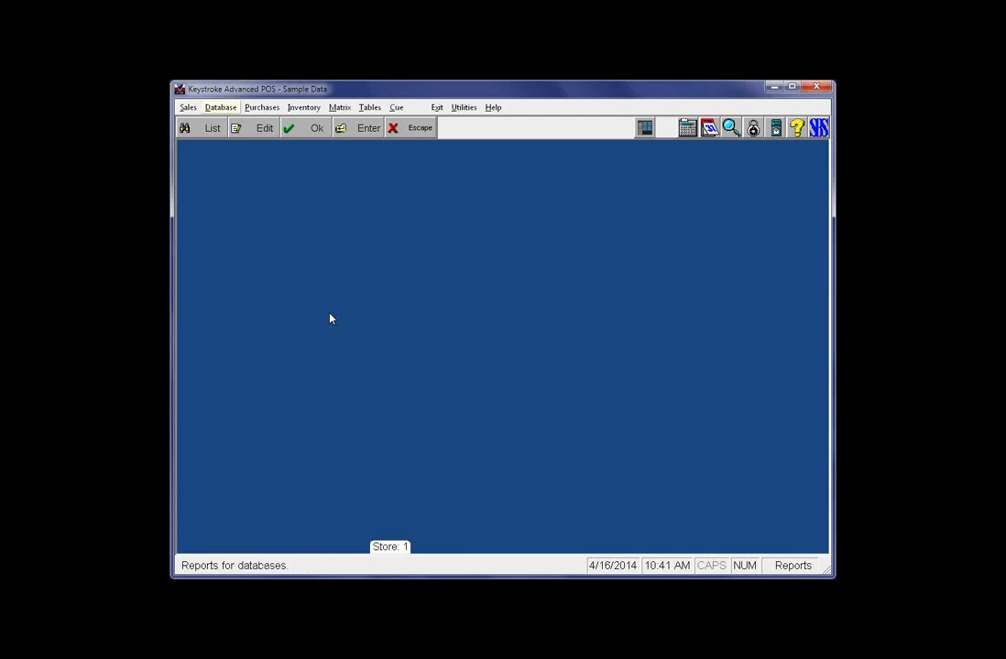
- Reopen the inventory Sales Analysis report with its Last Used settings
{"action": "key", "text": "Down"}
{"action": "key", "text": "Down"}
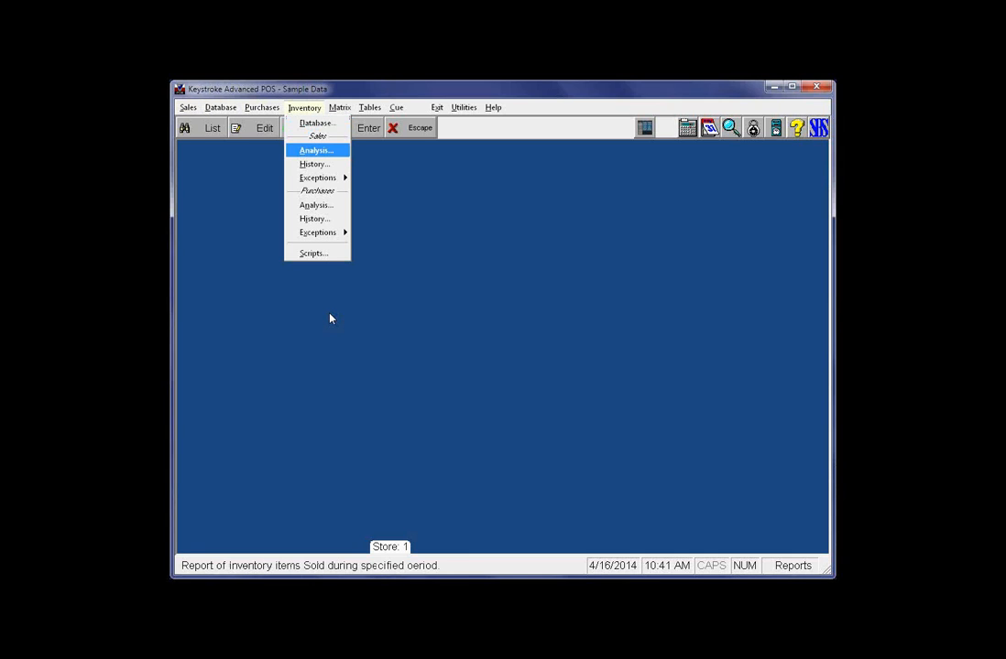
{"action": "key", "text": "Return"}
{"action": "key", "text": "Return"}
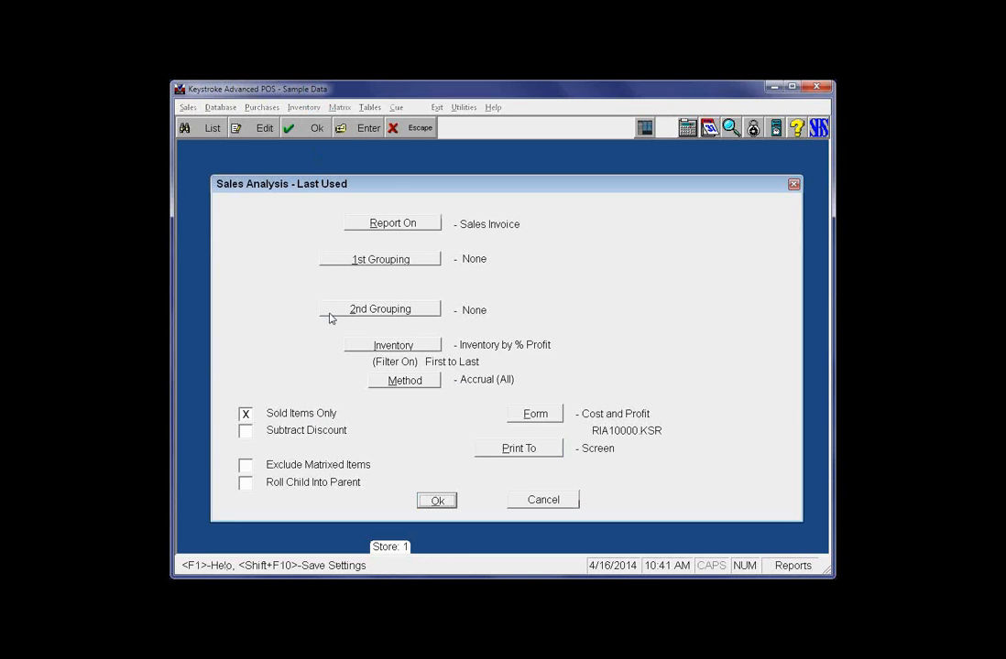
- Remove the percent-profit filter from the Sales Analysis report's Inventory settings and accept the change
{"action": "key", "text": "Up"}
{"action": "key", "text": "Up"}
{"action": "key", "text": "Up"}
{"action": "key", "text": "Up"}
{"action": "key", "text": "Up"}
{"action": "key", "text": "Up"}
{"action": "key", "text": "Up"}
{"action": "key", "text": "Up"}
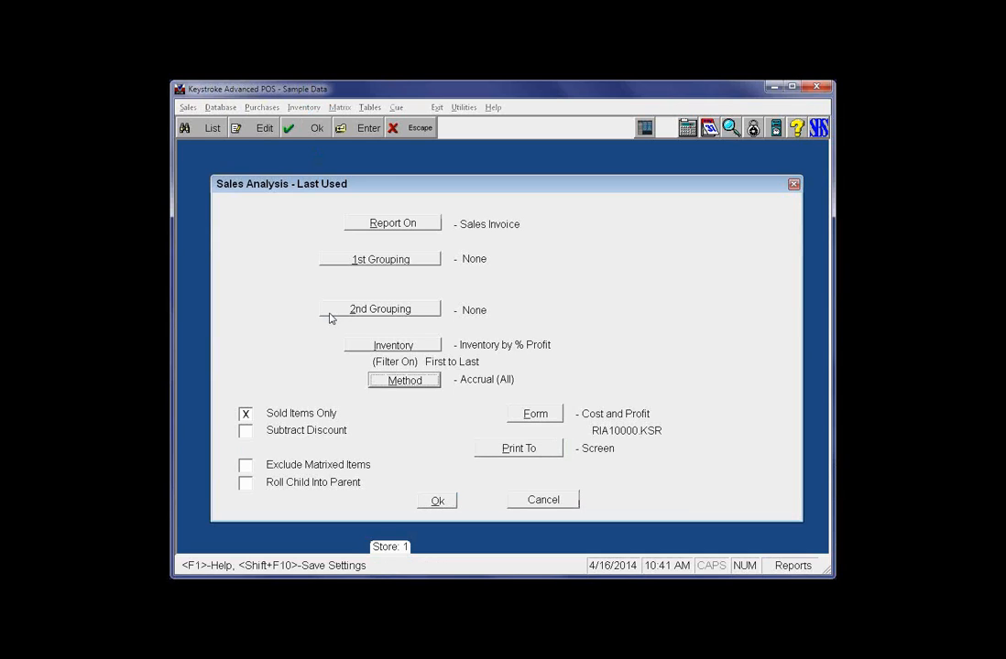
{"action": "key", "text": "Return"}
{"action": "key", "text": "Up"}
{"action": "key", "text": "Up"}
{"action": "key", "text": "Up"}
{"action": "key", "text": "Up"}
{"action": "key", "text": "Up"}
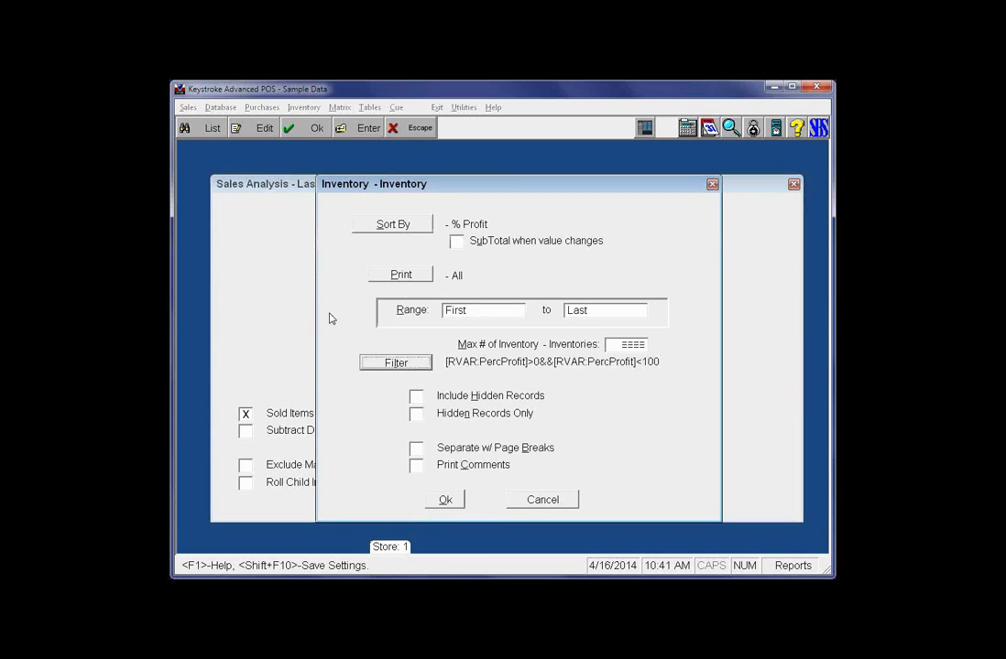
{"action": "key", "text": "Return"}
{"action": "key", "text": "Return"}
{"action": "key", "text": "Return"}
{"action": "key", "text": "F10"}
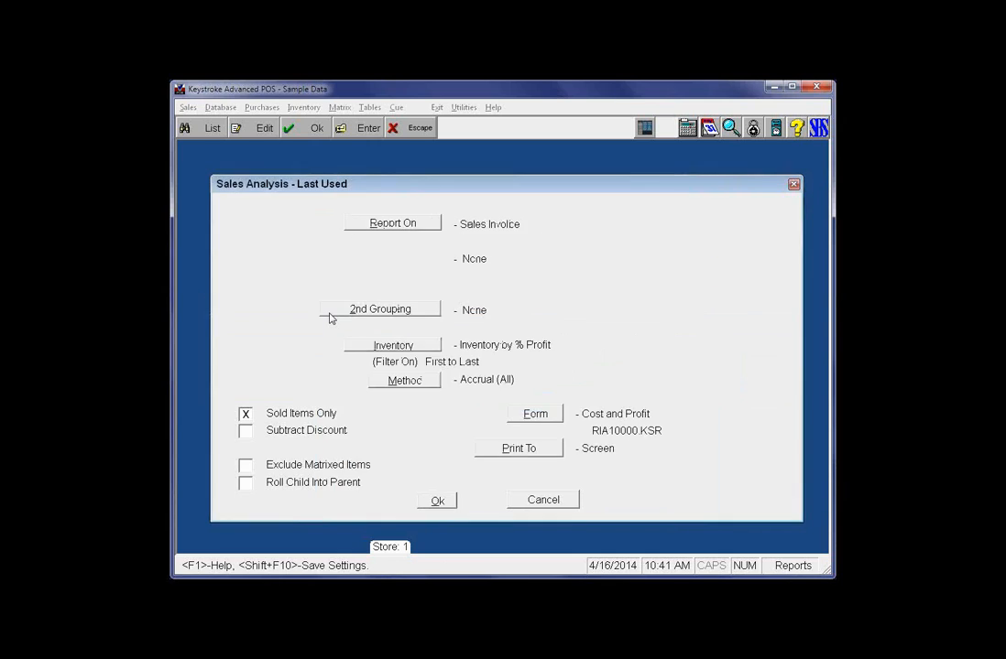
- Generate the Sales Analysis report on screen without the inventory filter, review it, and close the preview
{"action": "key", "text": "F10"}
{"action": "key", "text": "F10"}
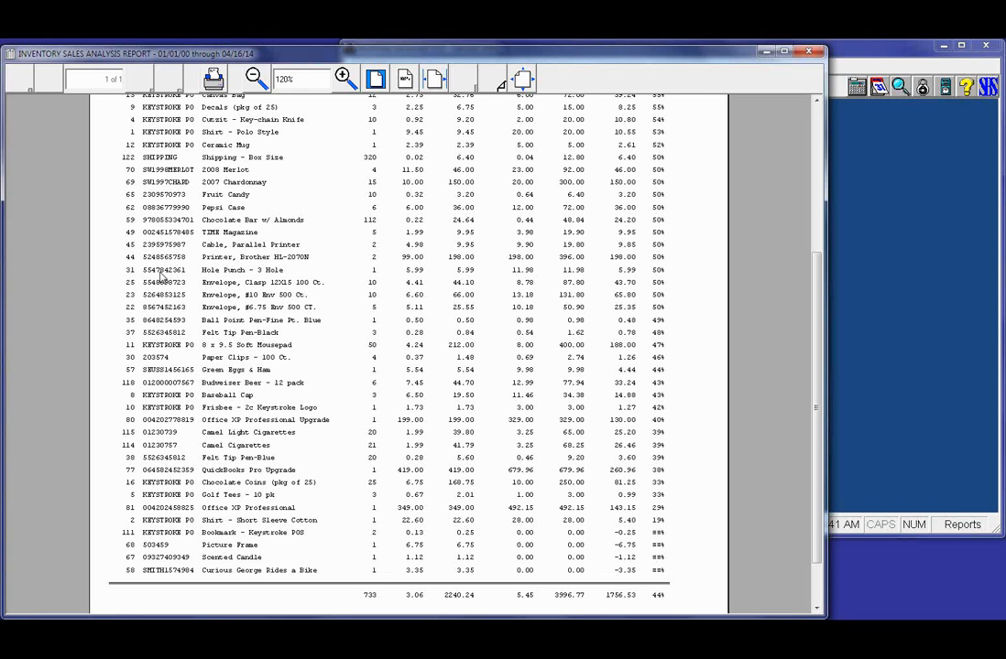
{"action": "key", "text": "Escape"}
- Return to the Sales Analysis Last Used settings and choose Department as the 2nd Grouping
{"action": "key", "text": "Return"}
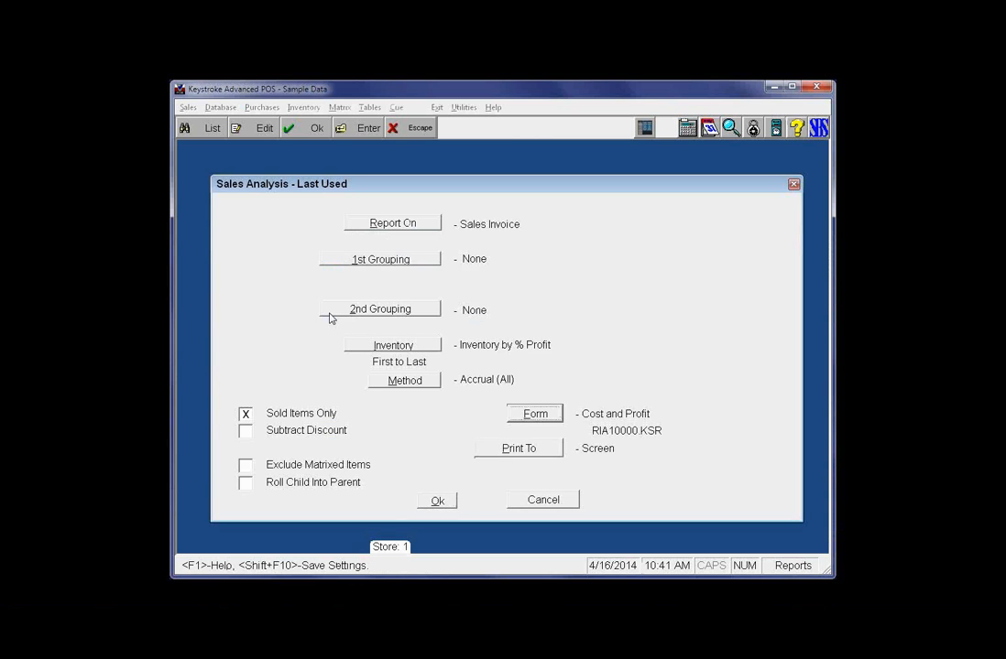
{"action": "left_click", "coordinate": [330, 316]}
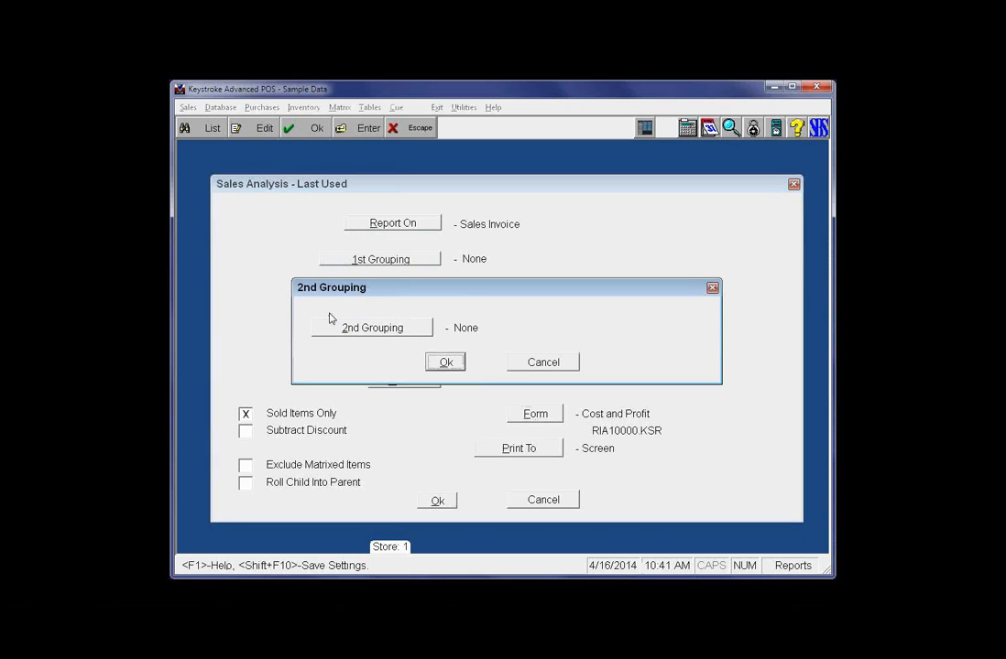
{"action": "key", "text": "Down"}
{"action": "key", "text": "Return"}
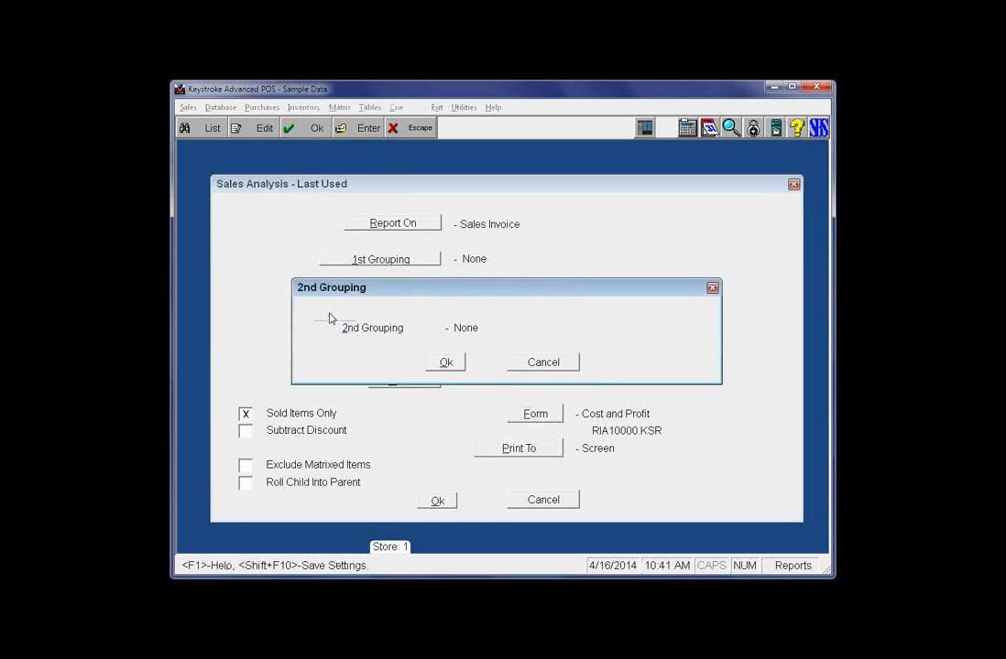
{"action": "key", "text": "Tab"}
{"action": "key", "text": "Tab"}
{"action": "key", "text": "Tab"}
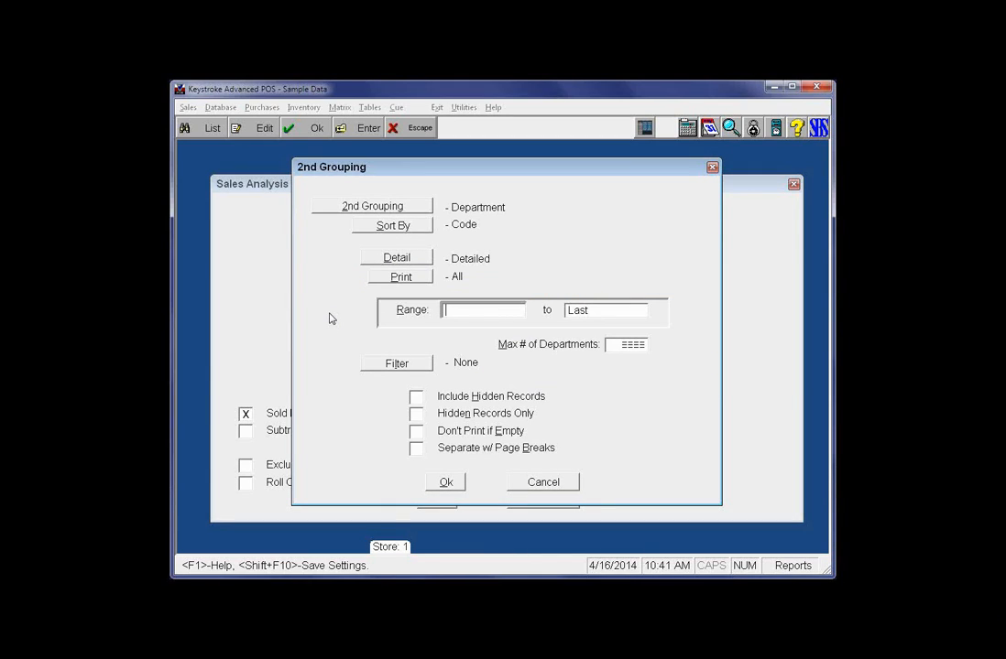
- Limit the Department grouping's range to HW through HW
{"action": "key", "text": "shift+Tab"}
{"action": "key", "text": "Tab"}
{"action": "type", "text": "HW"}
{"action": "key", "text": "Tab"}
{"action": "type", "text": "HW"}
{"action": "key", "text": "Tab"}
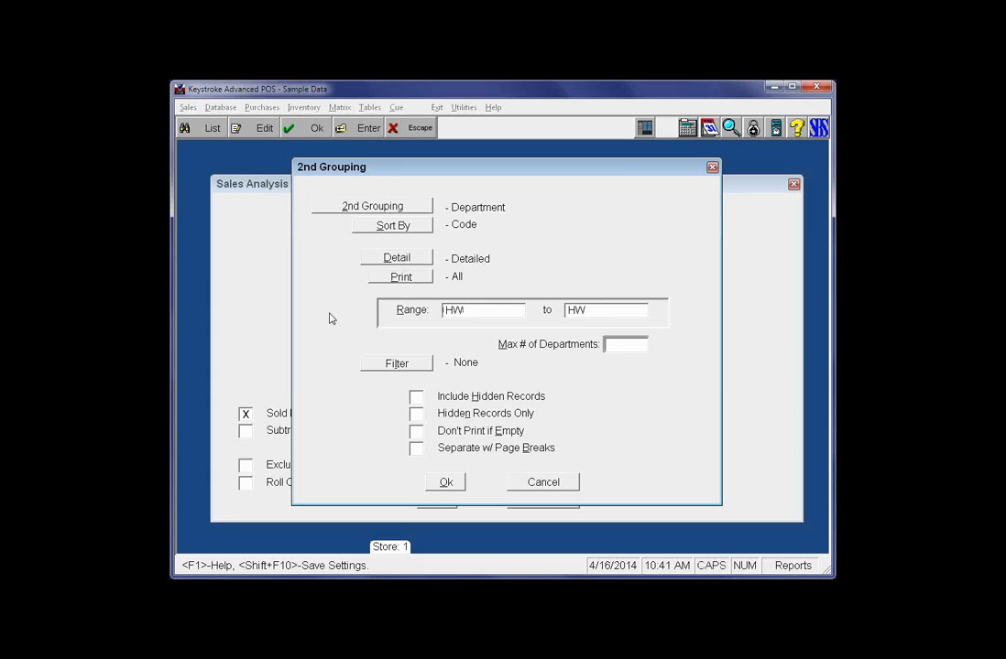
{"action": "key", "text": "Tab"}
- Accept the Department grouping and generate the Sales Analysis report for department HW
{"action": "key", "text": "F10"}
{"action": "key", "text": "F10"}
{"action": "key", "text": "F10"}
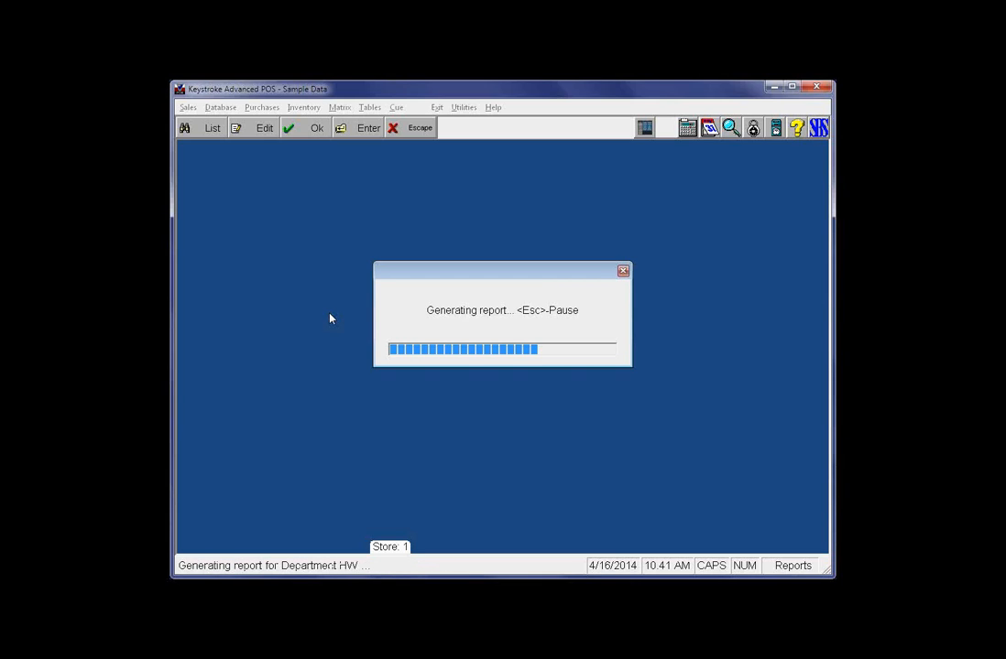